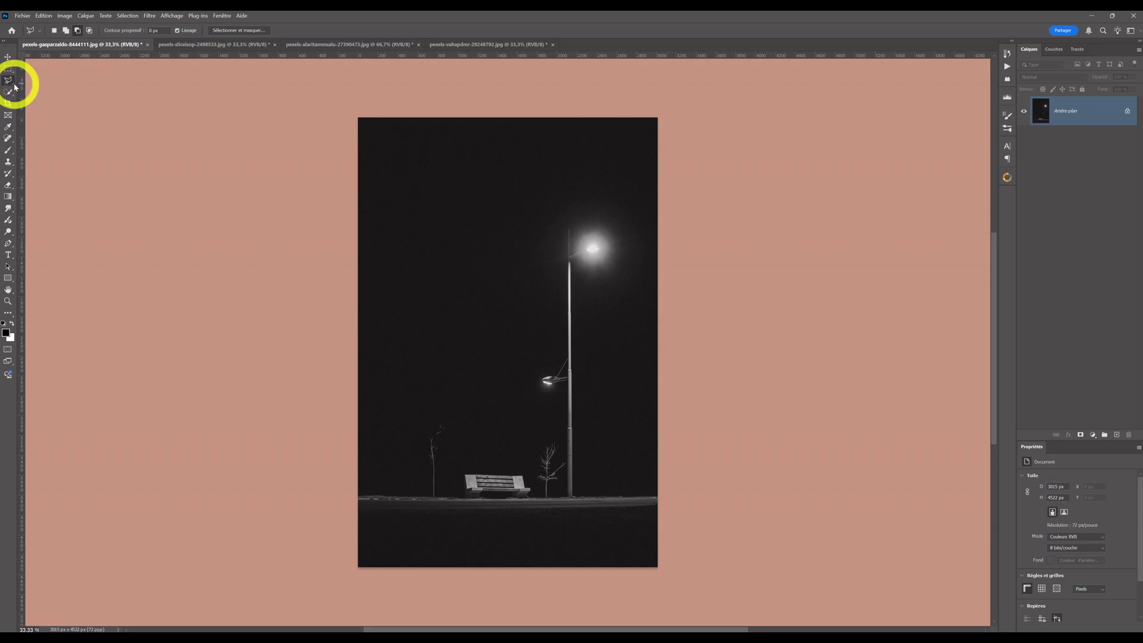
Step: Outline a cone-shaped beam with the polygonal Lasso, running from the upper street lamp's head down to the ground and closing at the lamp
left_click(13, 87)
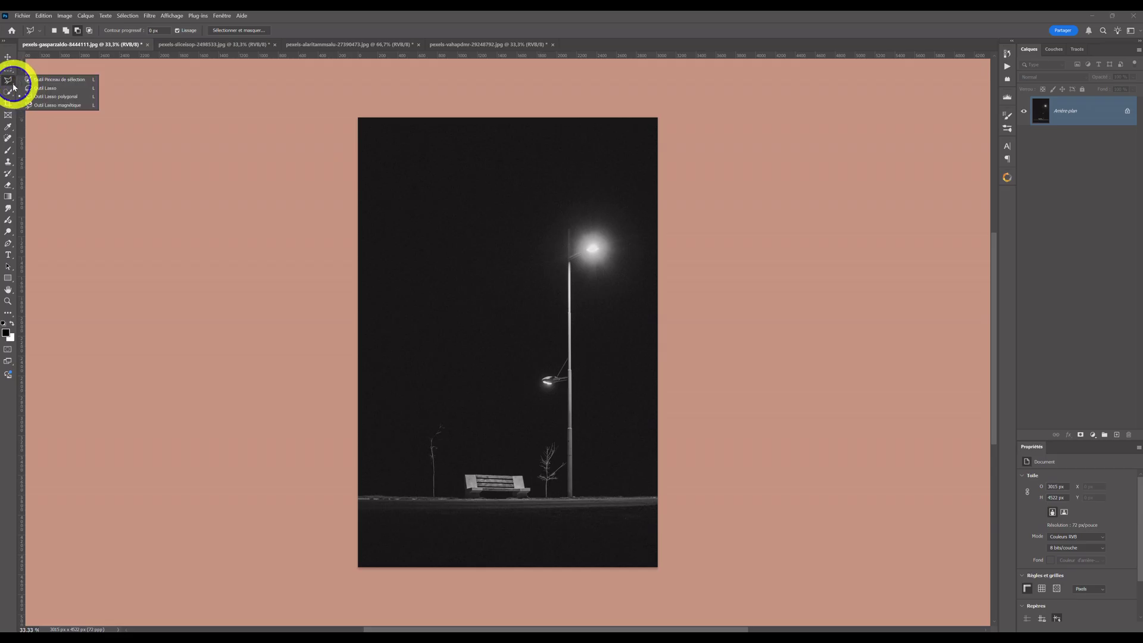
left_click(43, 90)
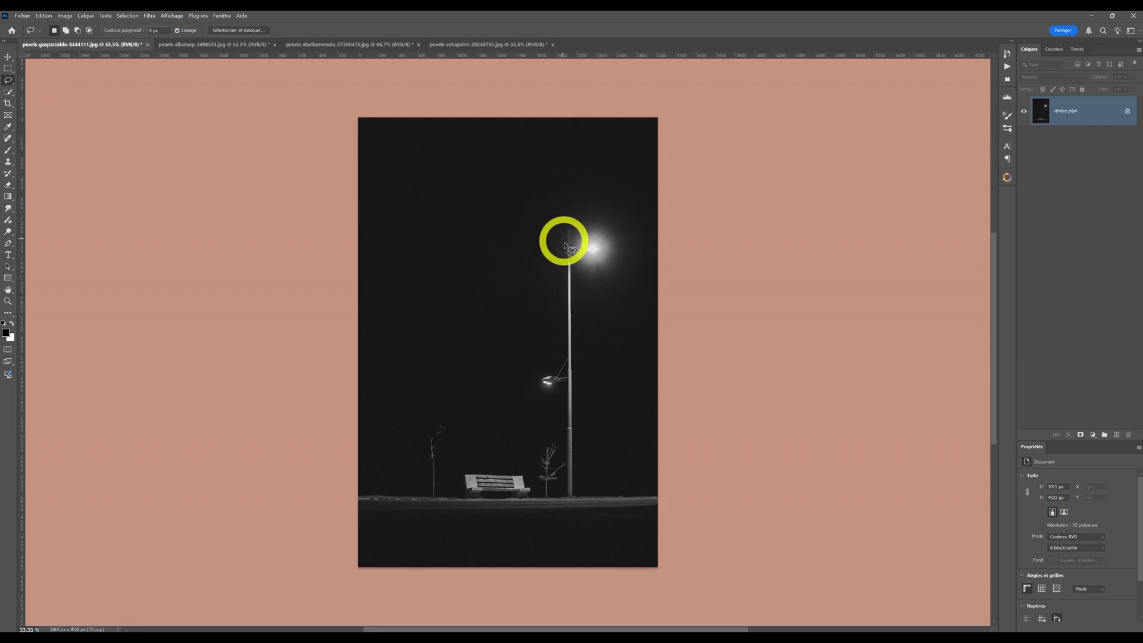
right_click(12, 86)
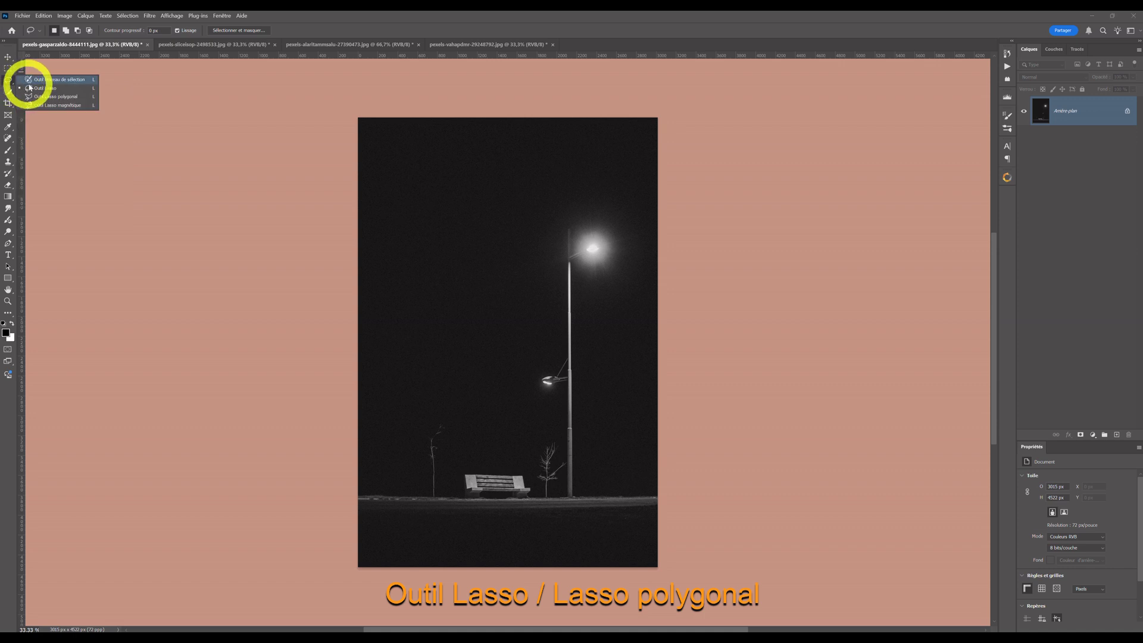
left_click(53, 99)
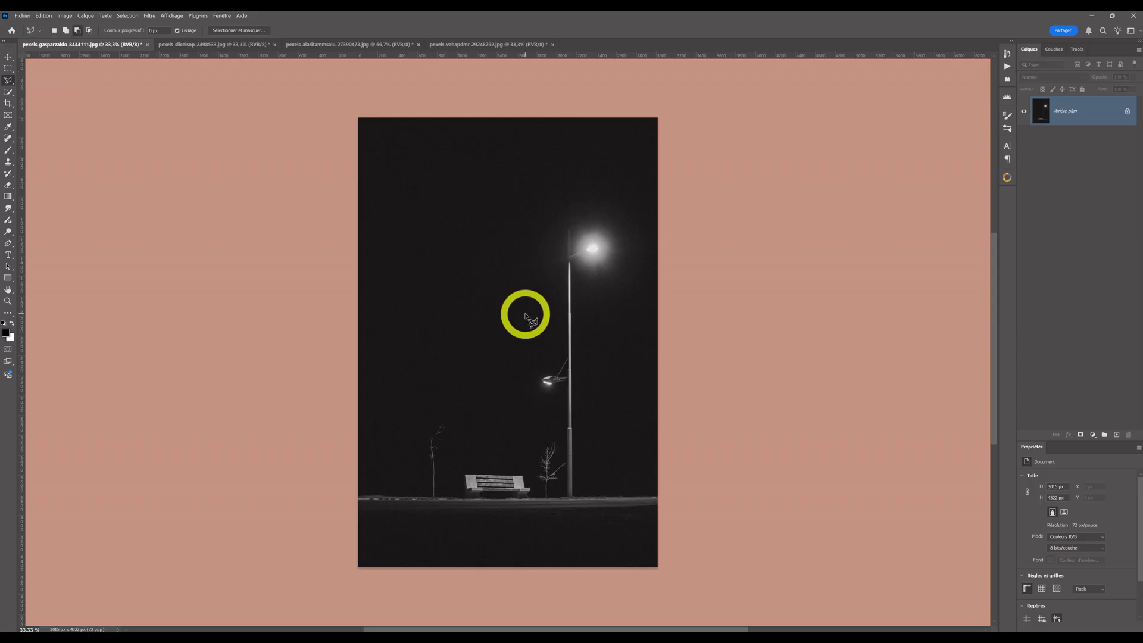
left_click(587, 251)
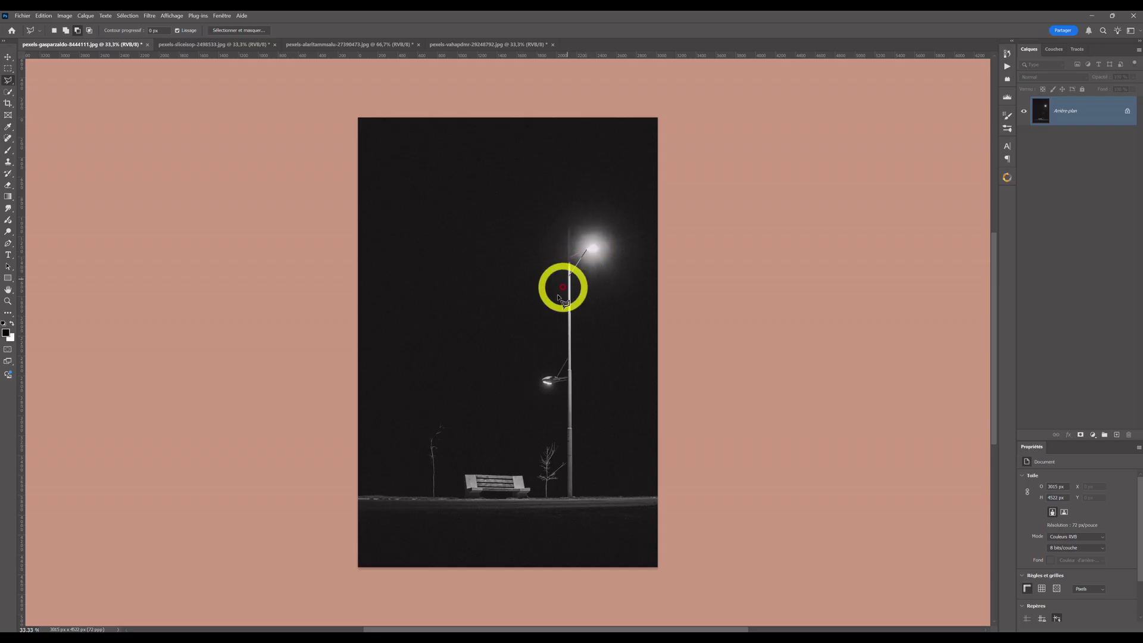
left_click(510, 507)
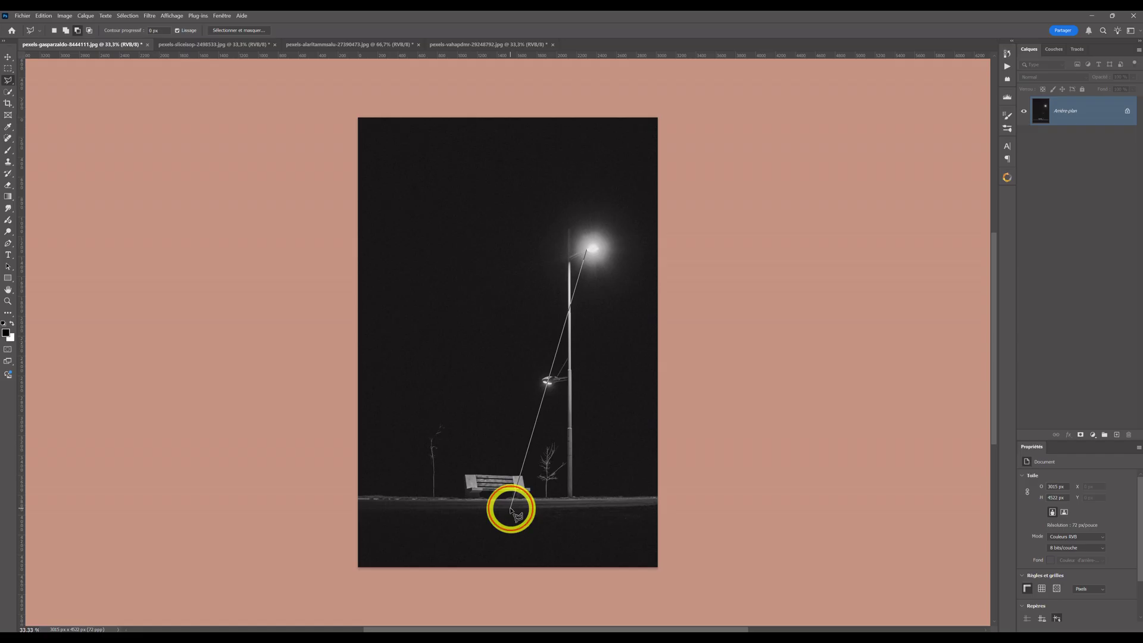
left_click(642, 506)
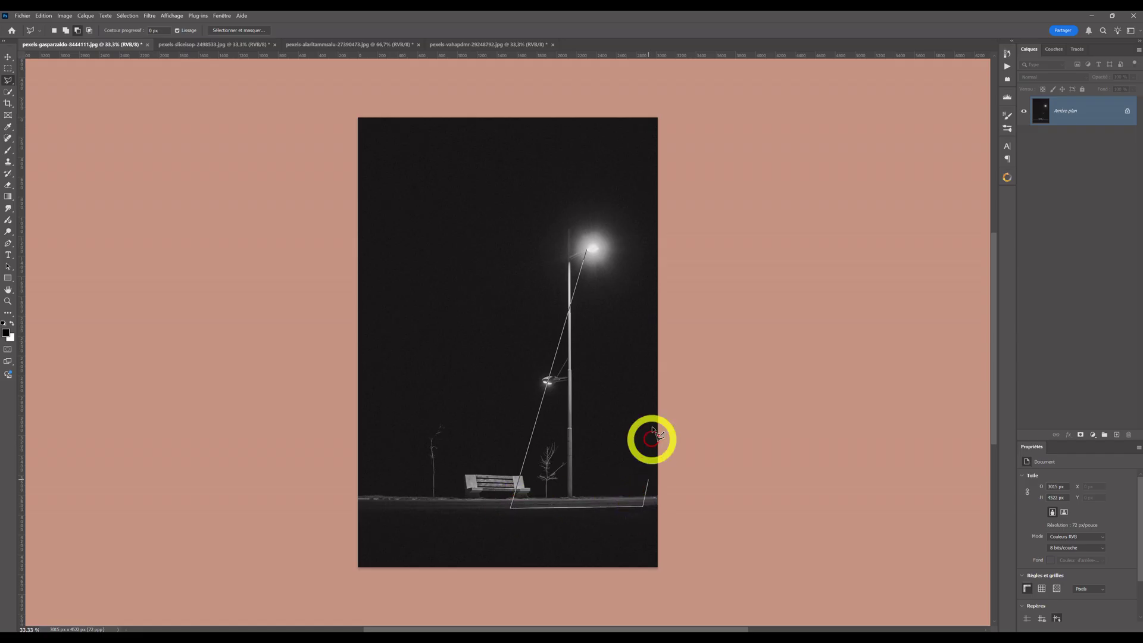
left_click(599, 251)
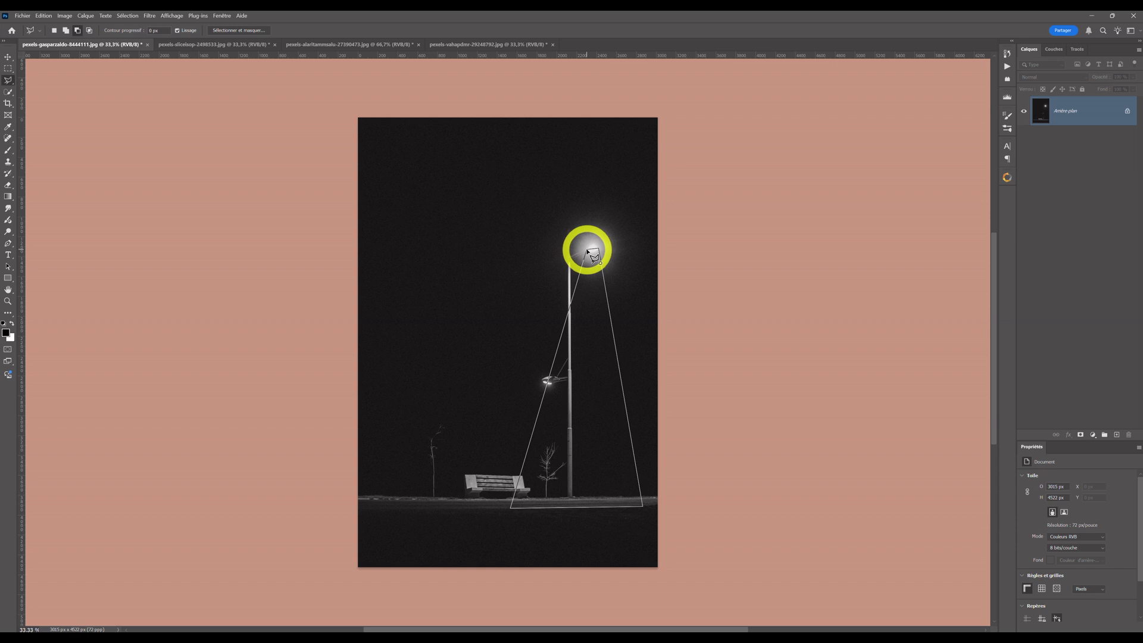
left_click(588, 251)
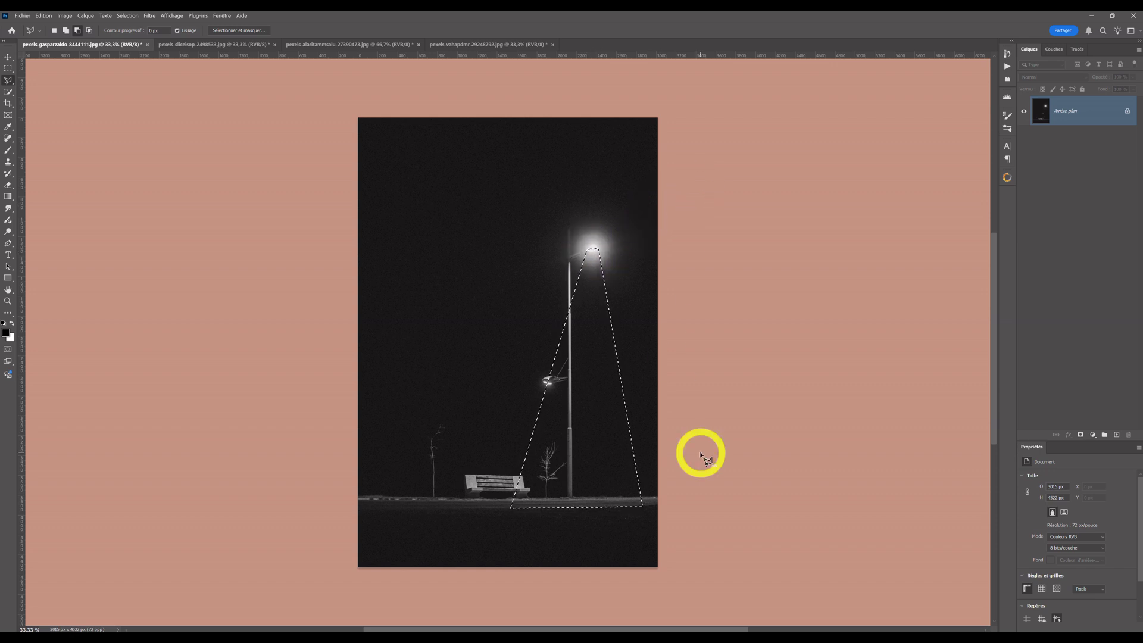
Step: Add a Couleur unie fill layer over the cone selection, using the light grey e8e8e8 sampled from the glowing lamp
left_click(1093, 435)
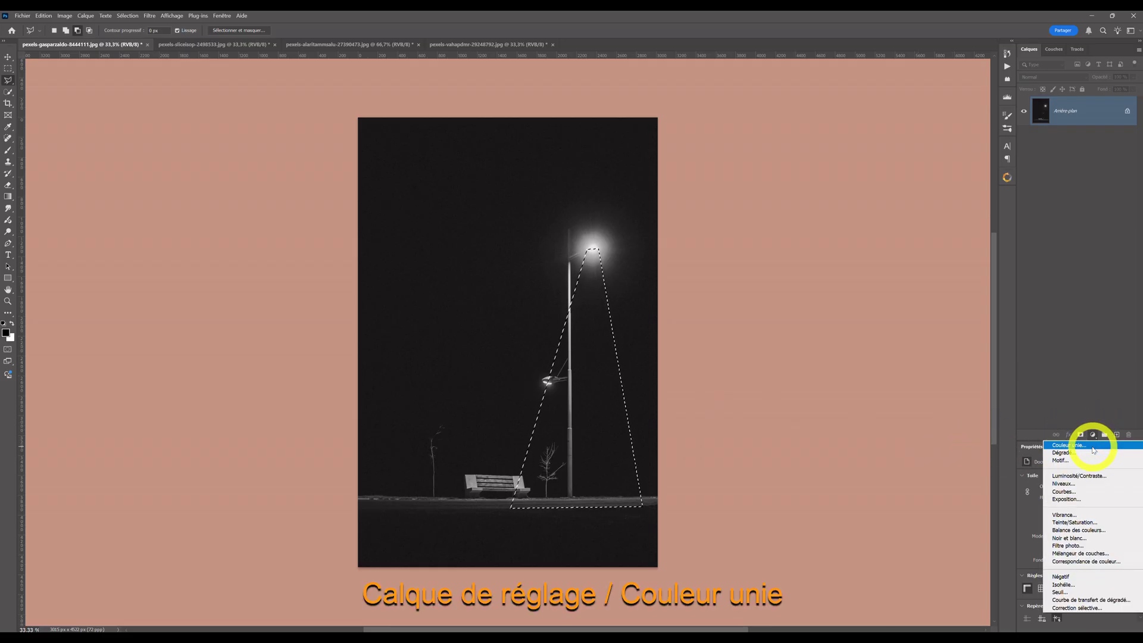
left_click(1094, 450)
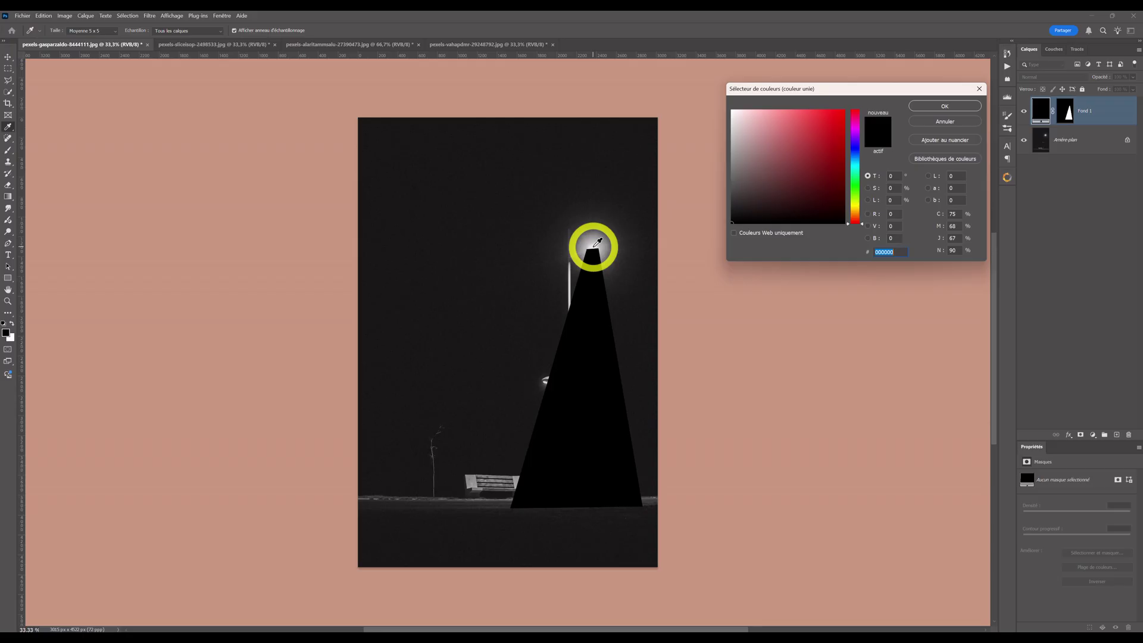
left_click(593, 246)
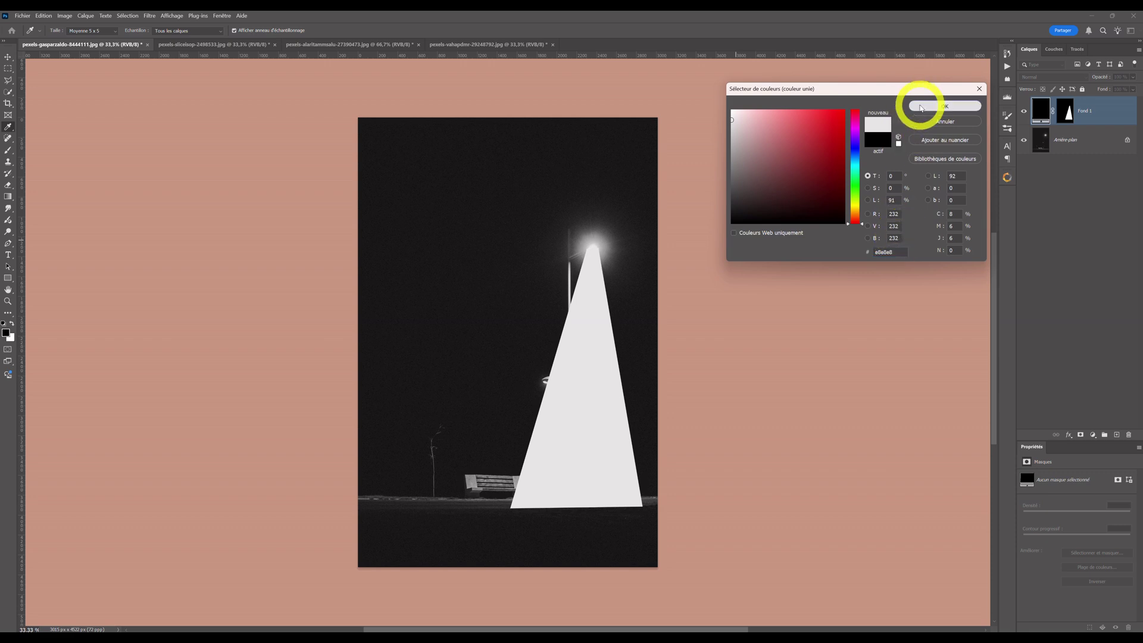
left_click(920, 108)
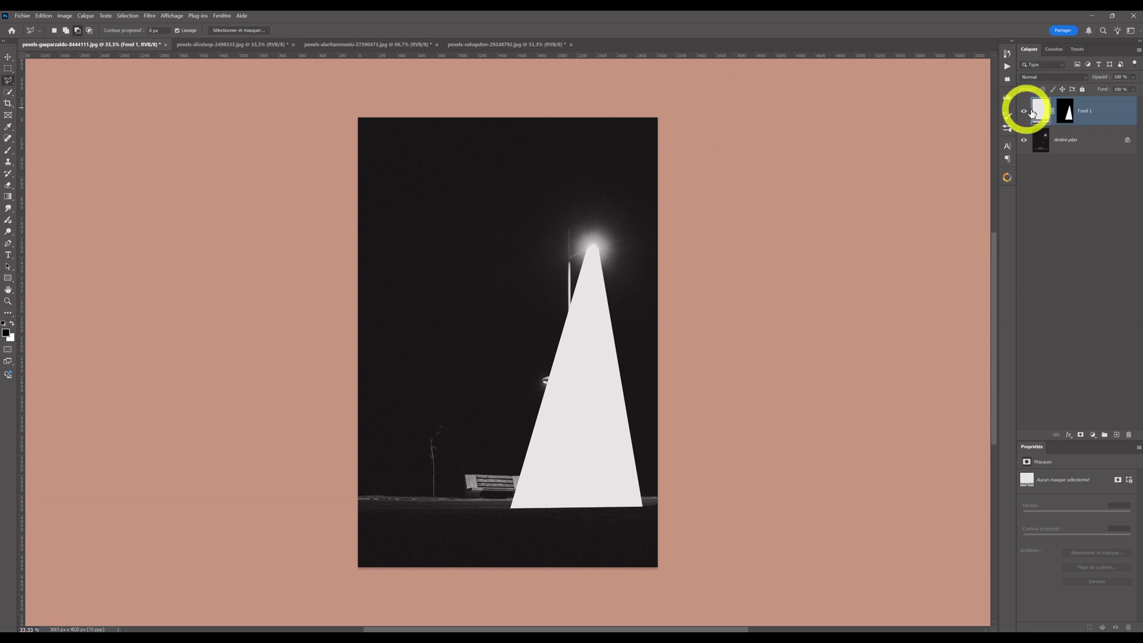
Step: Set the beam fill layer's blend mode to Lumière tamisée and feather its mask to about 91.7 px
left_click(1085, 76)
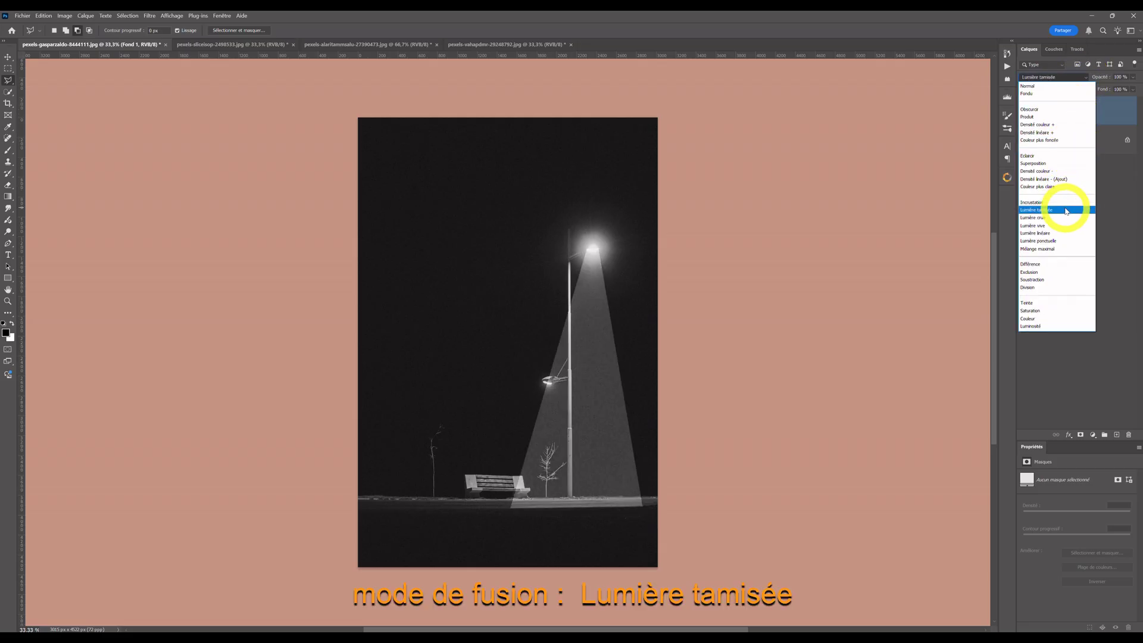
left_click(1065, 211)
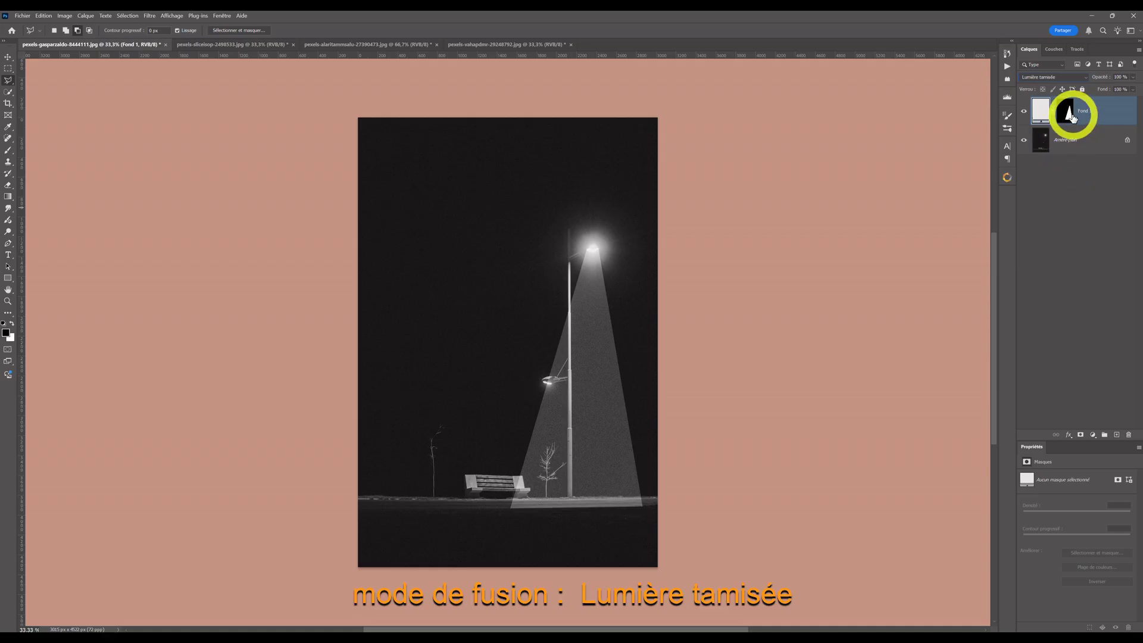
left_click(1066, 113)
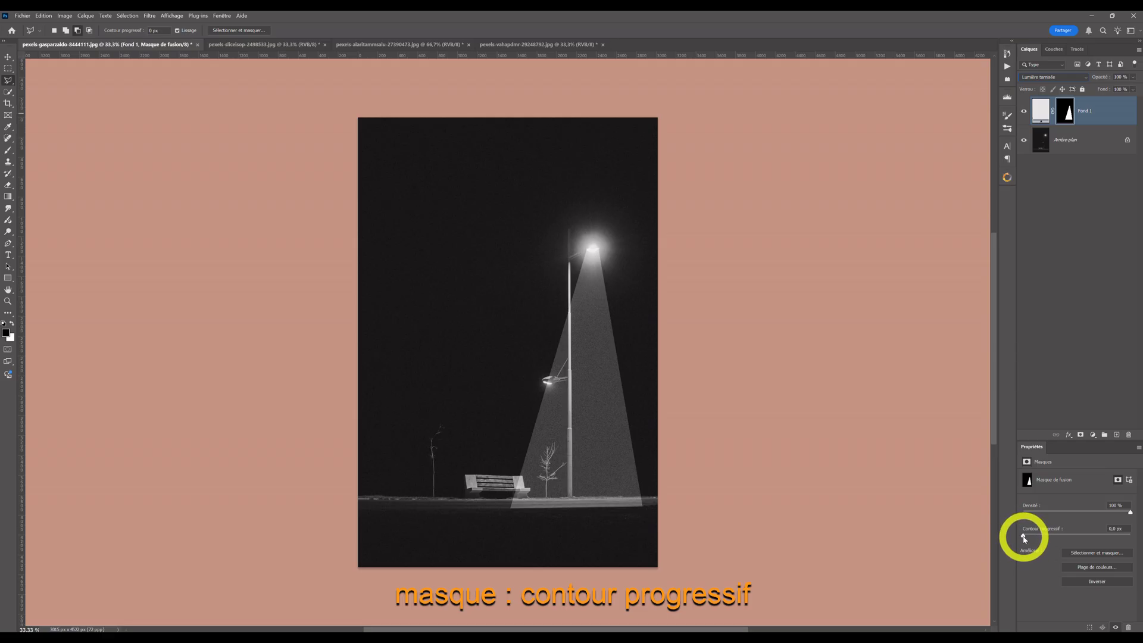
left_click_drag(1024, 538, 1086, 544)
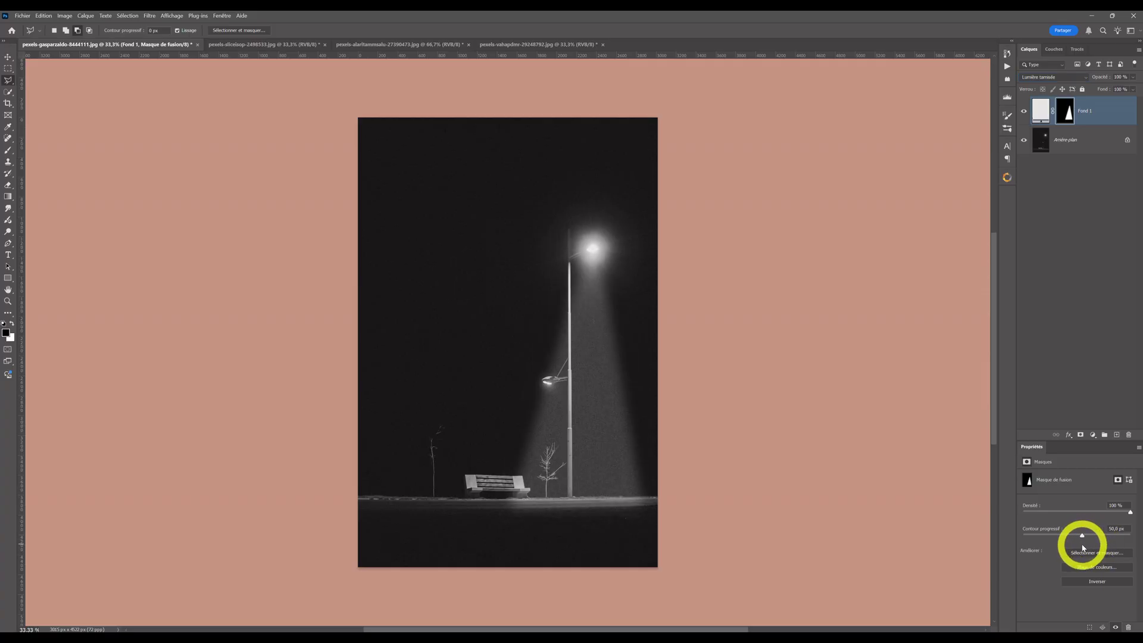
left_click_drag(1087, 544, 1092, 540)
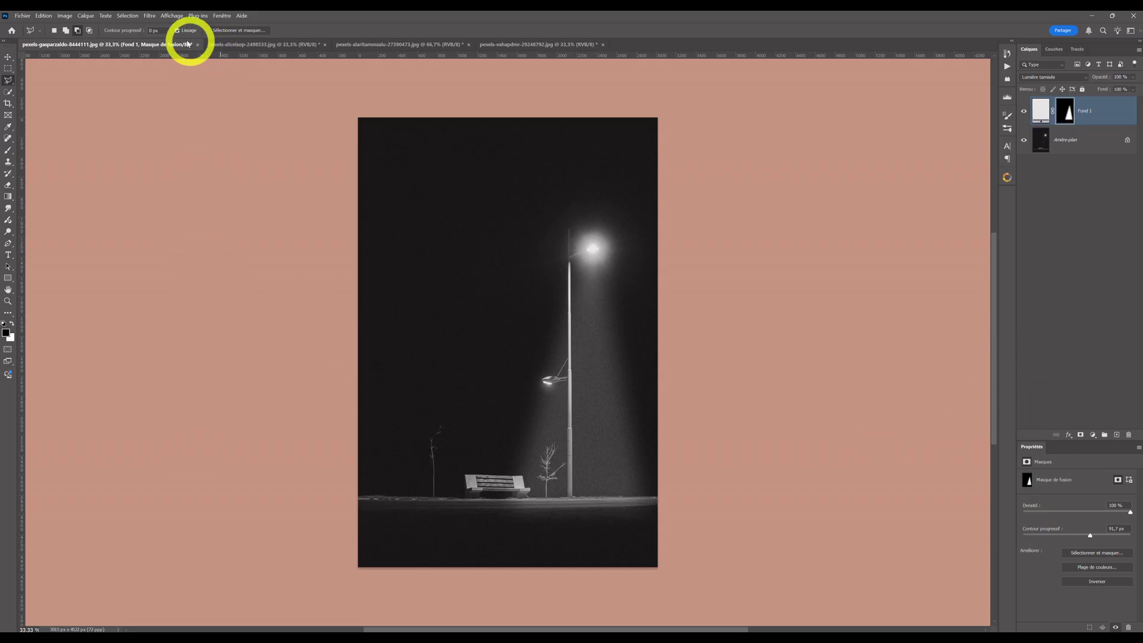
Step: Start the Flou de profondeur de champ filter on the beam layer's fill, rasterizing the layer
left_click(148, 16)
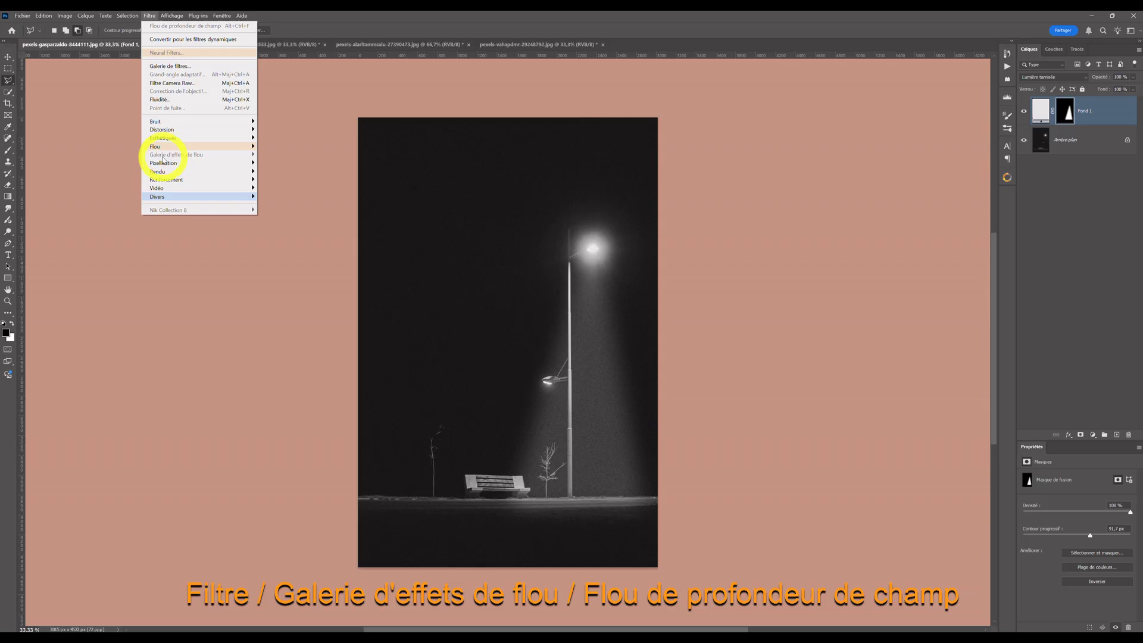
left_click(1040, 110)
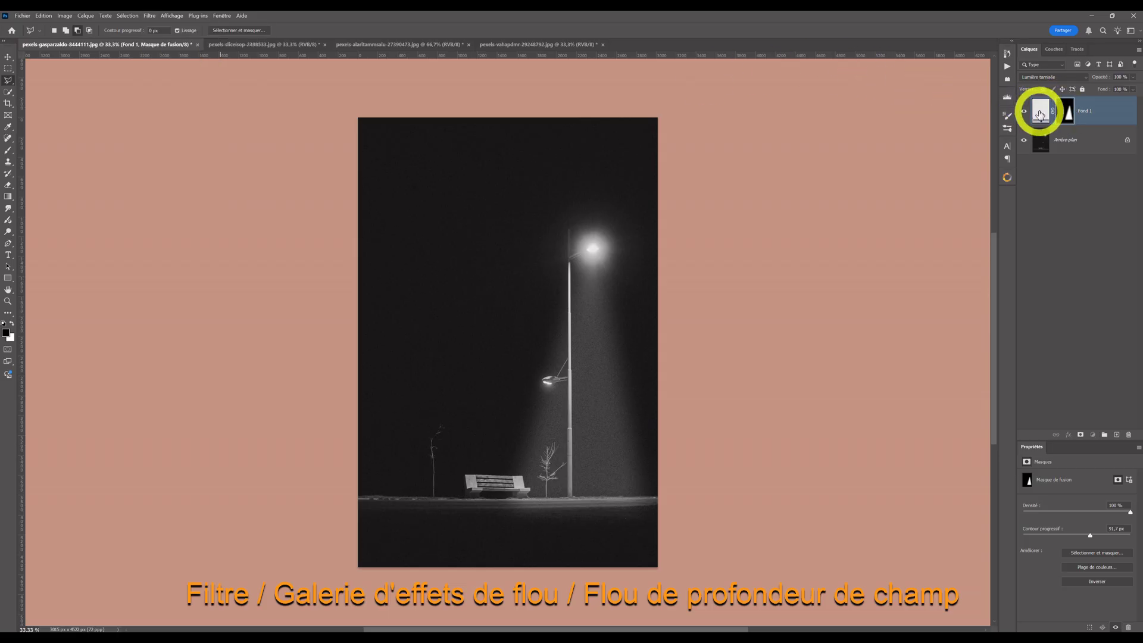
left_click(148, 16)
mouse_move(155, 155)
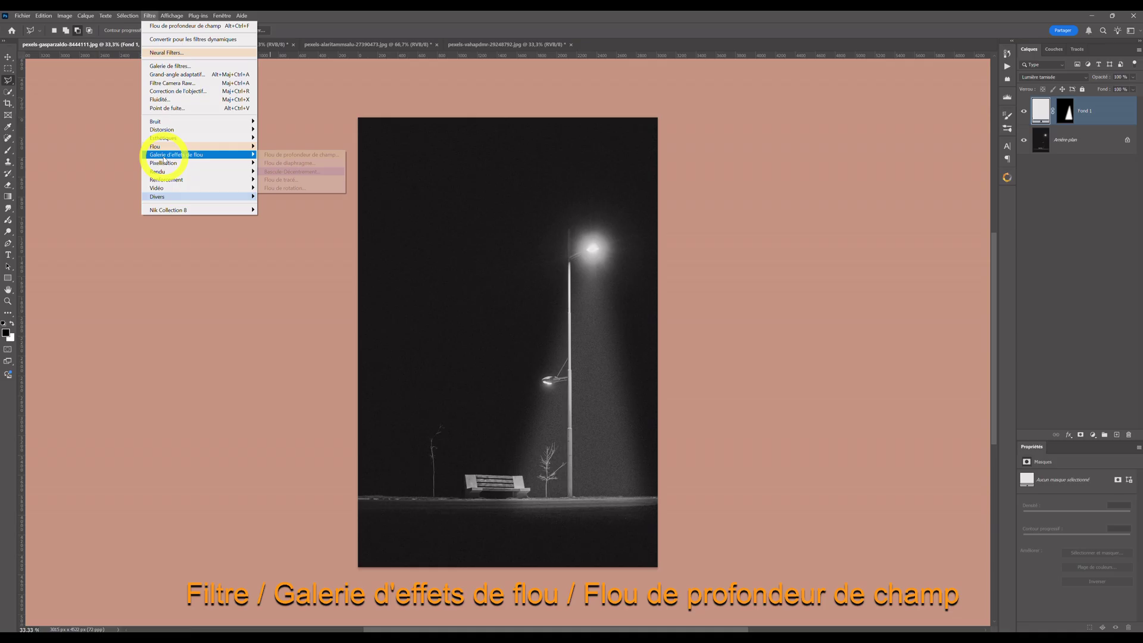
left_click(302, 156)
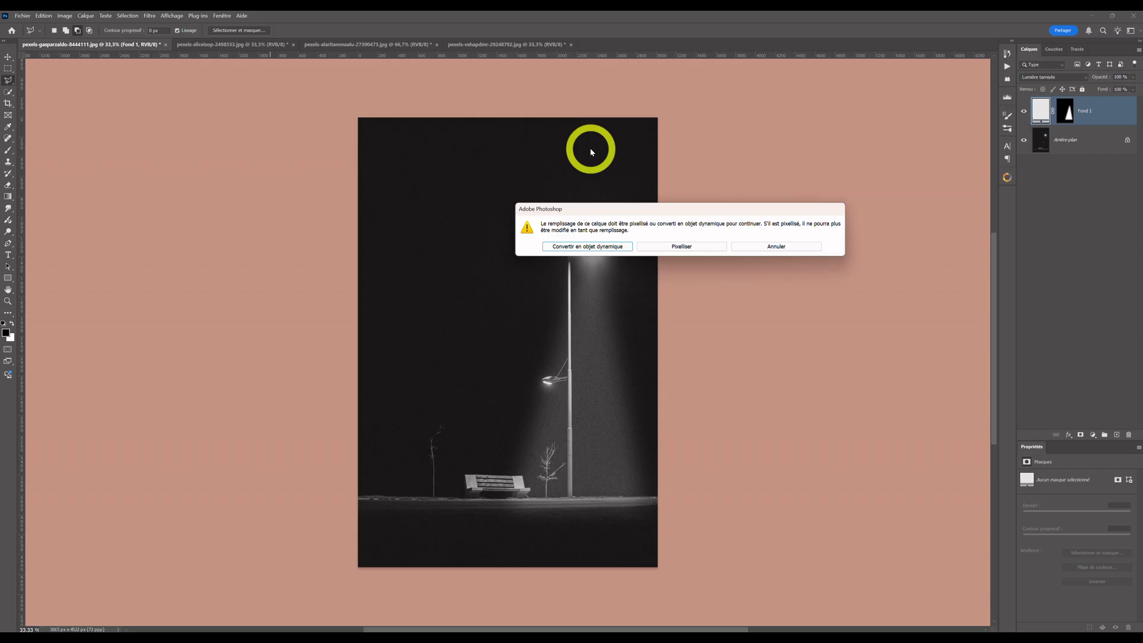
left_click(671, 247)
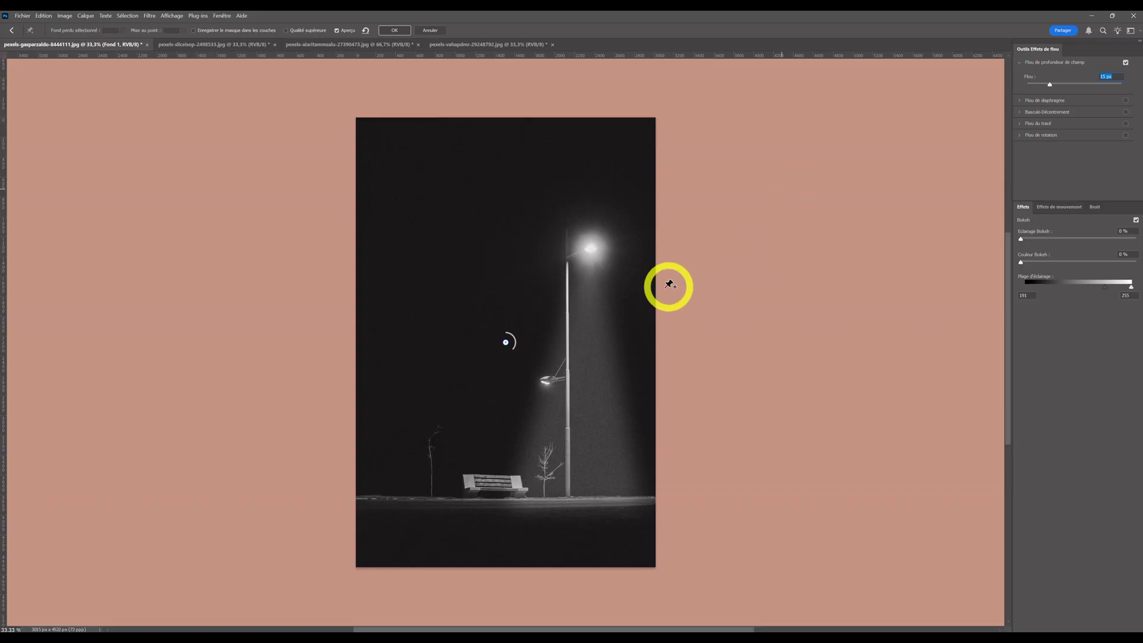
Step: Place a blur pin on the glowing upper lamp and set its blur to 222 px
left_click_drag(598, 276, 593, 245)
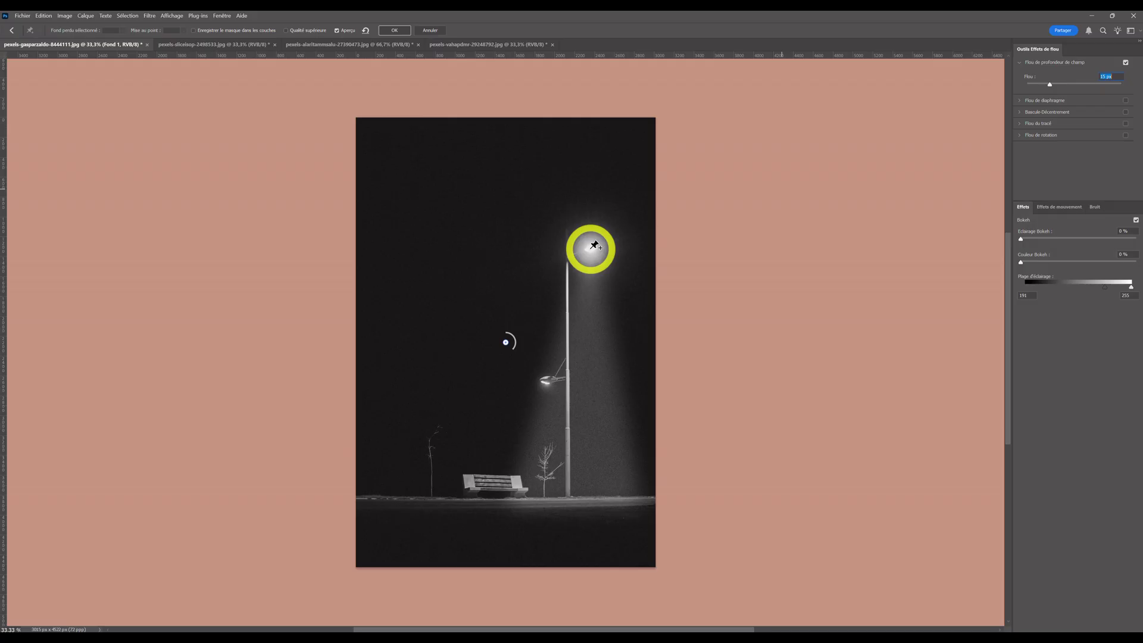
left_click_drag(593, 246, 594, 244)
left_click(591, 248)
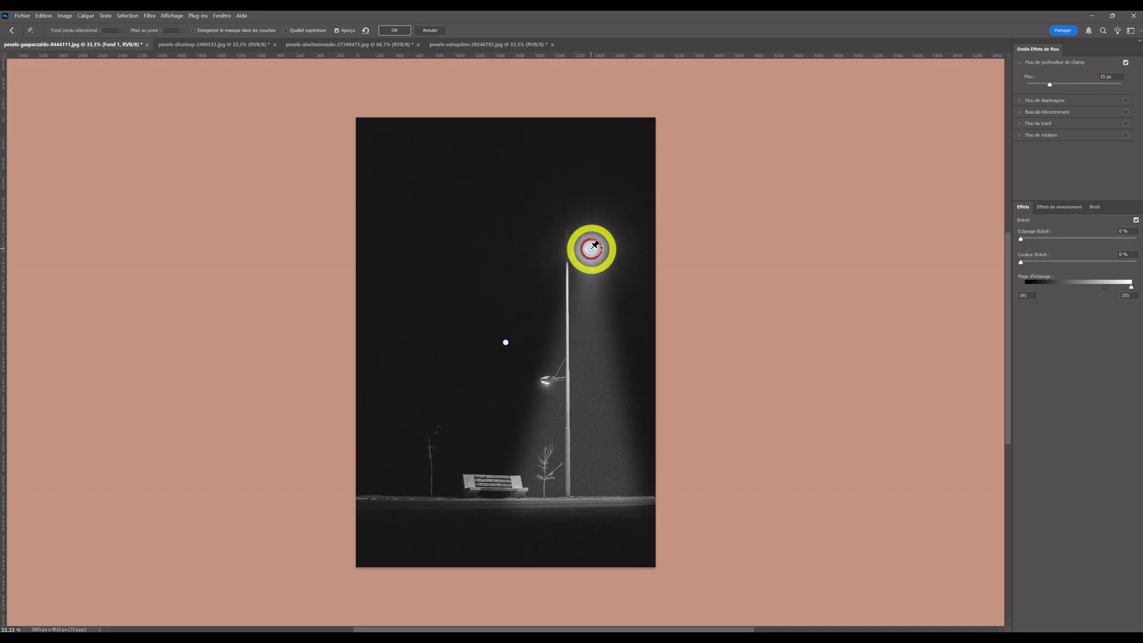
mouse_move(591, 249)
left_mouse_down()
mouse_move(597, 256)
mouse_move(585, 257)
mouse_move(585, 245)
left_mouse_up()
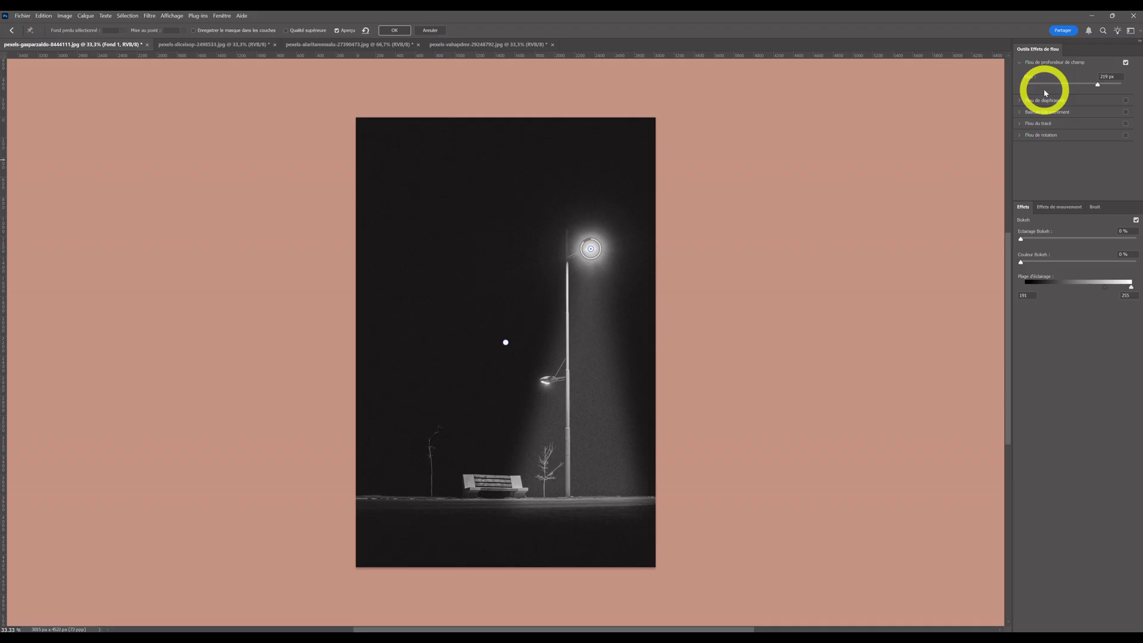
left_click(1098, 89)
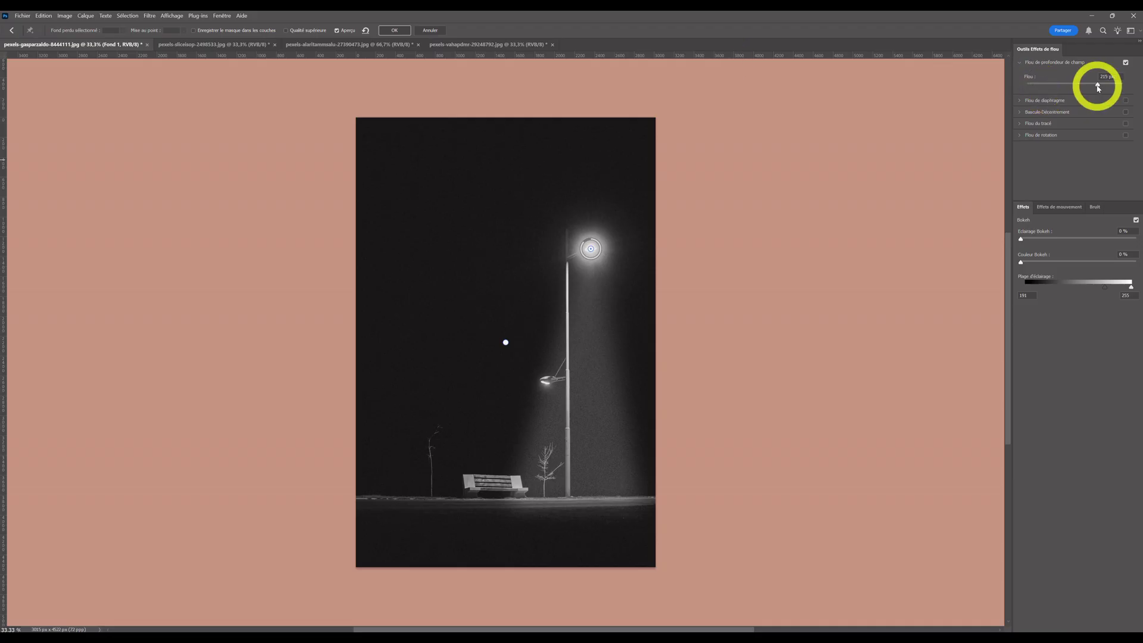
left_click_drag(1098, 88, 1052, 93)
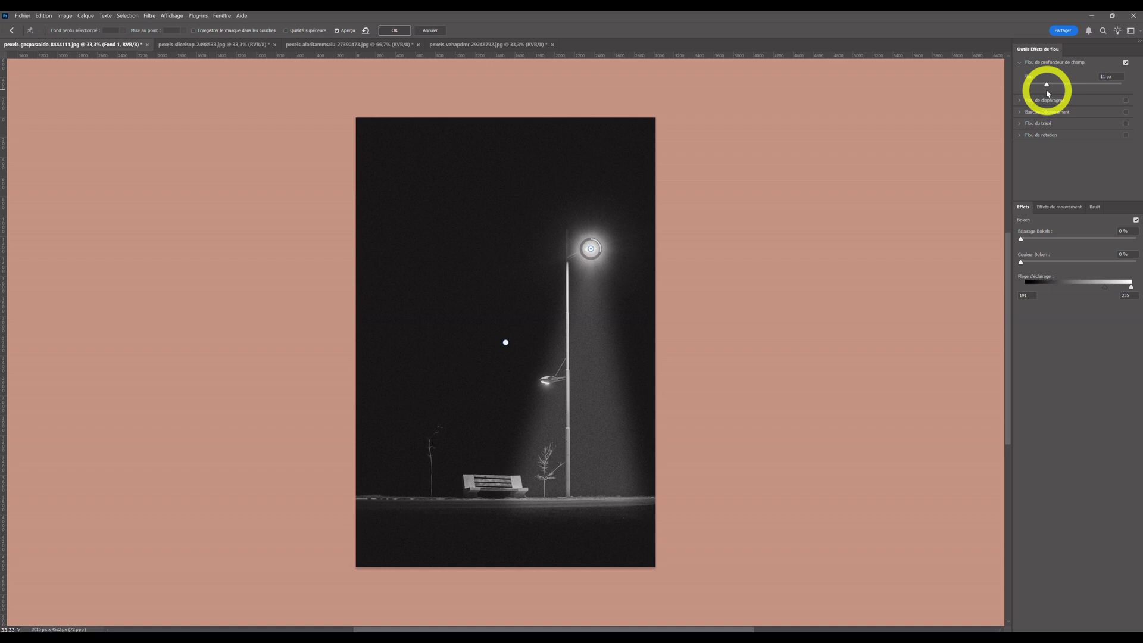
left_click_drag(1046, 94, 1084, 96)
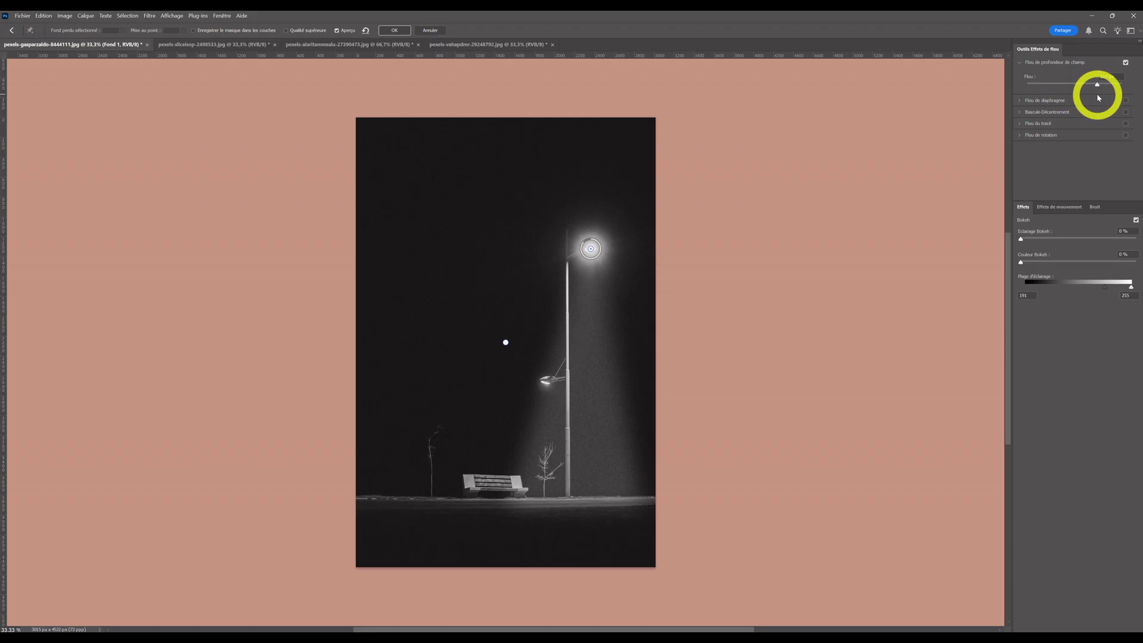
Step: Place a blur pin on the ground beside the lamp post's base, set its blur to 245 px, and apply the filter
left_click(517, 527)
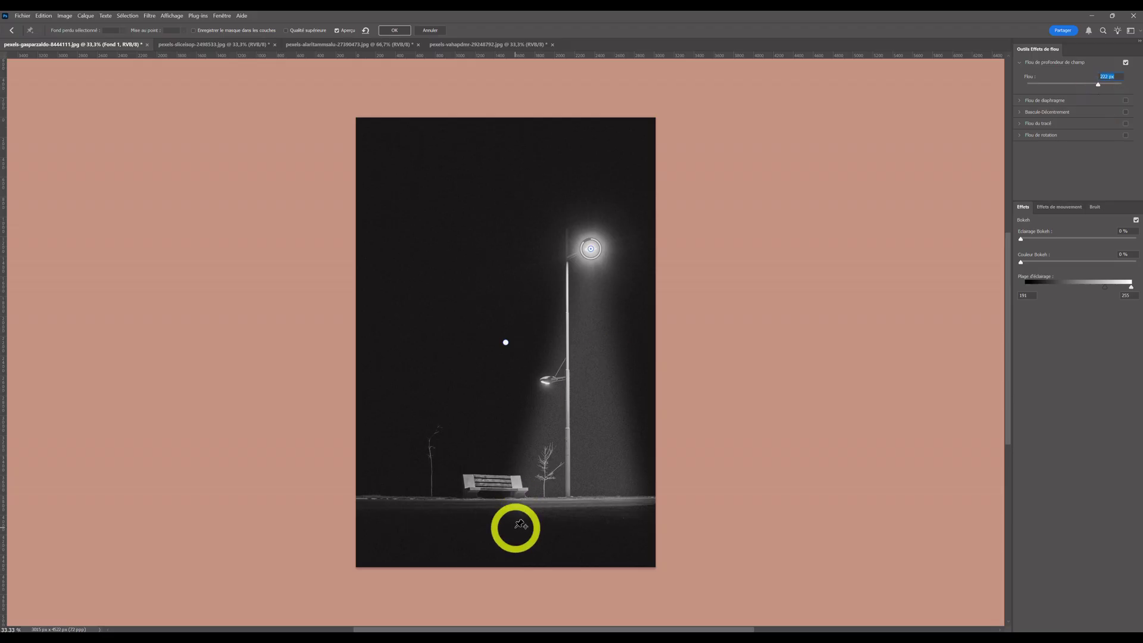
left_click(543, 451)
left_click(589, 492)
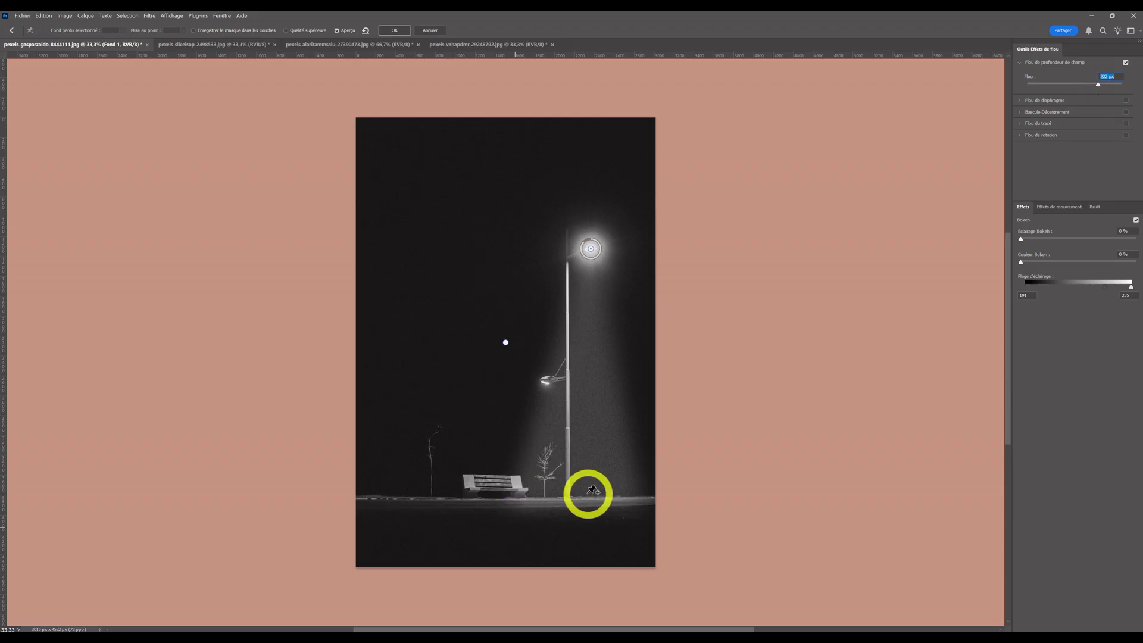
left_click(587, 492)
mouse_move(594, 502)
left_mouse_down()
mouse_move(583, 505)
mouse_move(580, 492)
left_mouse_up()
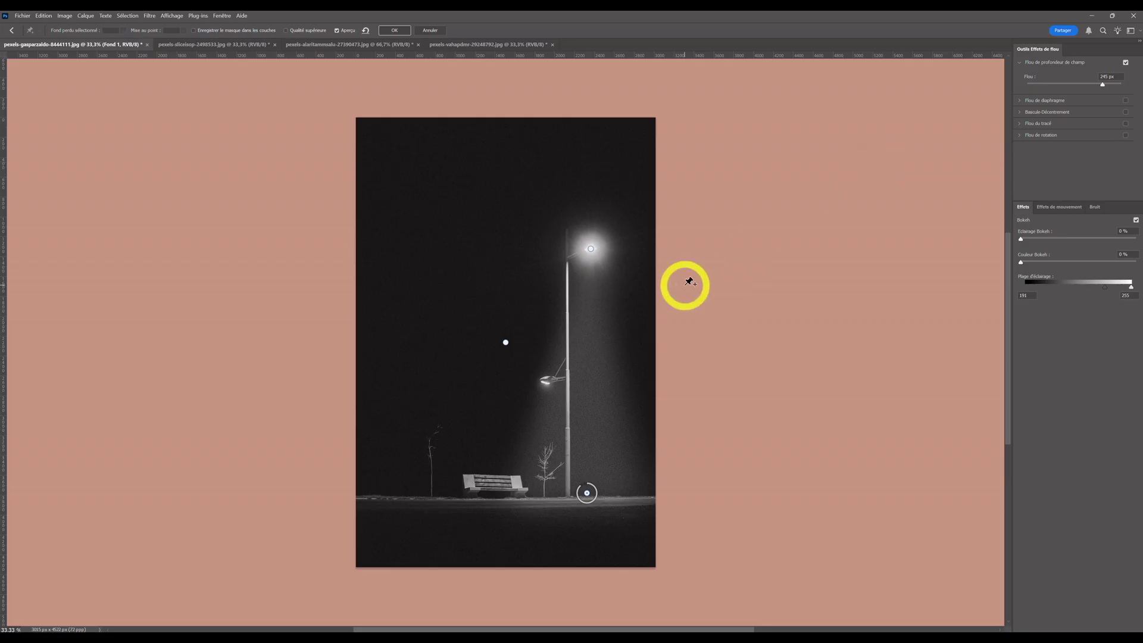
key("Return")
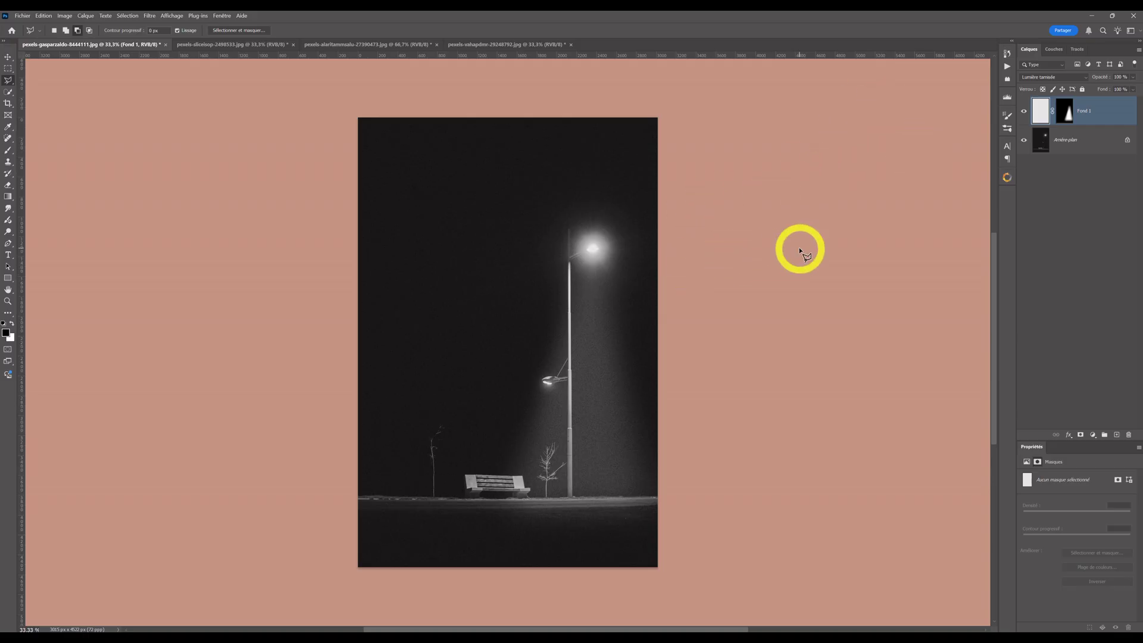
Step: Compare the photo with and without the light beam by hiding and reshowing the Fond 1 layer
left_click(1023, 114)
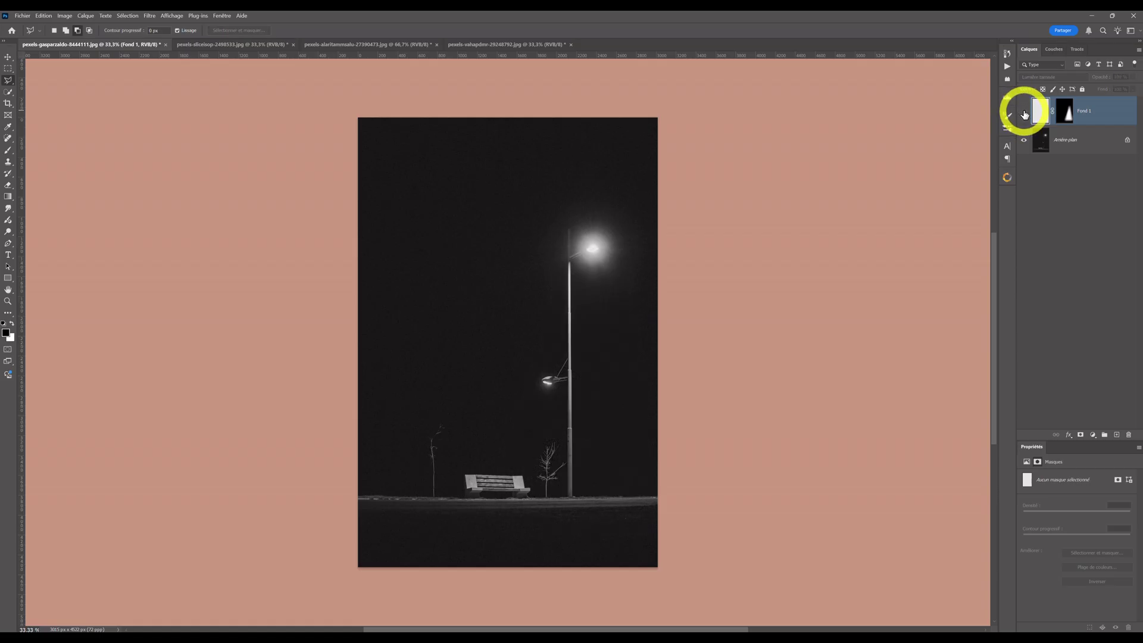
left_click(1024, 115)
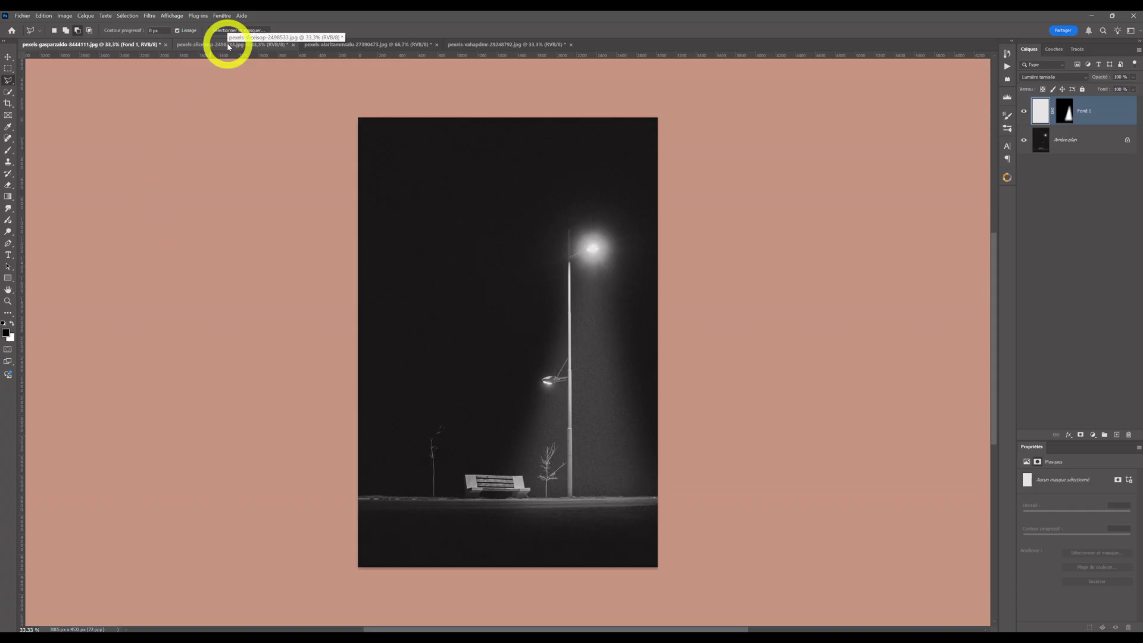
Step: In the starry-sky photo, make a polygonal lasso selection of a light cone widening from the lamp head's two tips to the photo's lower edge
left_click(229, 47)
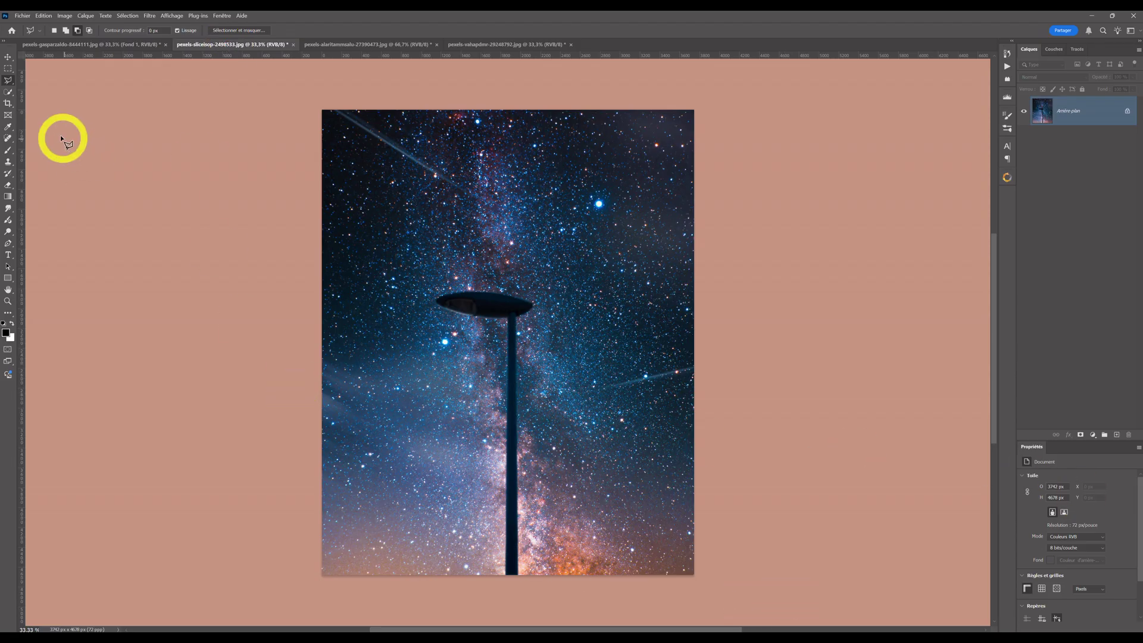
left_click(436, 300)
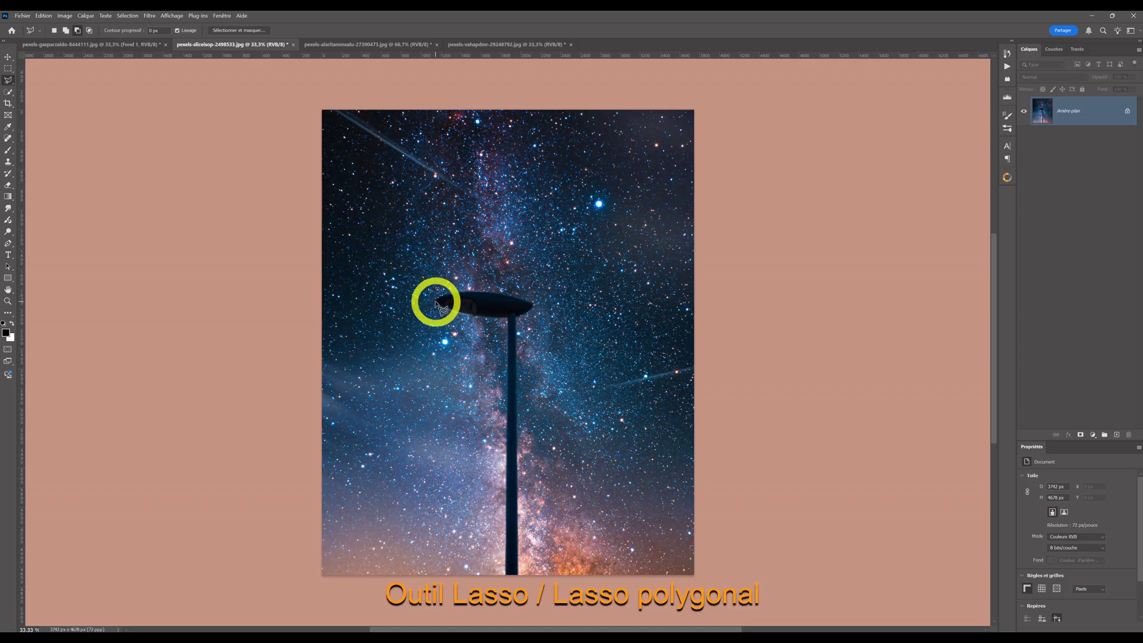
left_click(377, 576)
left_click(641, 575)
left_click(533, 305)
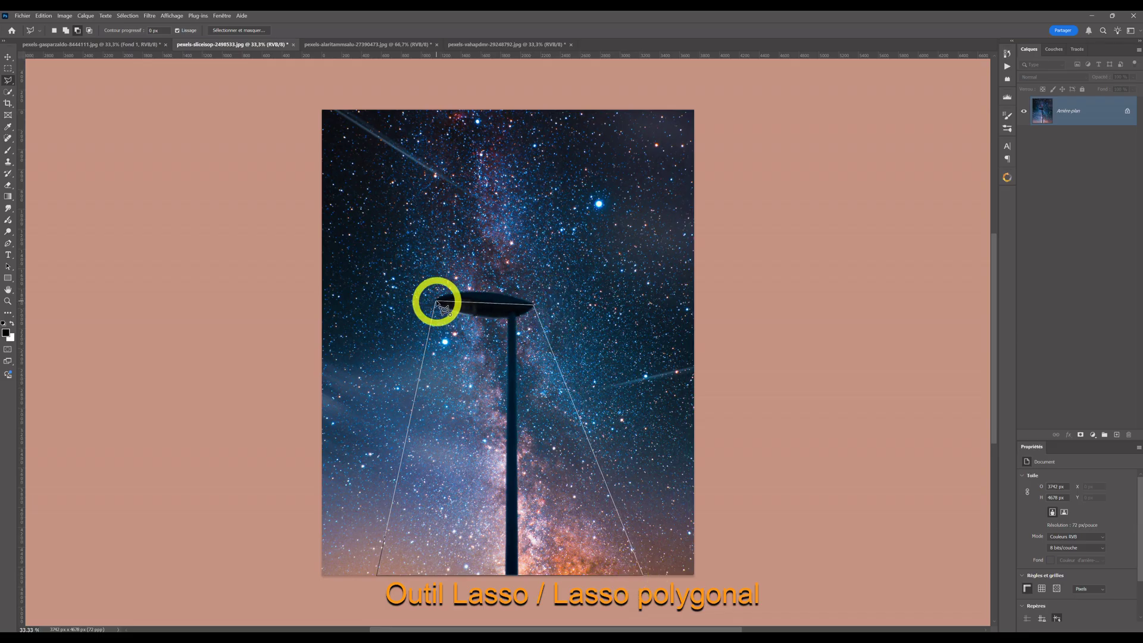
left_click(438, 303)
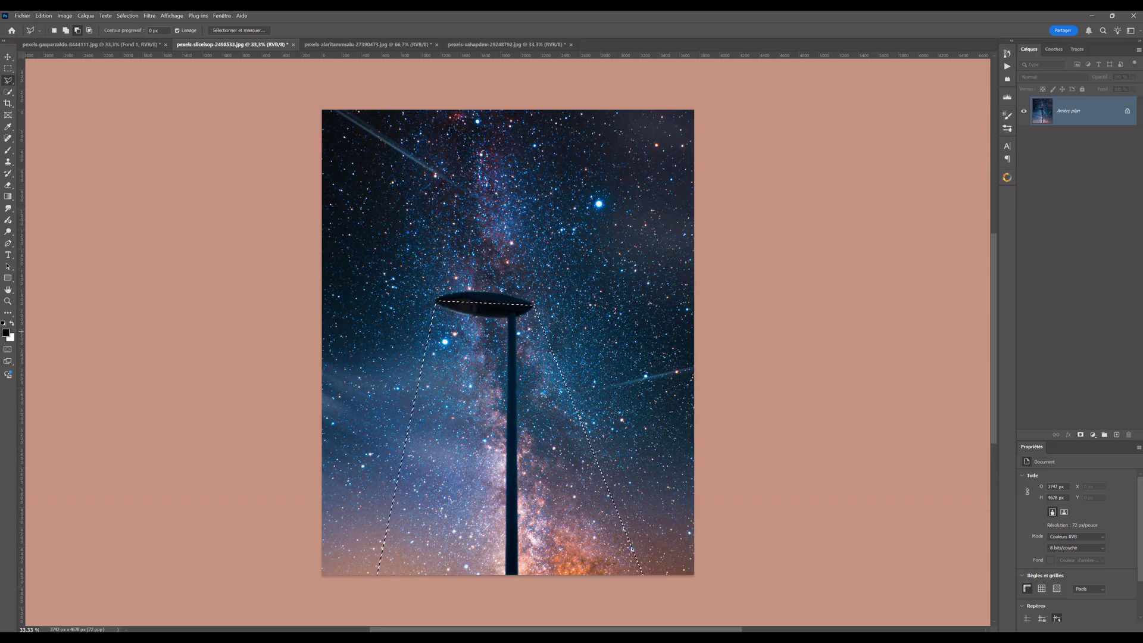
Step: Fill the selected cone with a Couleur unie layer in near-white f2f2f2, sampled from the large bright star above the lamp
left_click(1093, 434)
left_click(1091, 451)
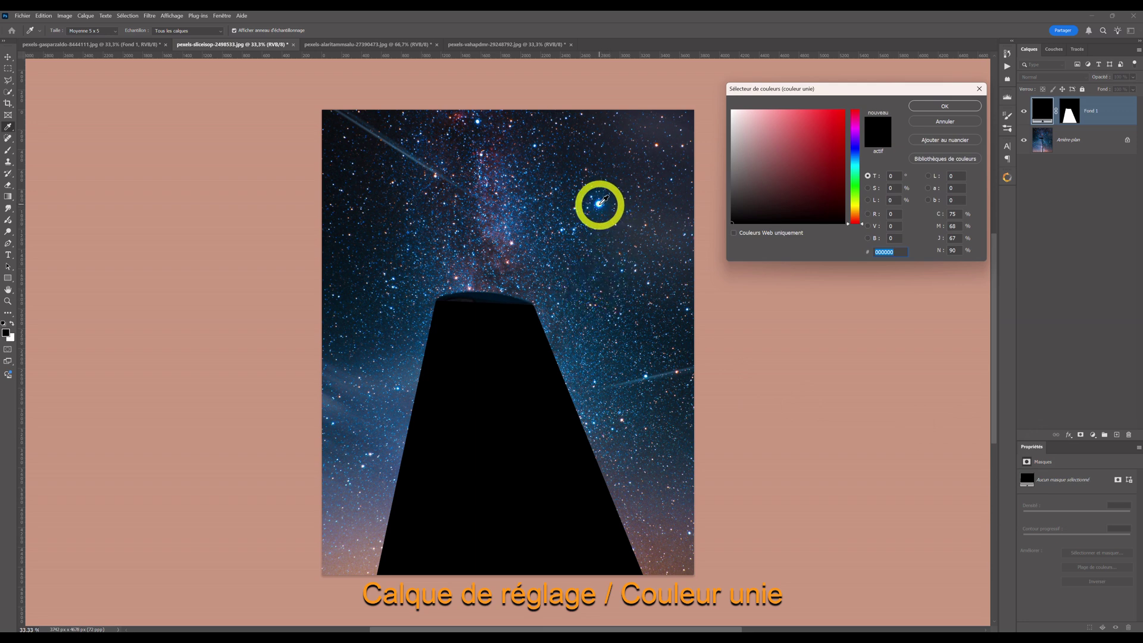
left_click(600, 203)
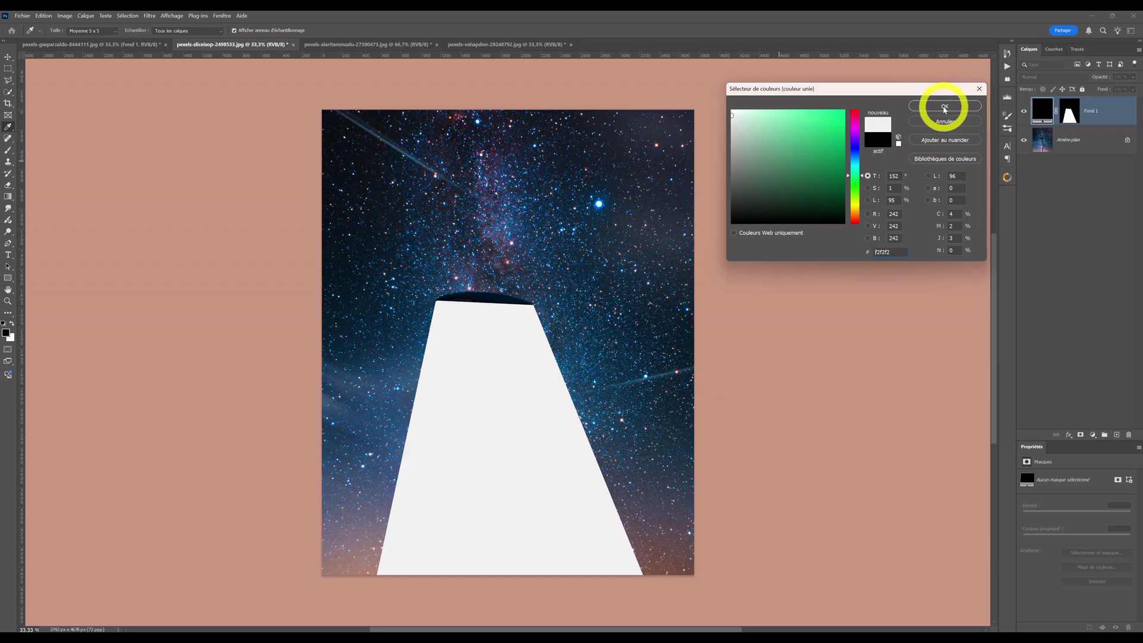
left_click(944, 108)
Step: Set the cone layer's blend mode to Lumière tamisée and feather its mask by about 110 px
left_click(1084, 77)
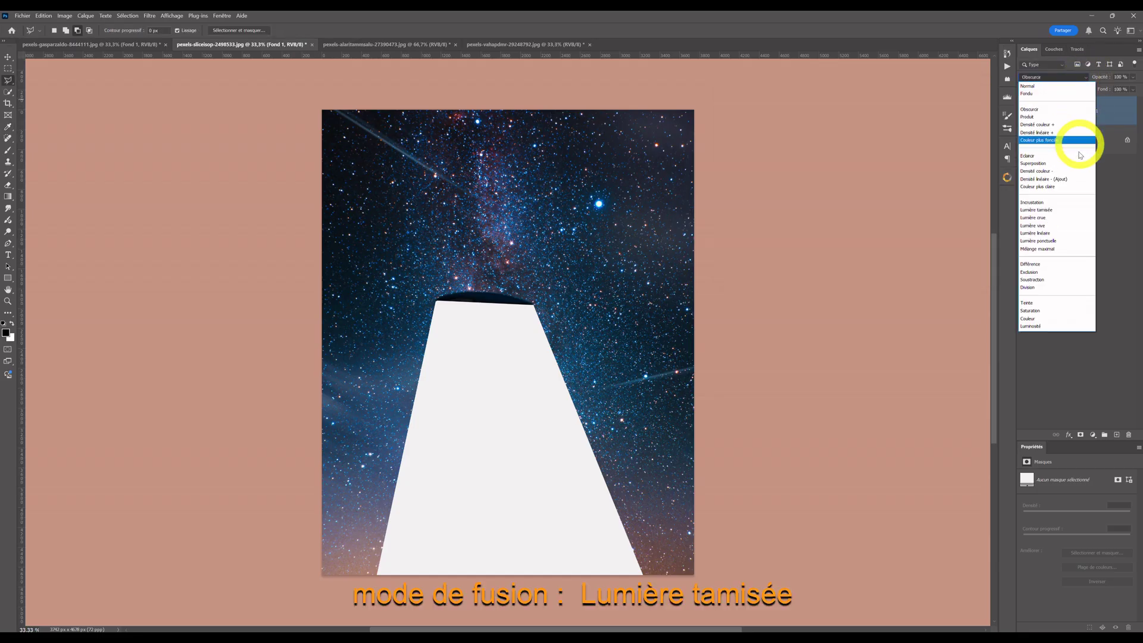
left_click(1070, 212)
left_click(1069, 111)
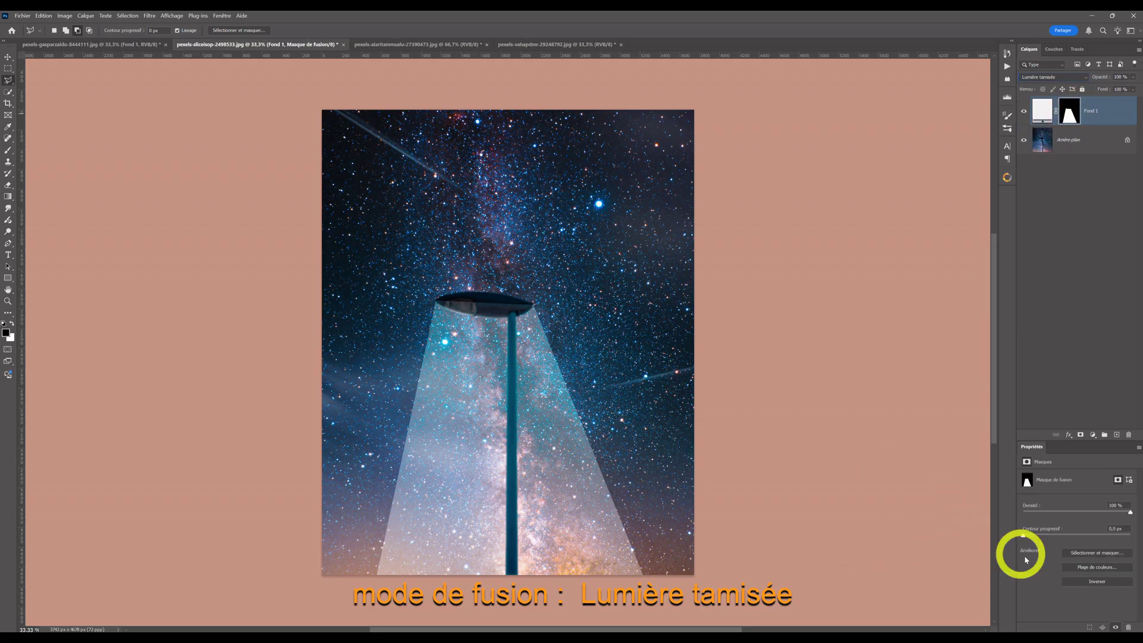
left_click_drag(1023, 538, 1095, 541)
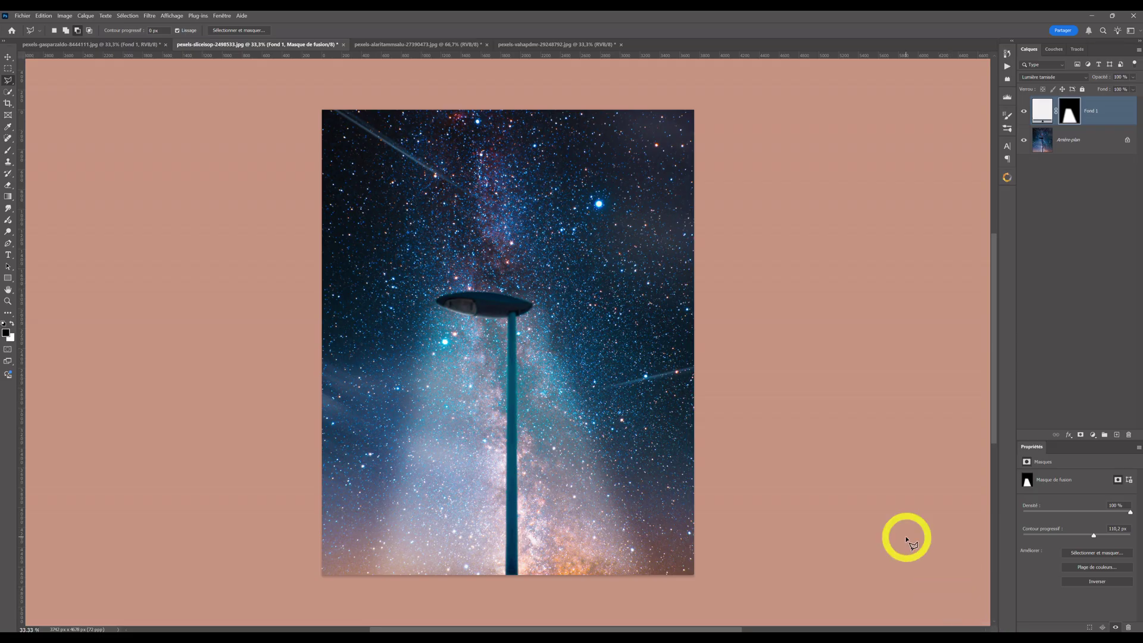
Step: Start the Flou de profondeur de champ filter on the cone layer's fill in the starry-sky photo, rasterizing the layer
left_click(1038, 112)
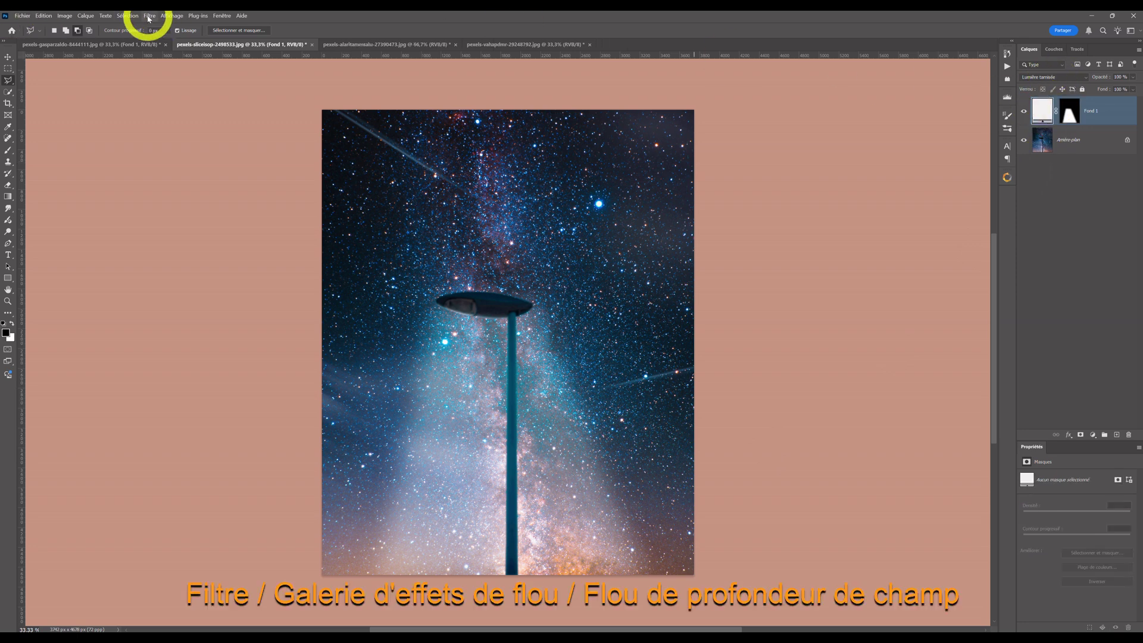
left_click(148, 16)
mouse_move(176, 157)
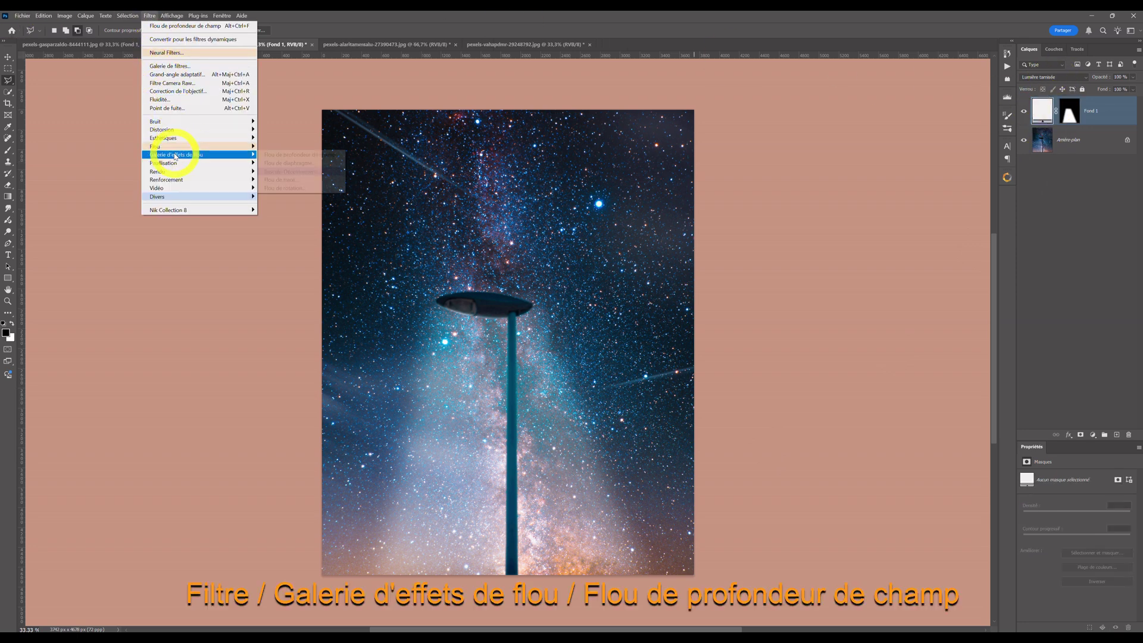
left_click(286, 156)
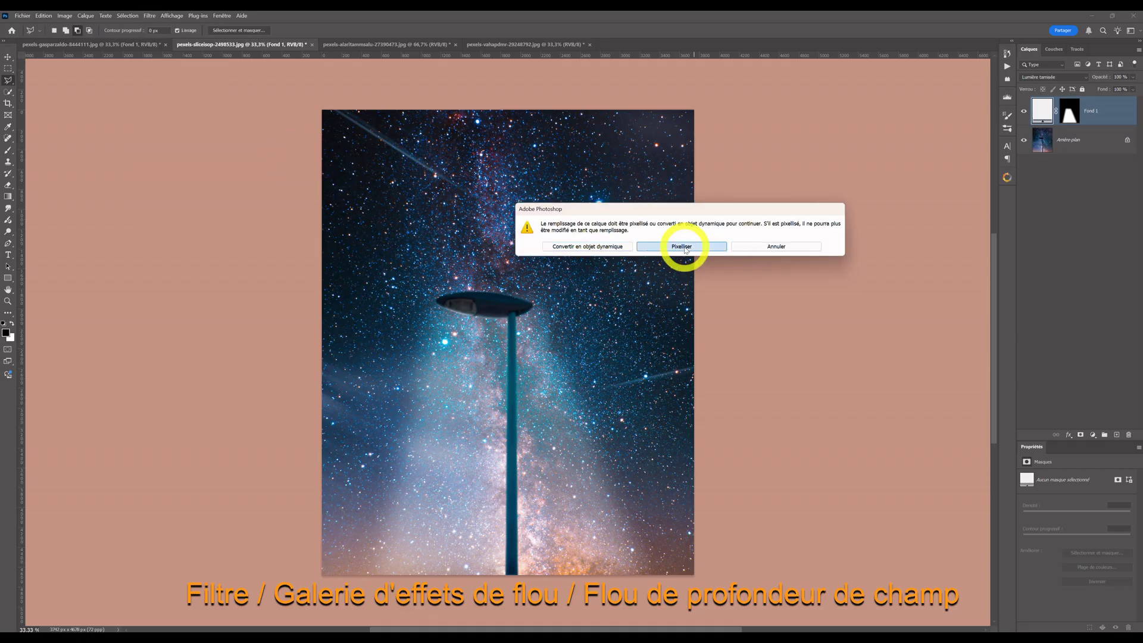
left_click(683, 247)
Step: Place a 287 px blur pin on the lamp head and a 258 px pin near the post's base, and apply the filter
left_click(493, 305)
mouse_move(493, 306)
left_mouse_down()
mouse_move(485, 318)
mouse_move(484, 301)
left_mouse_up()
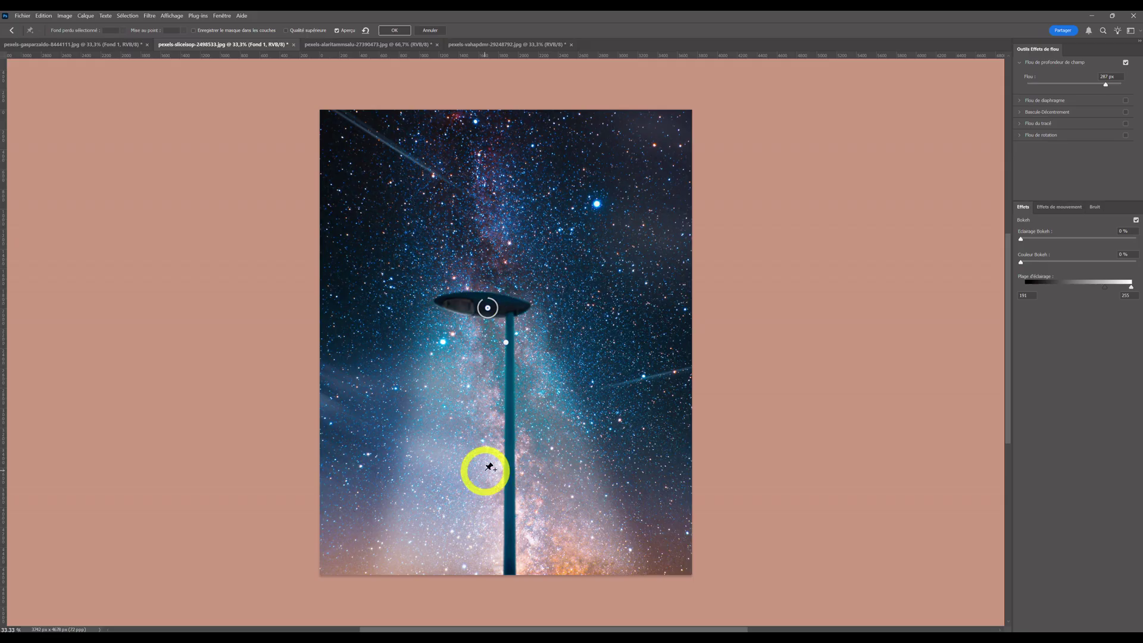
left_click(502, 562)
mouse_move(509, 572)
left_mouse_down()
mouse_move(506, 560)
mouse_move(489, 563)
mouse_move(498, 555)
left_mouse_up()
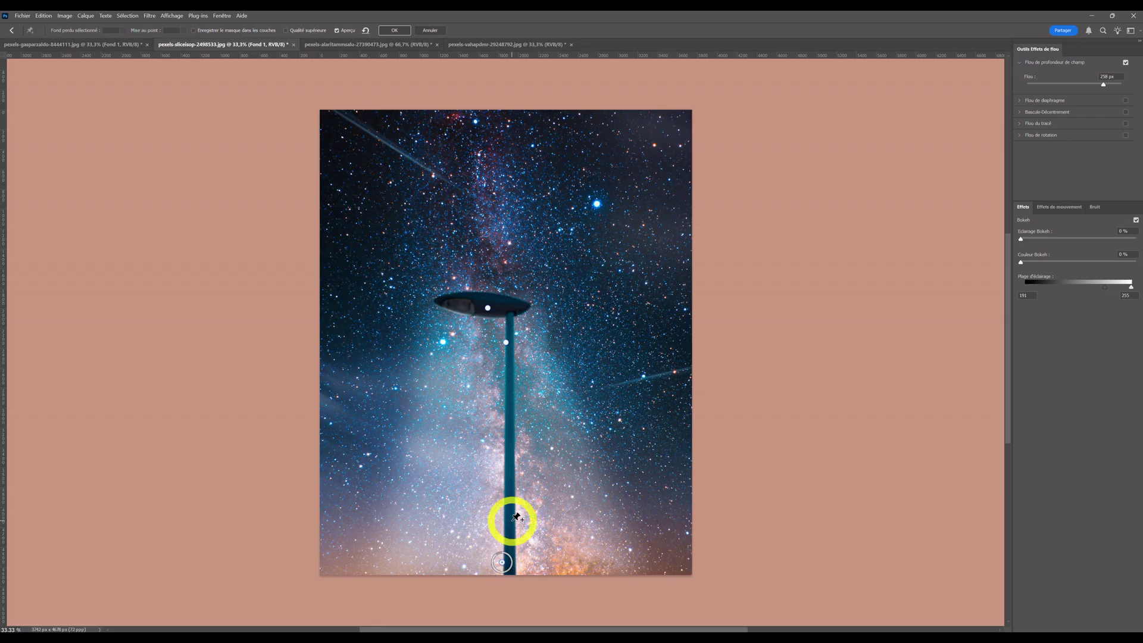
key("Return")
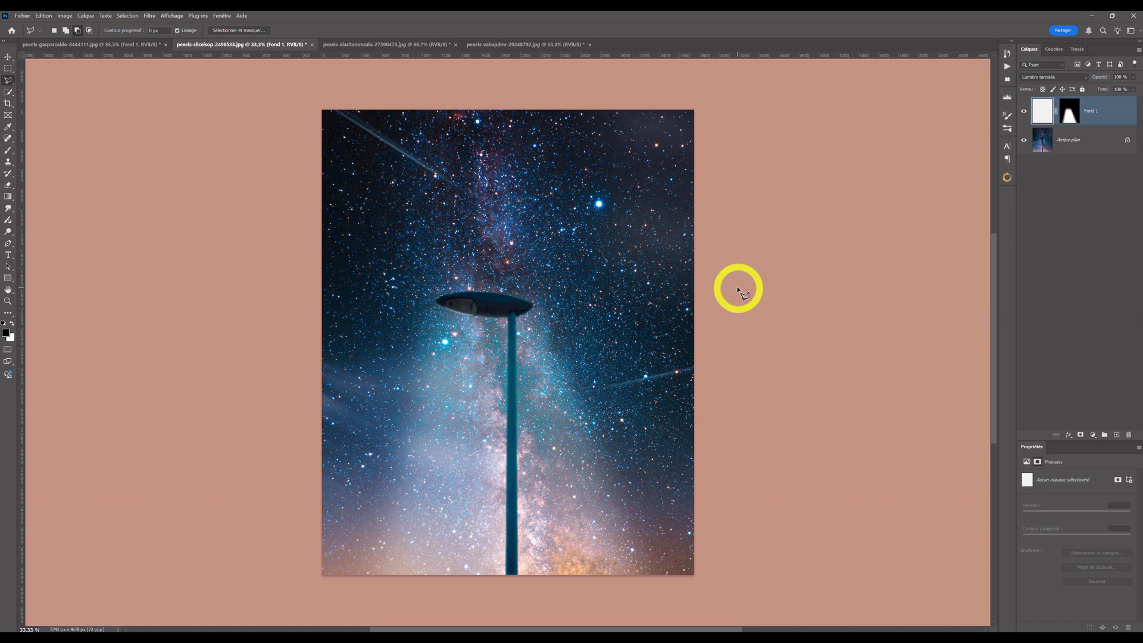
Step: Compare the starry-sky photo with and without its light beam by toggling the Fond 1 layer's visibility
left_click(1023, 114)
left_click(1023, 114)
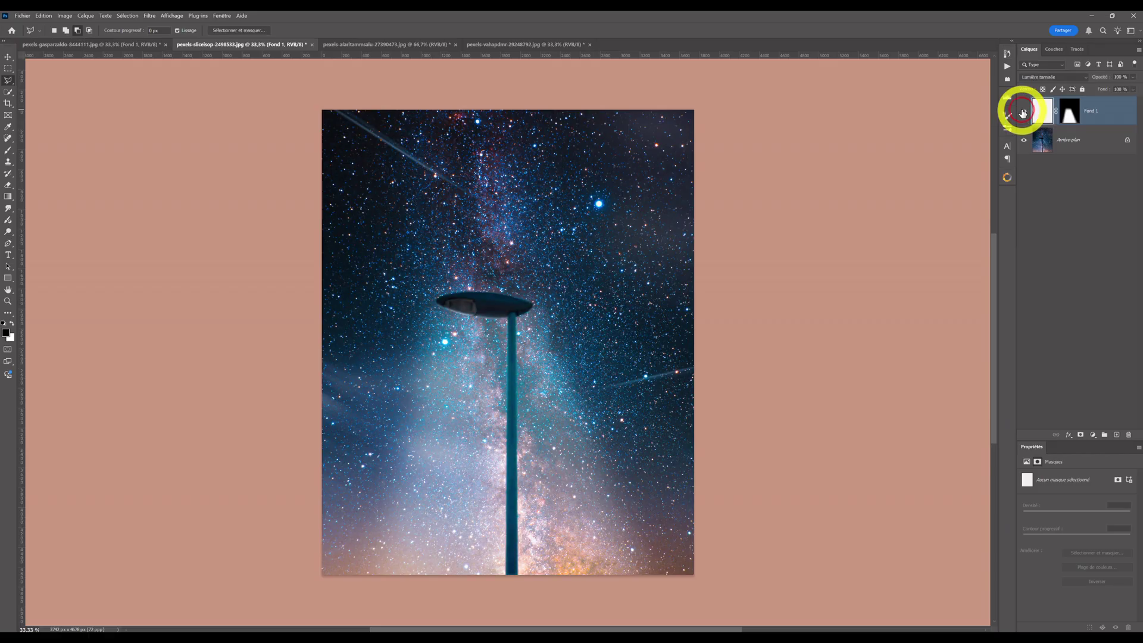
left_click(1023, 113)
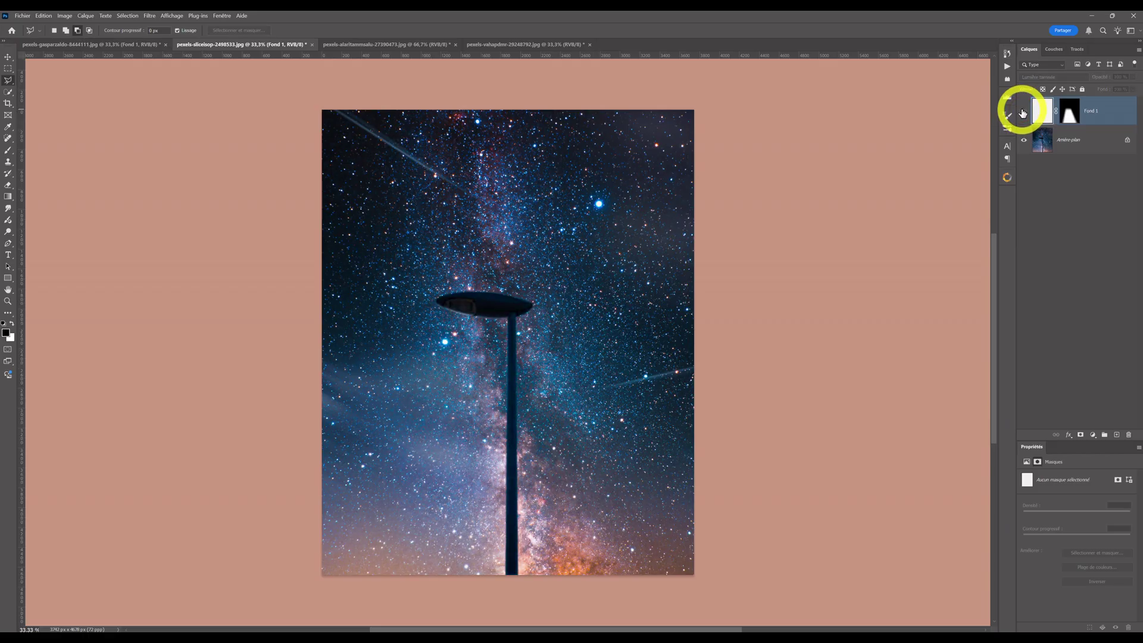
left_click(1023, 114)
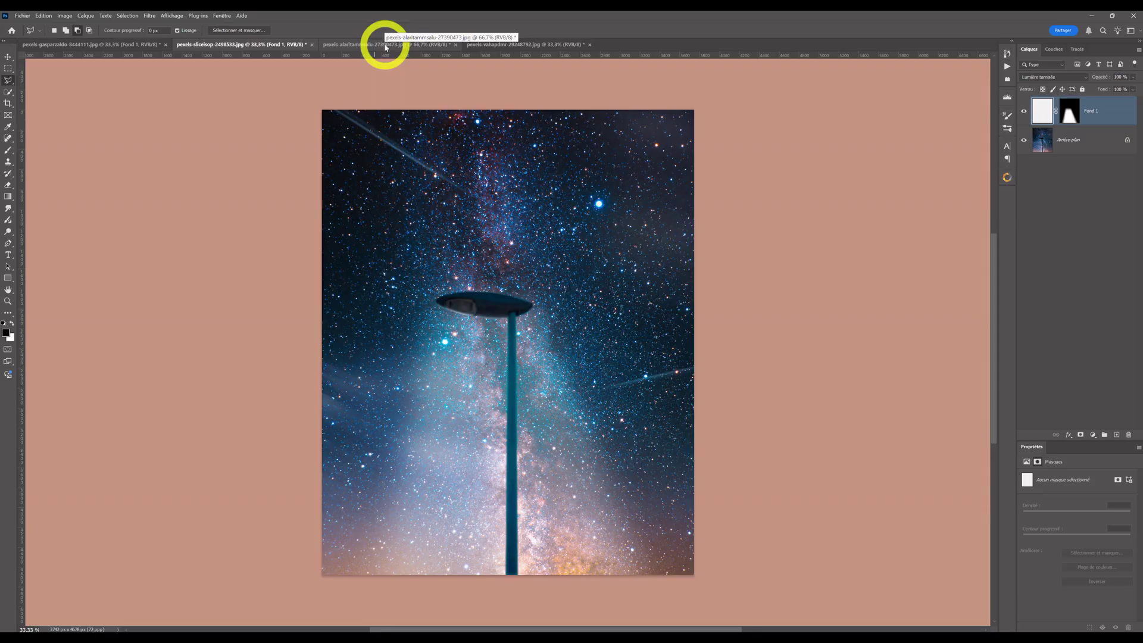
Step: In the dark lantern photo, make a polygonal lasso selection of a wide cone from the top of the lantern's glass to the photo's lower edge
left_click(385, 47)
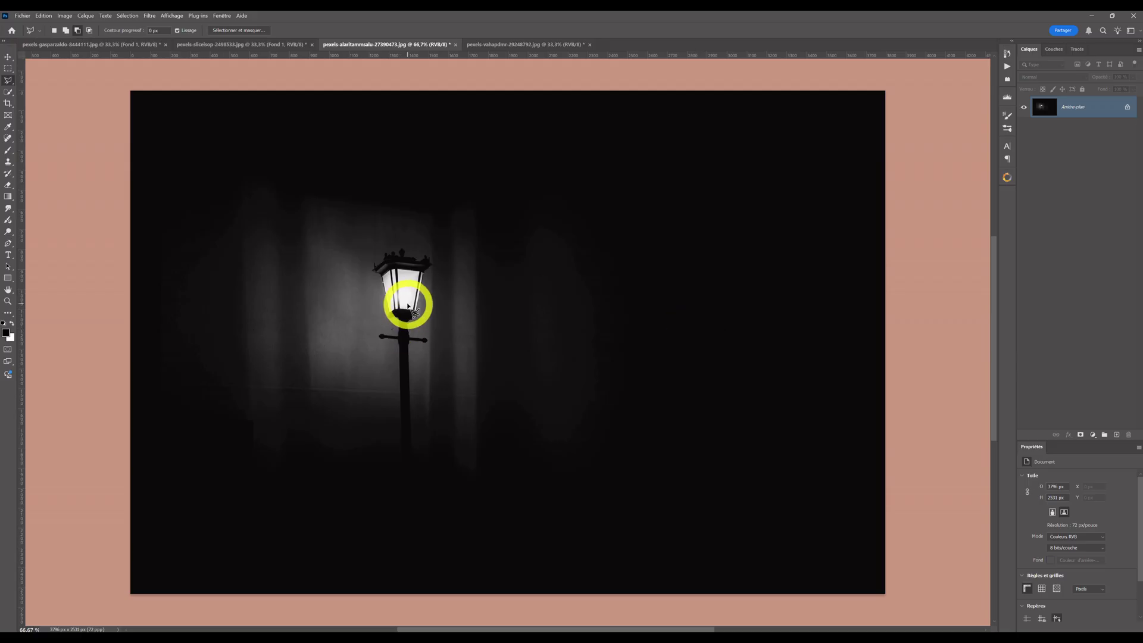
left_click(381, 277)
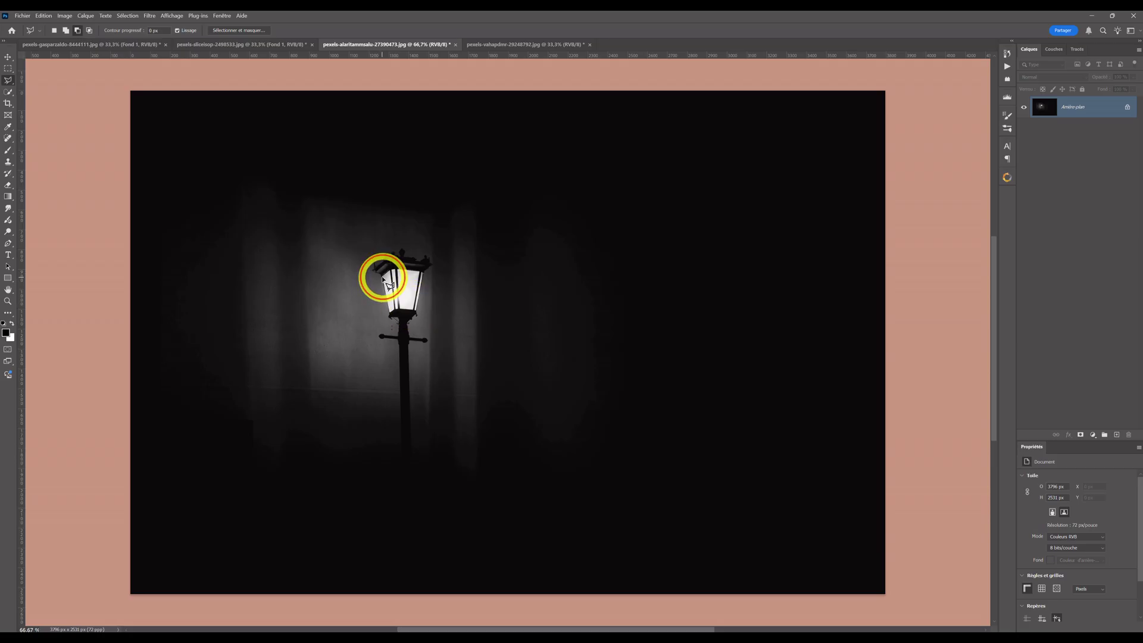
left_click(274, 594)
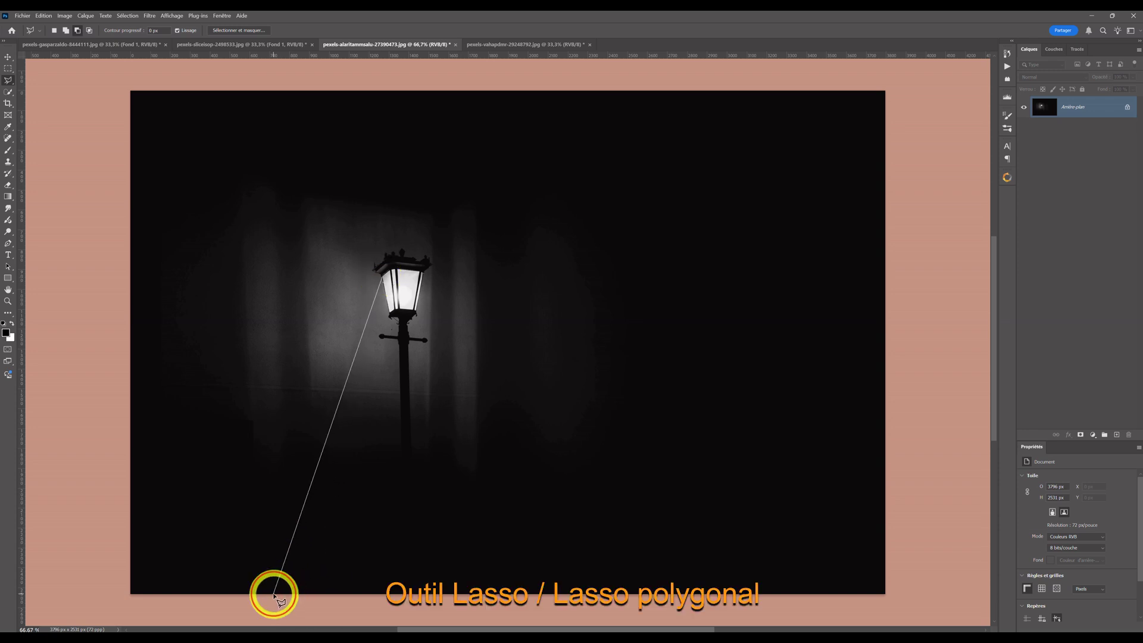
left_click(575, 593)
left_click(424, 274)
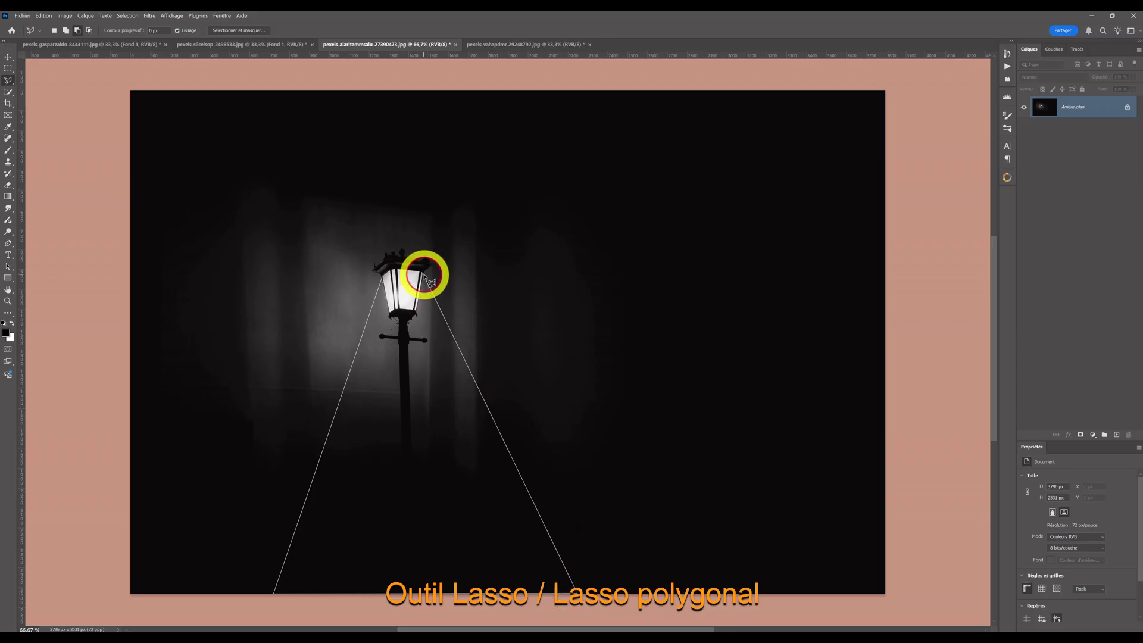
left_click(382, 278)
Step: Fill the wide cone with a Couleur unie layer in light grey d0d0d0, sampled from the lantern's glass
left_click(1093, 435)
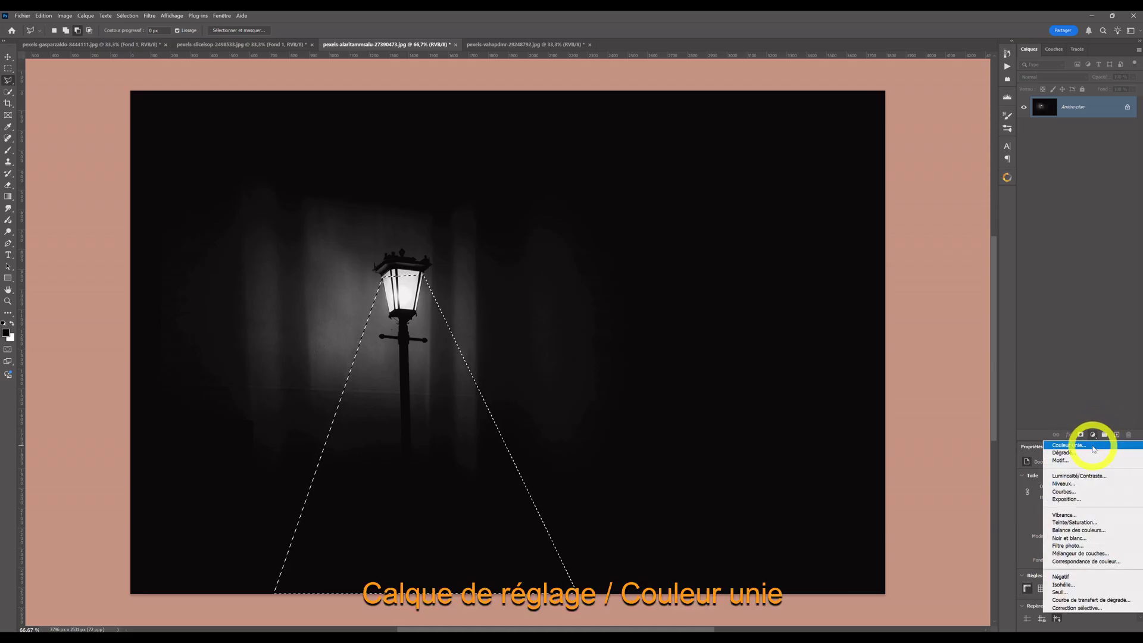
left_click(1094, 446)
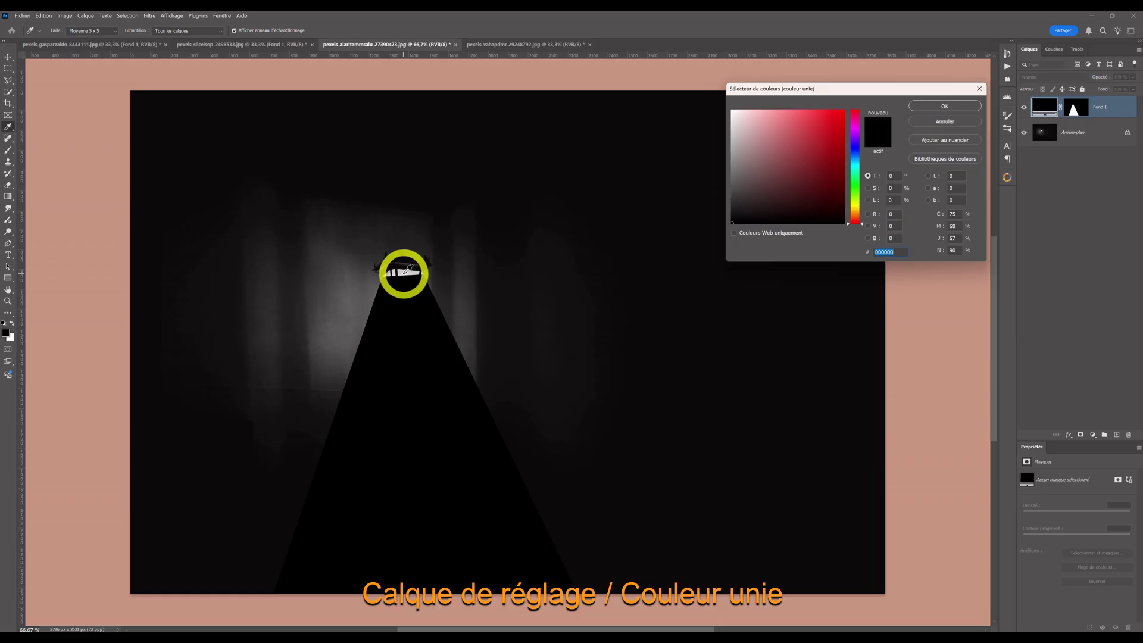
left_click(408, 269)
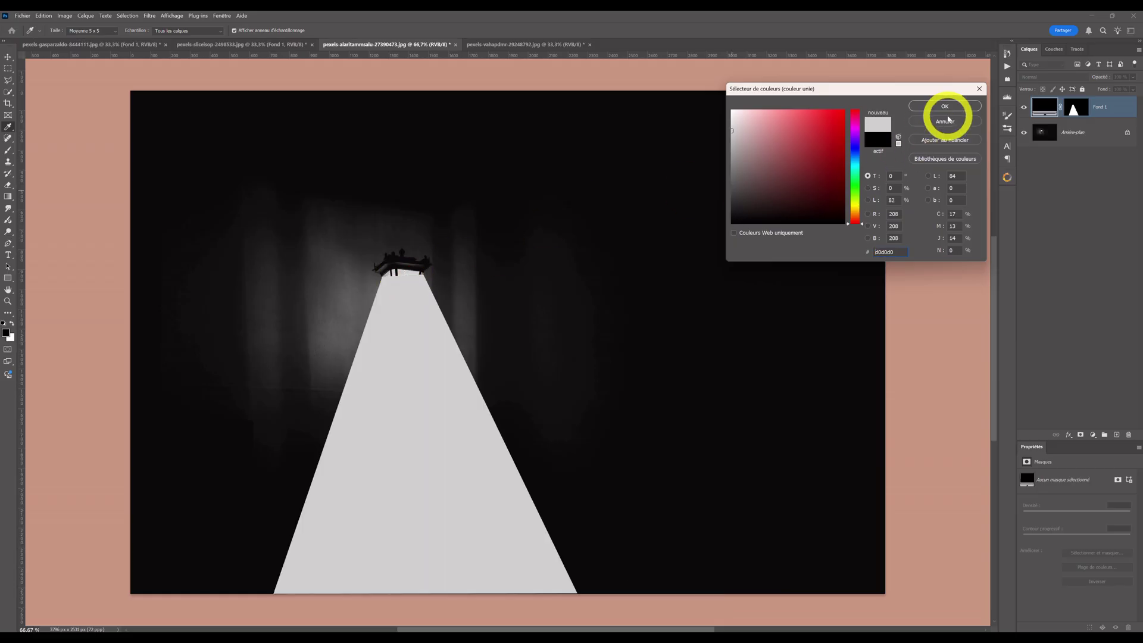
left_click(937, 107)
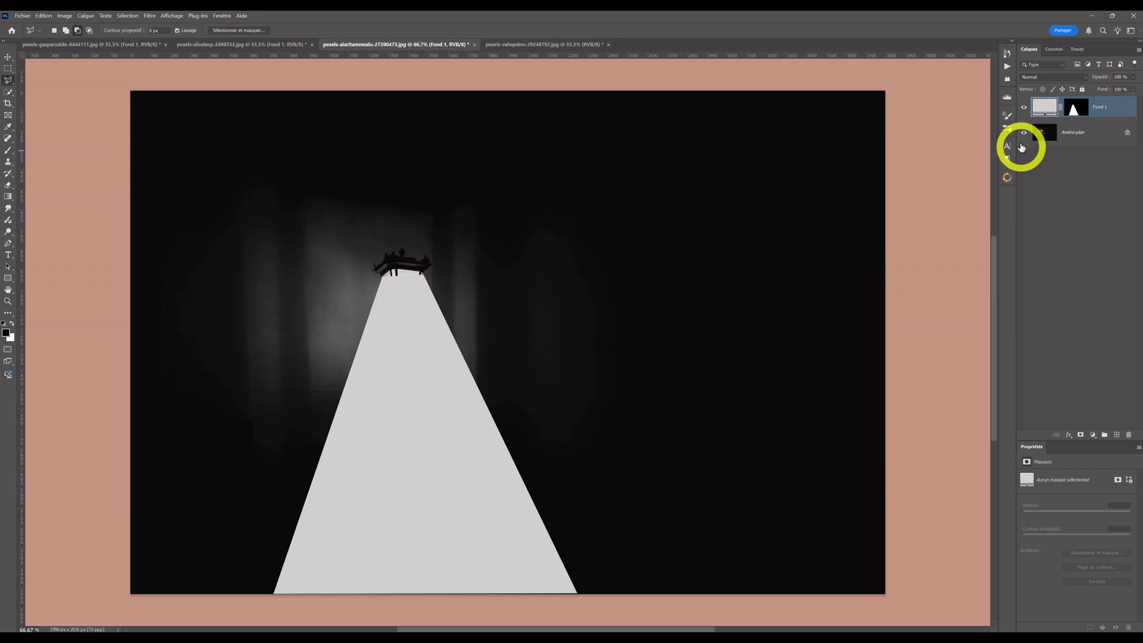
Step: Set the wide cone layer's blend mode to Lumière tamisée and feather its mask by 38.9 px
left_click(1087, 78)
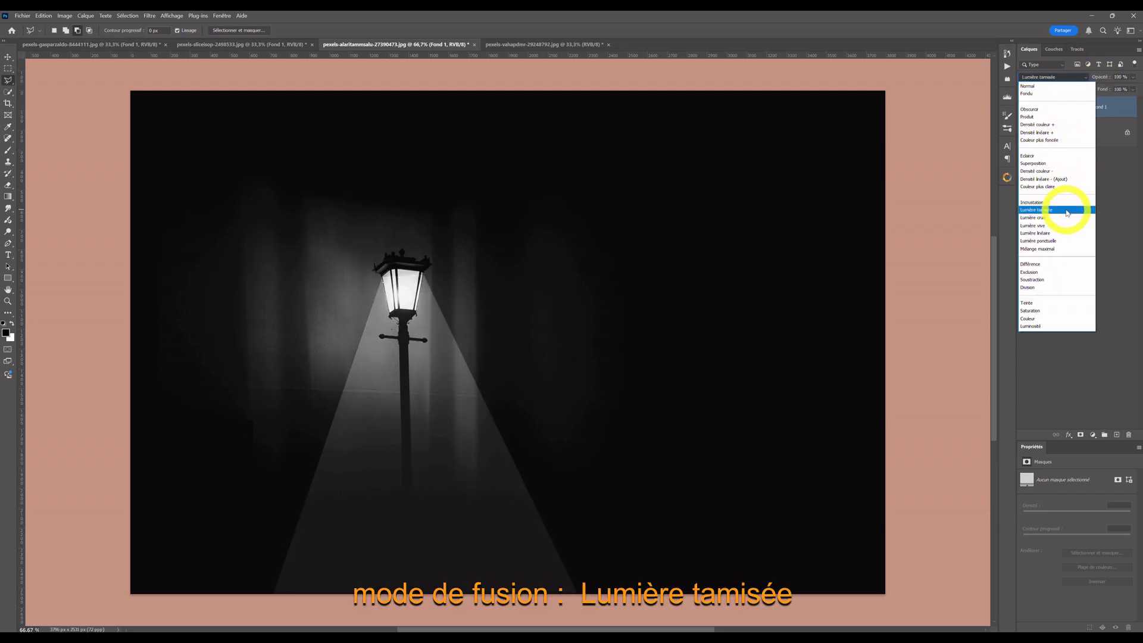
left_click(1067, 212)
left_click(1089, 118)
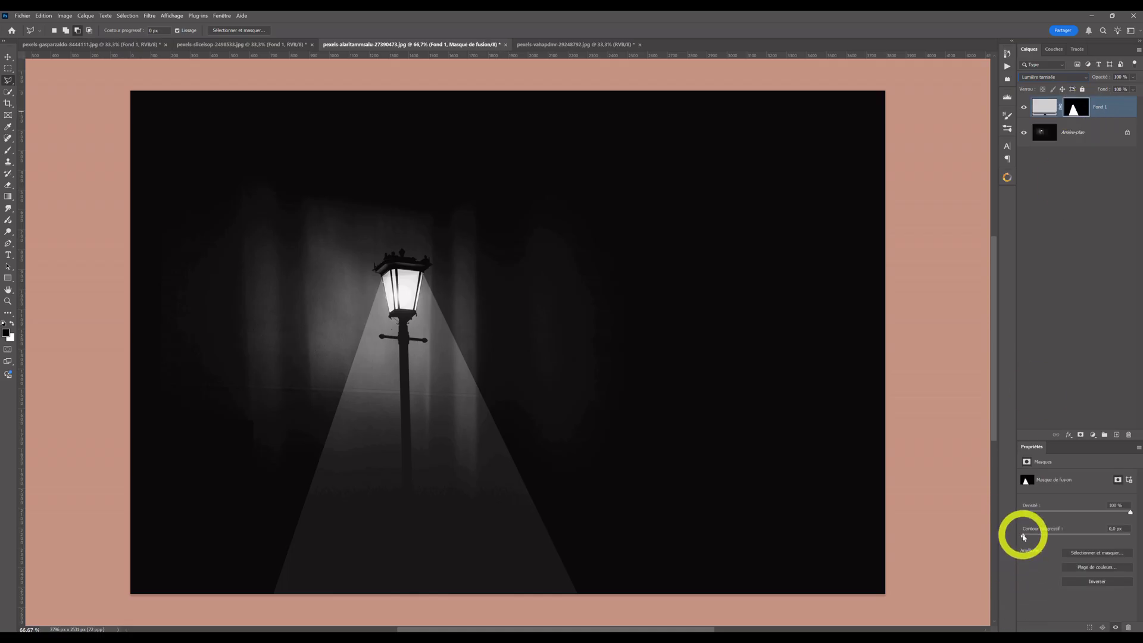
left_click_drag(1023, 538, 1079, 552)
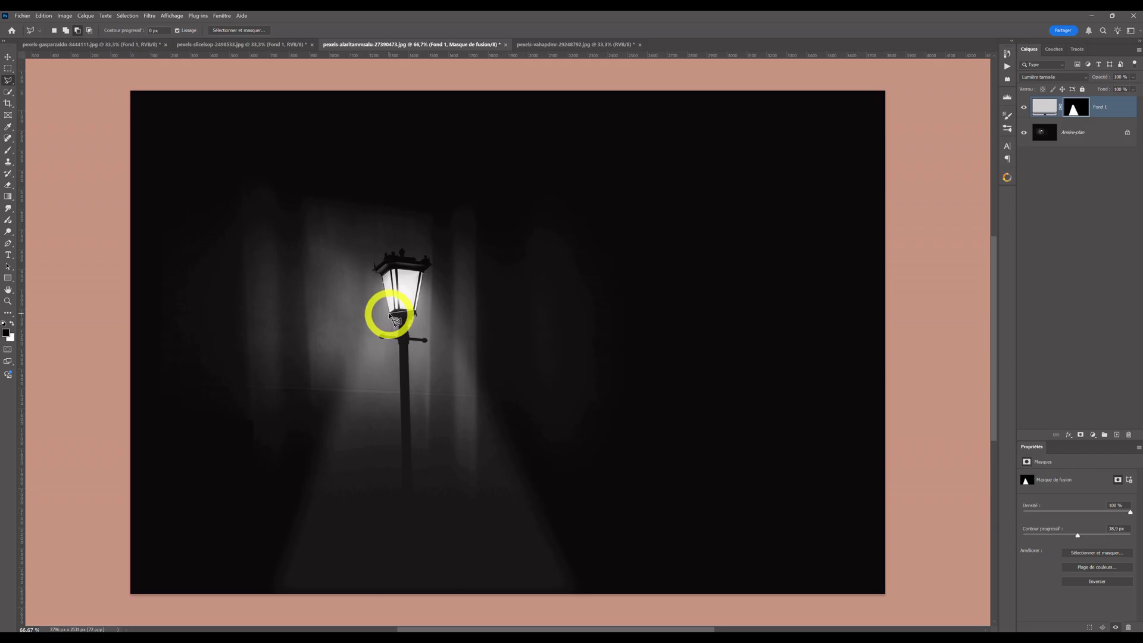
Step: Make a narrower polygonal lasso selection around the lamp post, from the bottom of the lantern's glass down to the photo's lower edge
left_click(388, 331)
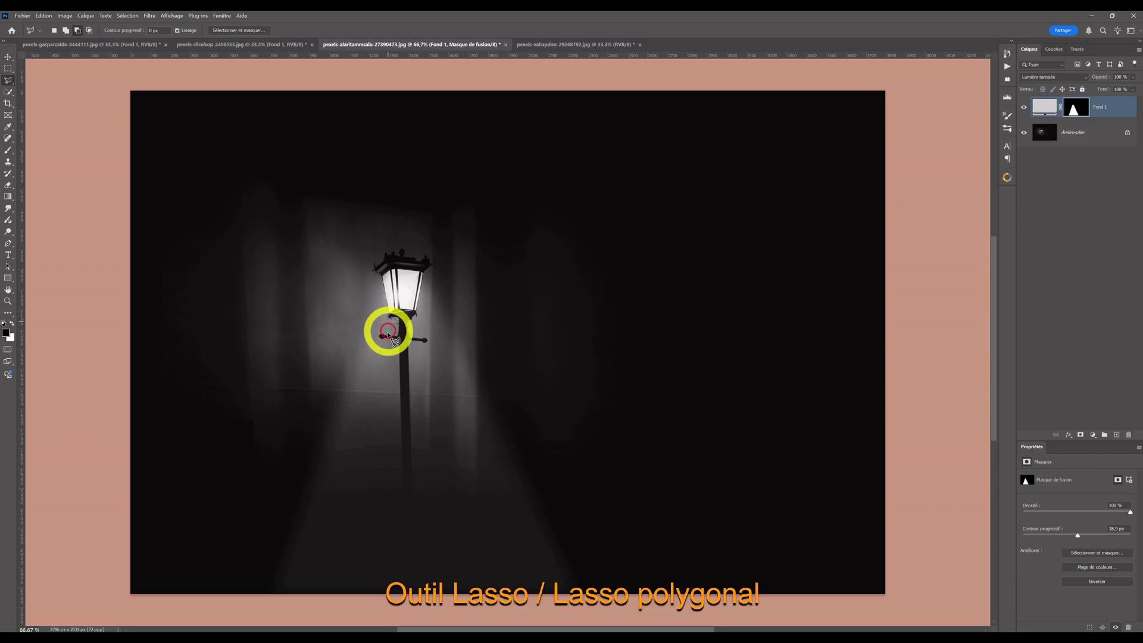
left_click(367, 592)
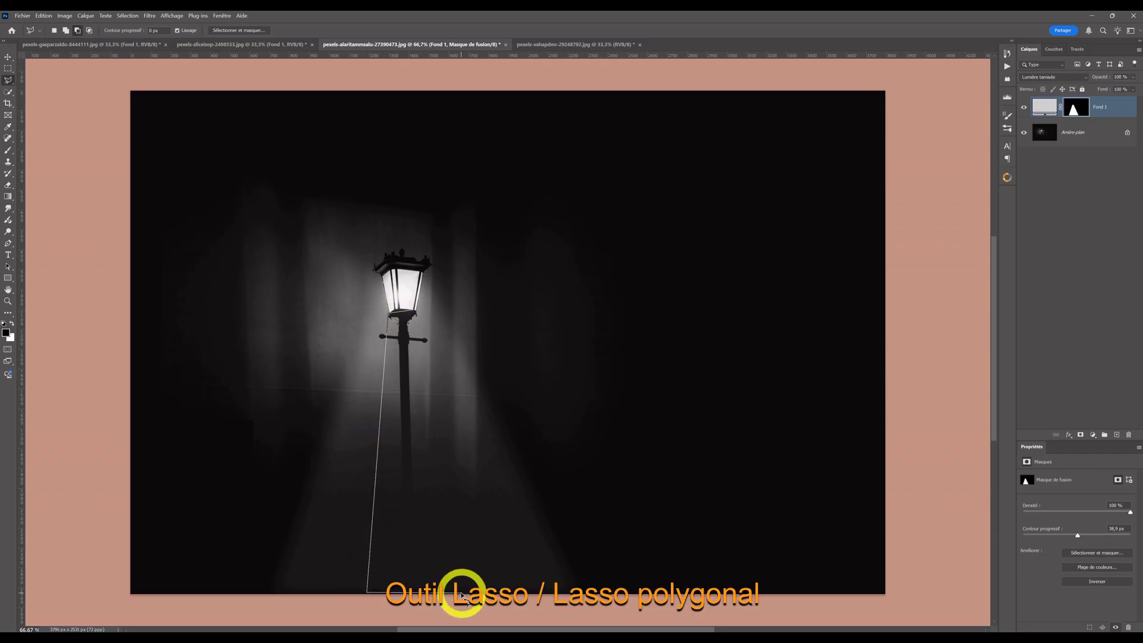
left_click(462, 594)
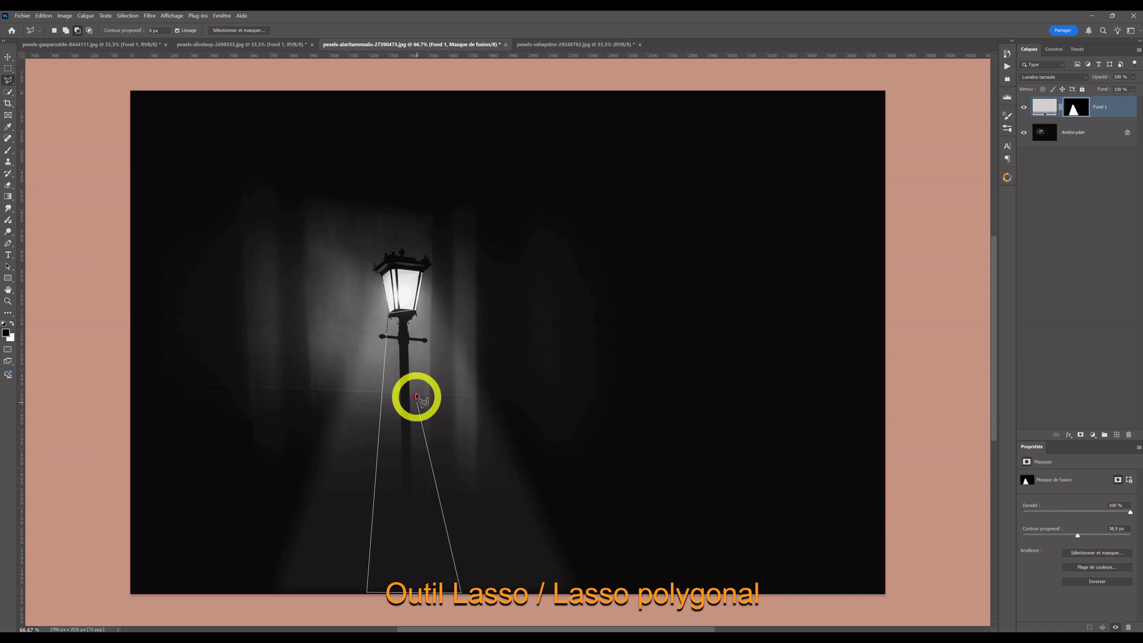
left_click(417, 310)
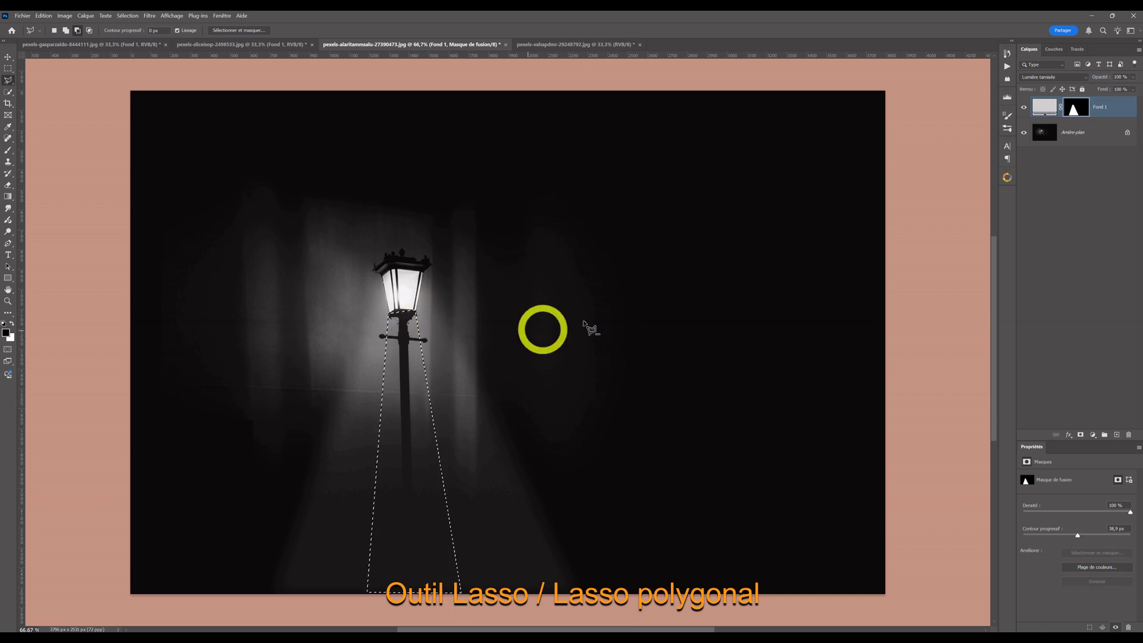
Step: Fill the narrow cone with a second Couleur unie layer in a near-white sampled from the lantern's glass
left_click(1092, 435)
left_click(1090, 447)
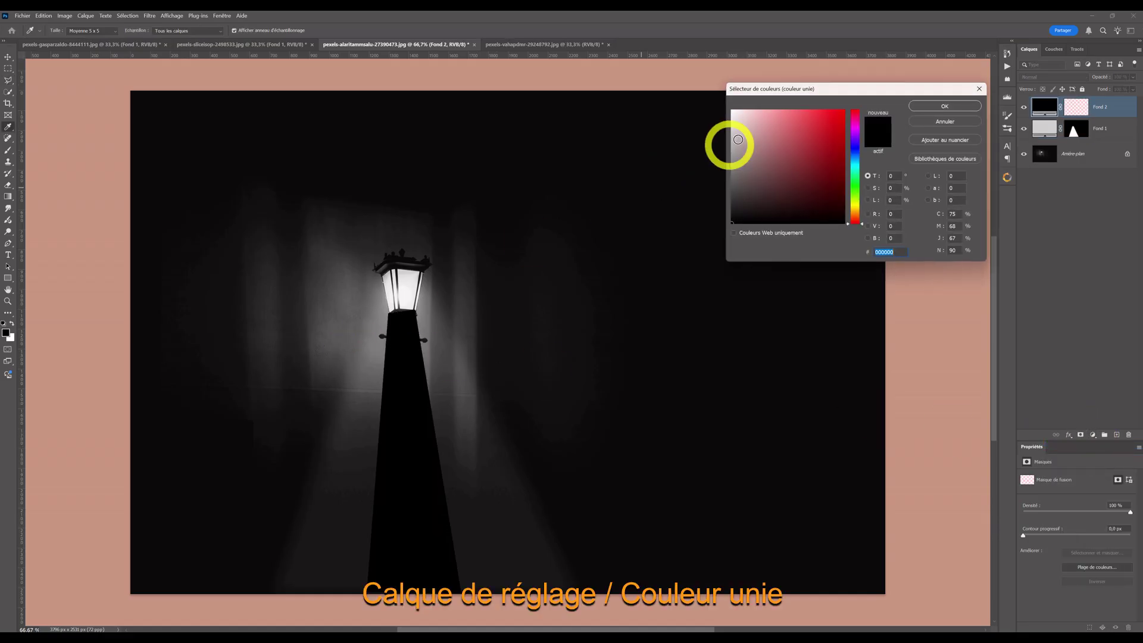
left_click(403, 277)
left_click(963, 108)
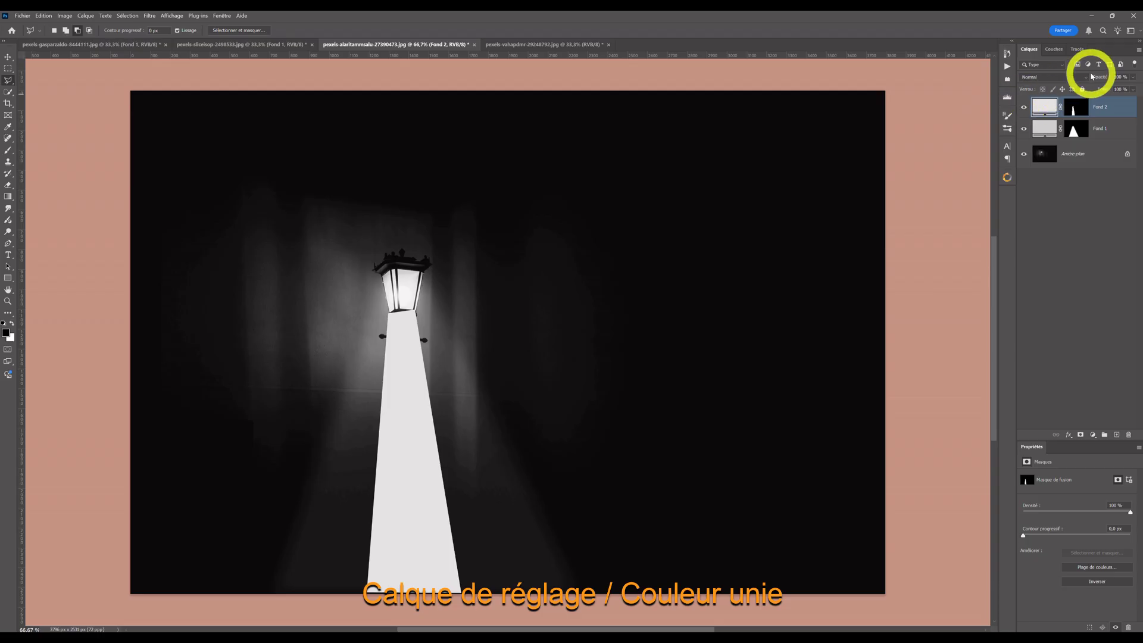
Step: Set the narrow cone layer's blend mode to Lumière tamisée and feather its mask by 54.6 px
left_click(1085, 78)
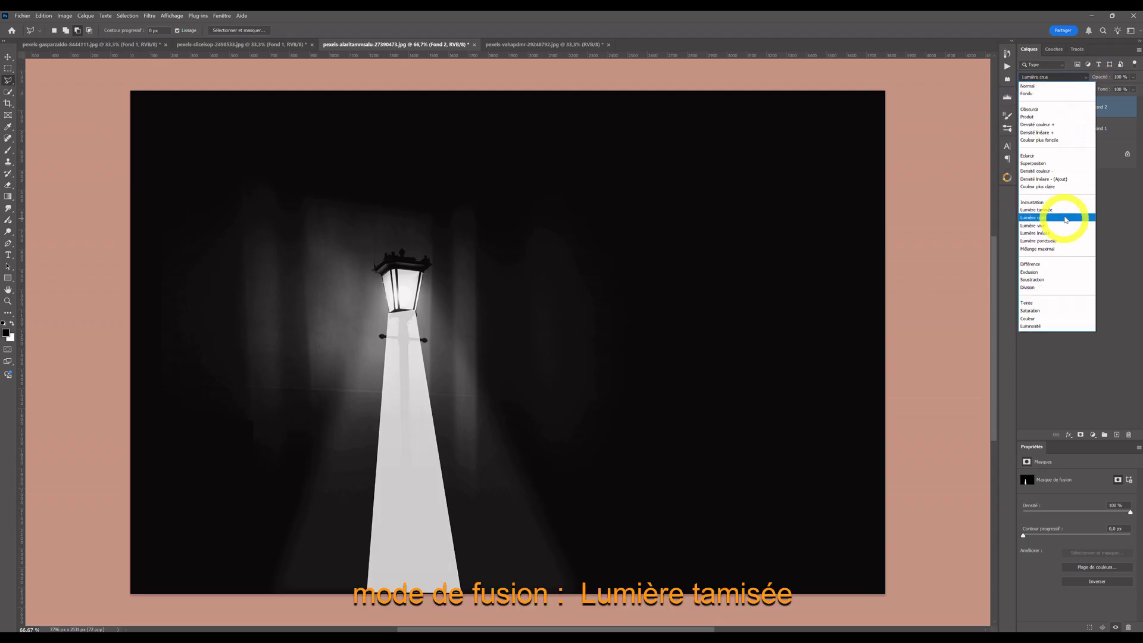
left_click(1065, 215)
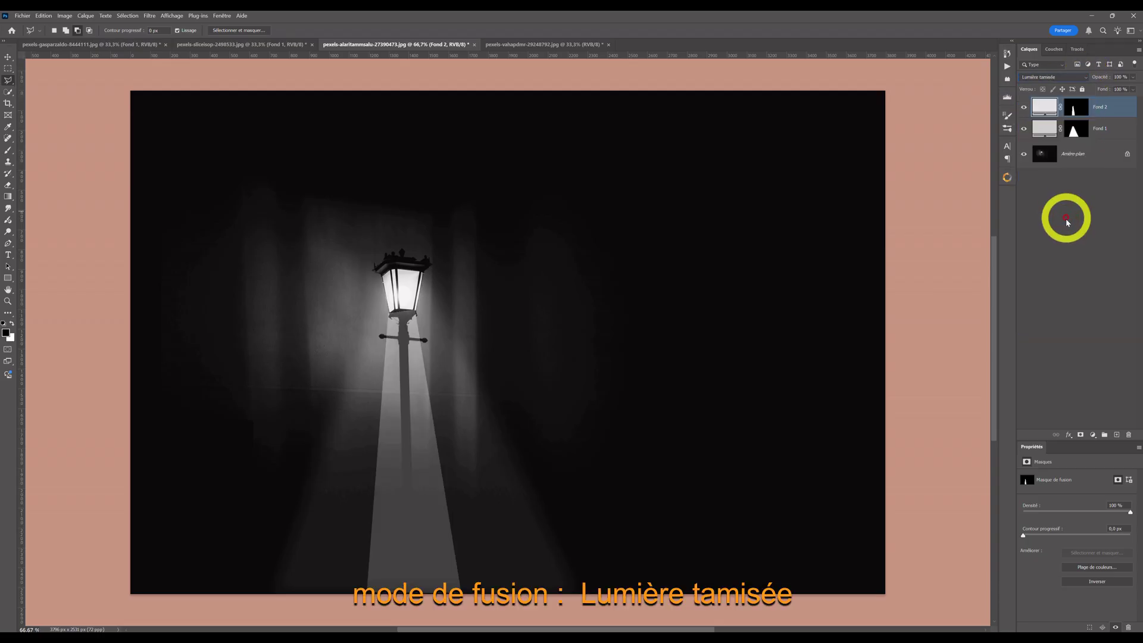
left_click(1077, 109)
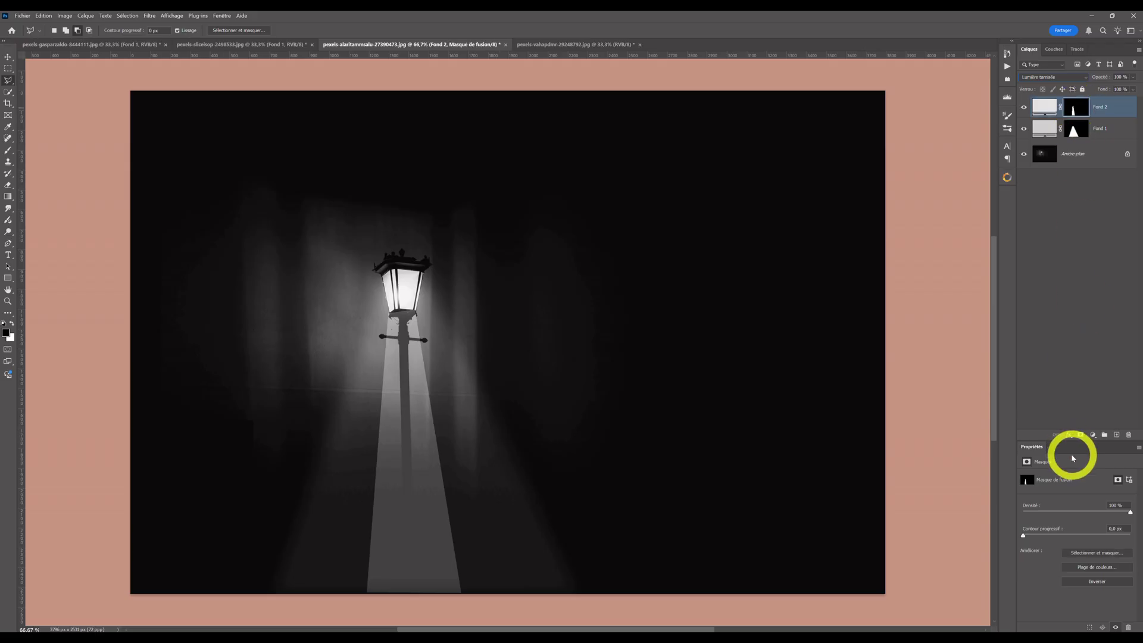
left_click_drag(1023, 539, 1081, 540)
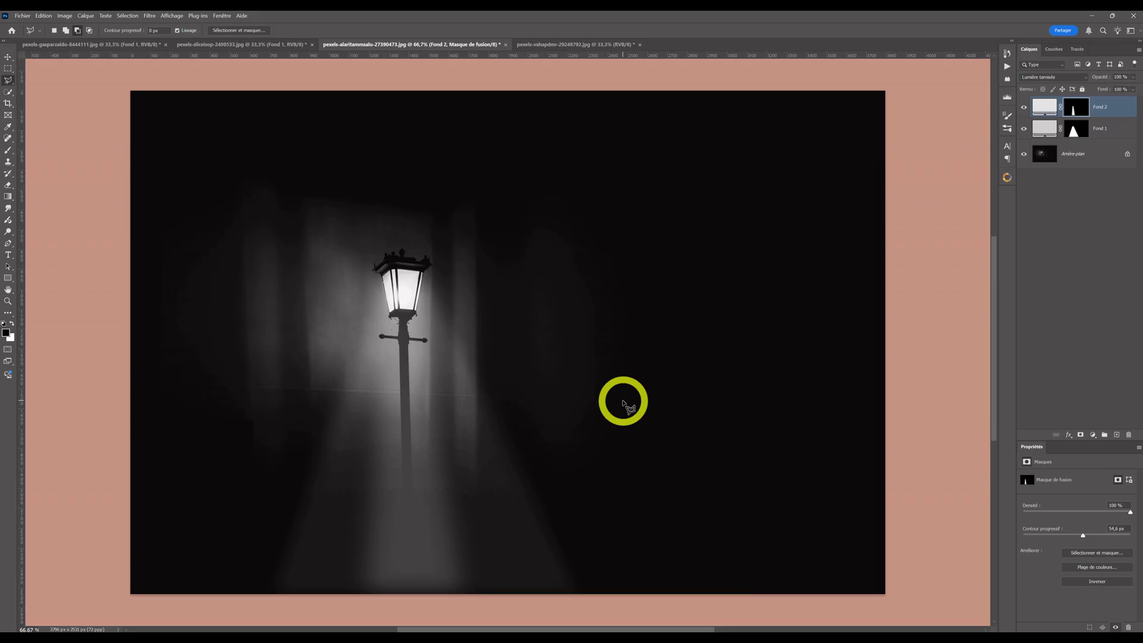
Step: Rasterize the narrow cone's fill, leaving its mask unselected, and open it in the Flou de profondeur de champ filter
left_click(152, 17)
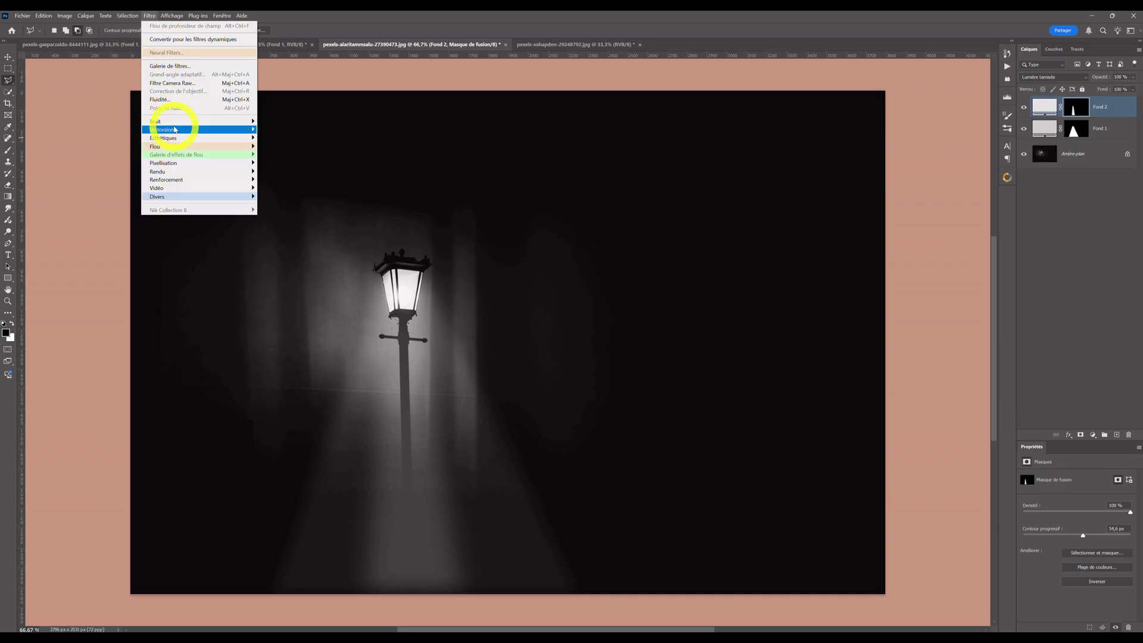
left_click(1044, 107)
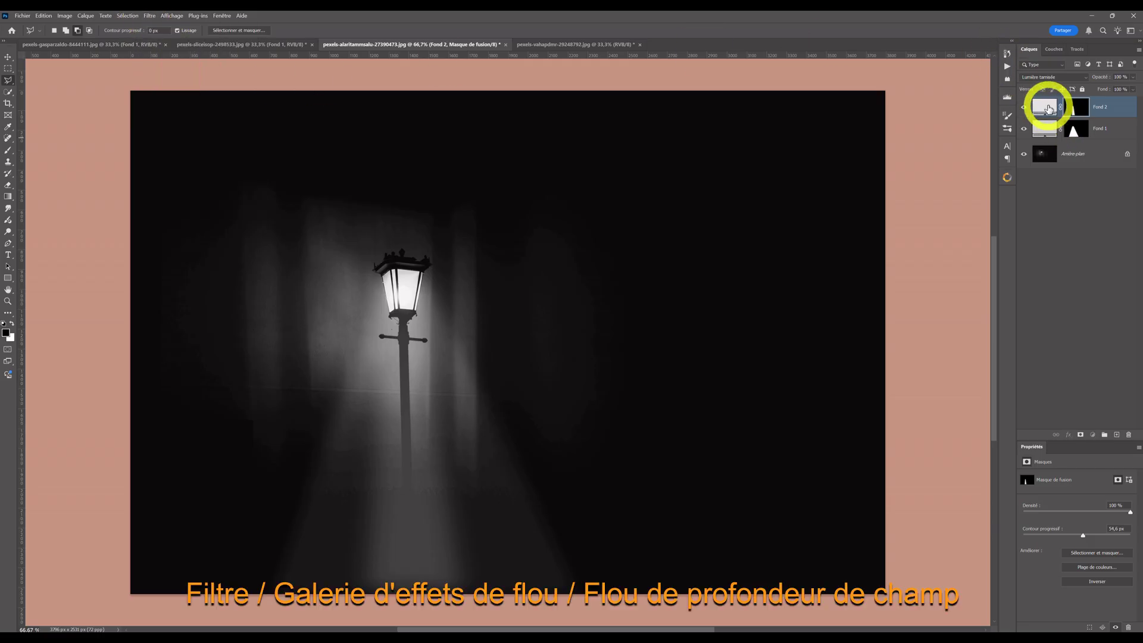
left_click(1044, 107)
left_click(149, 16)
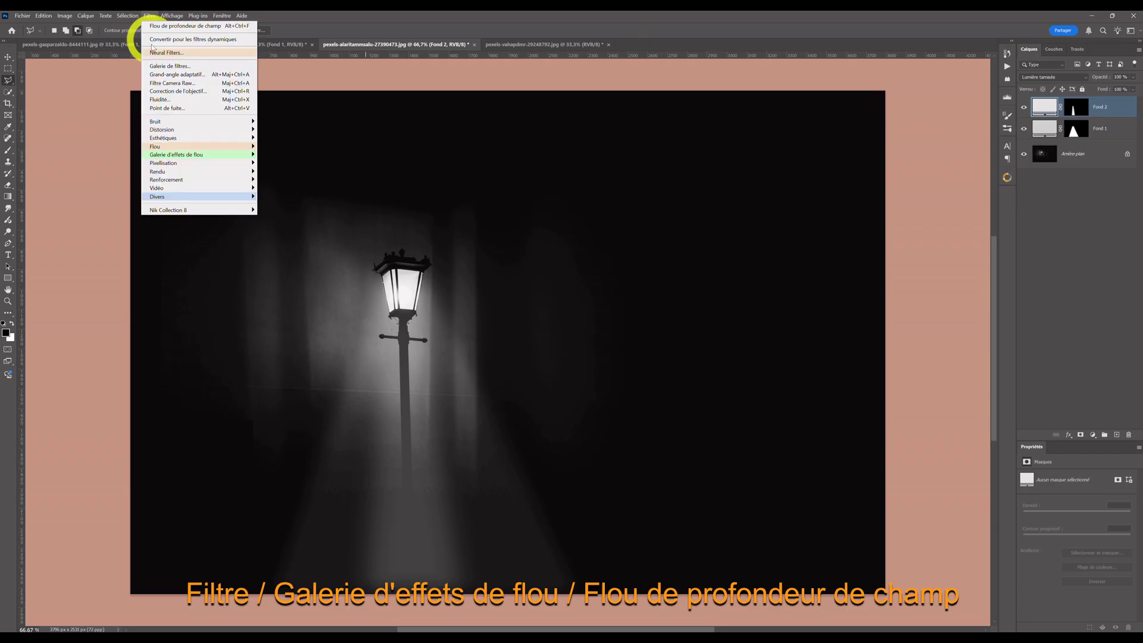
mouse_move(168, 157)
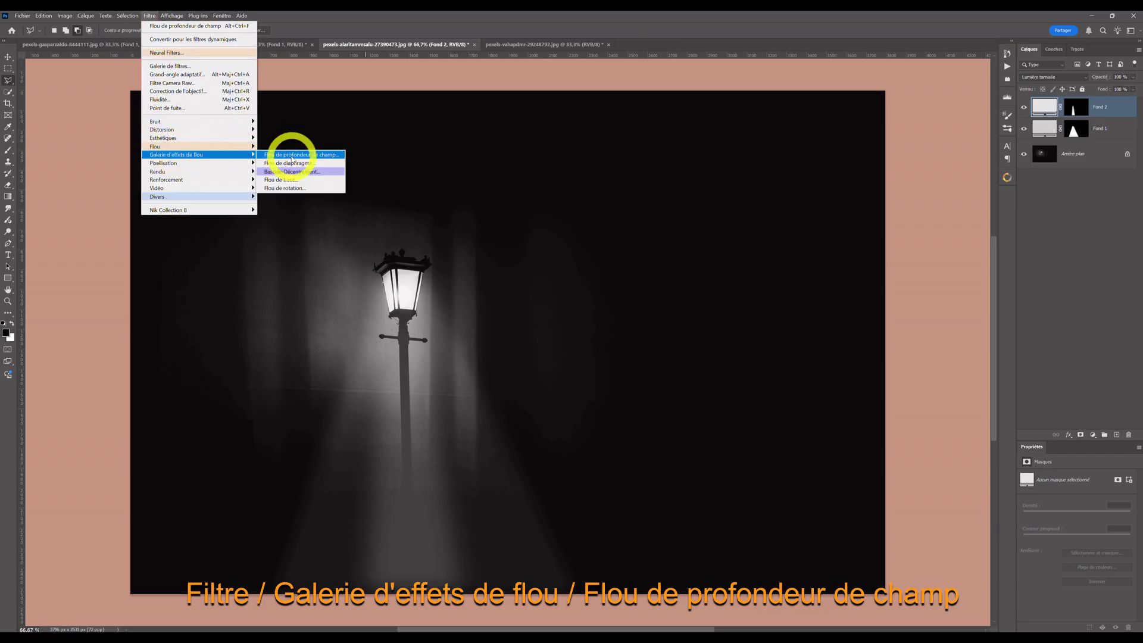
left_click(291, 157)
left_click(688, 247)
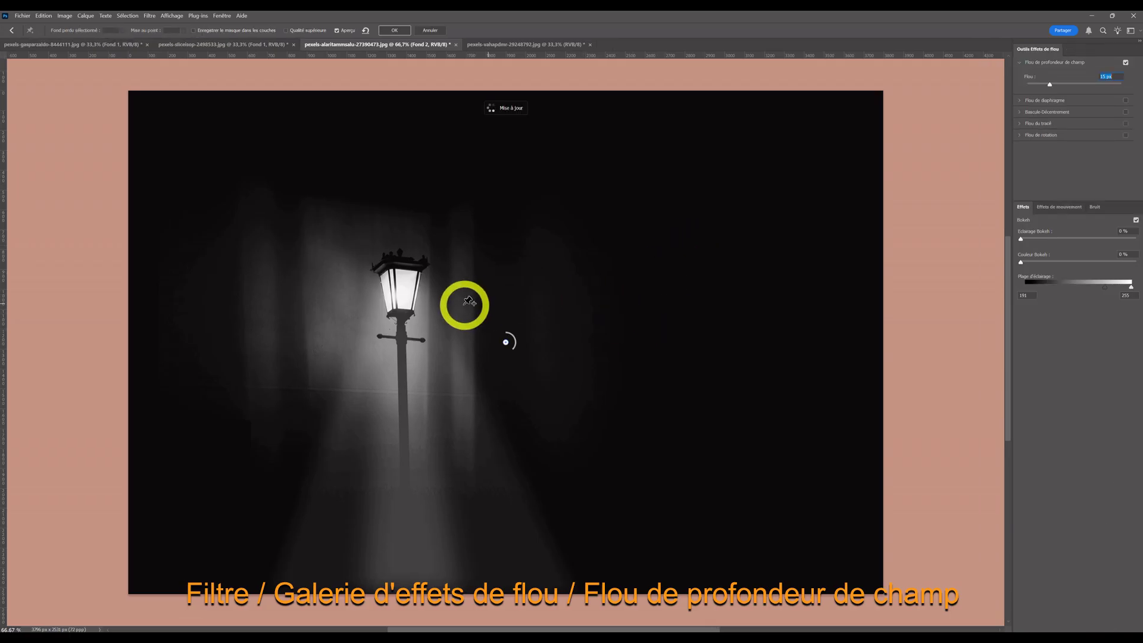
Step: Add a field blur pin just under the lantern and another with 200 px blur at the post's base, and apply the filter
left_click(404, 312)
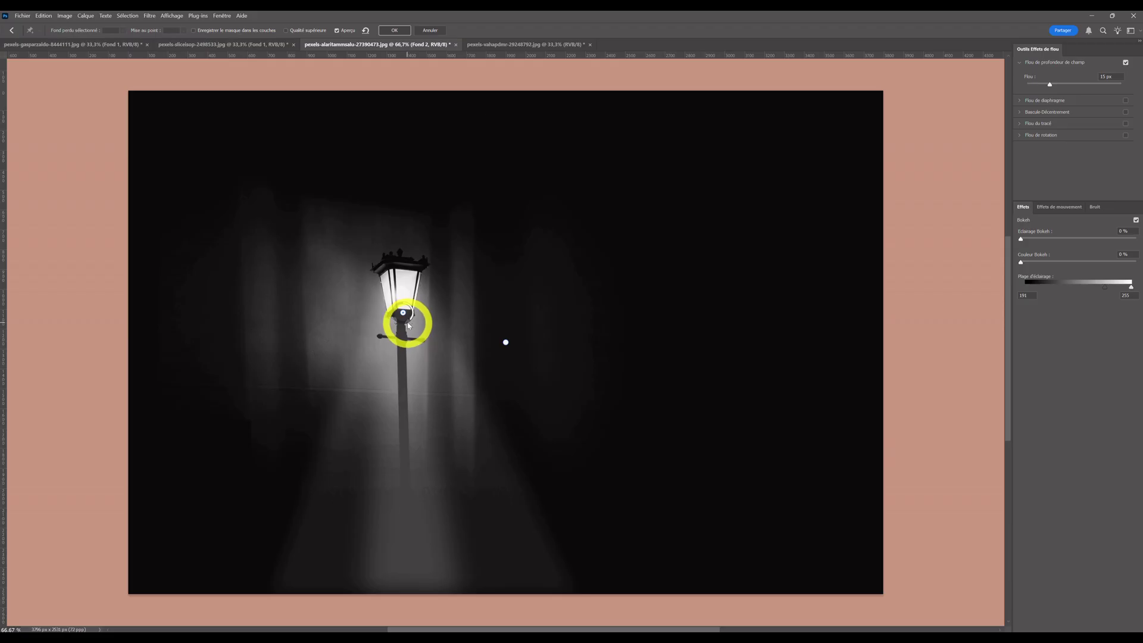
mouse_move(409, 325)
left_mouse_down()
mouse_move(389, 320)
mouse_move(397, 306)
left_mouse_up()
left_click(408, 581)
mouse_move(412, 578)
left_mouse_down()
mouse_move(411, 594)
mouse_move(401, 579)
left_mouse_up()
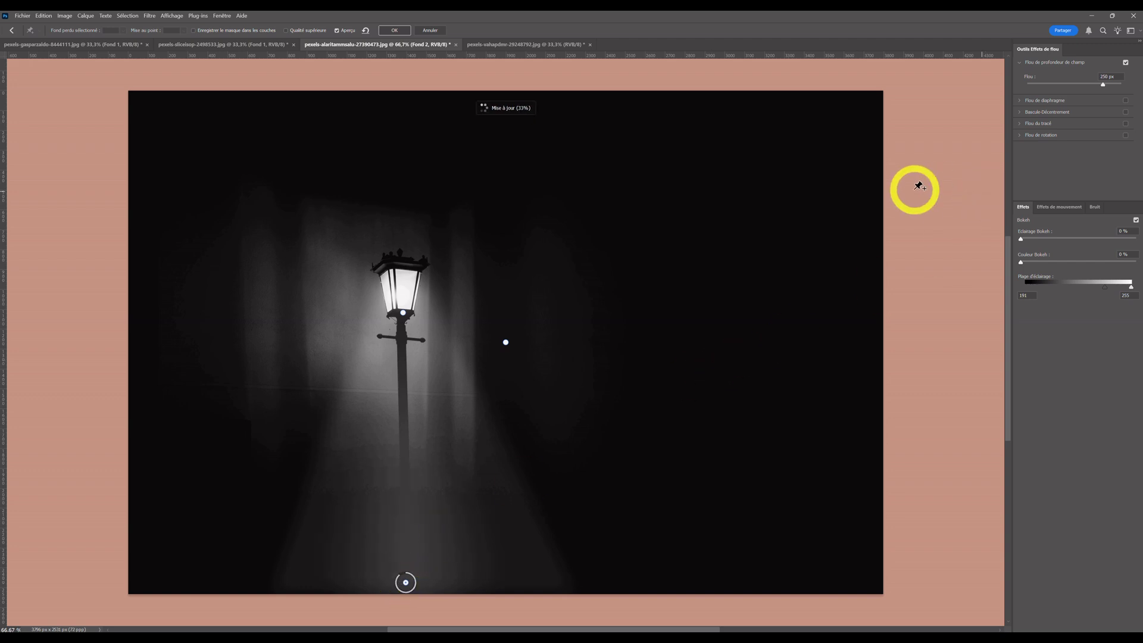
key("Return")
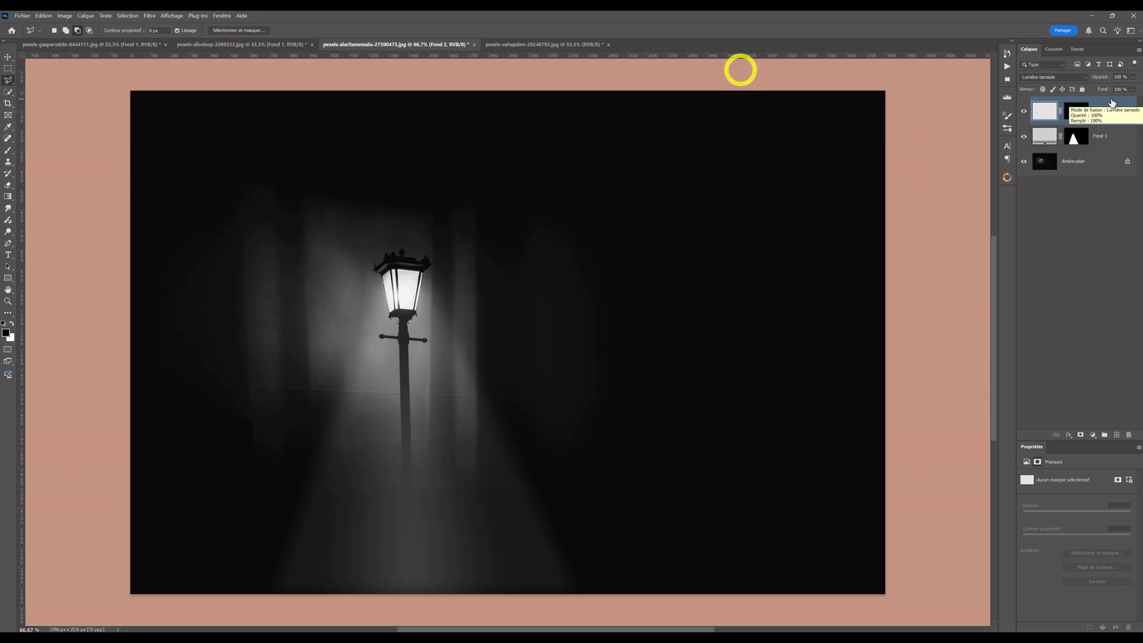
Step: Group the two light cone layers and toggle the group's visibility to compare the photo with and without the beam
left_click(1121, 135, "ctrl")
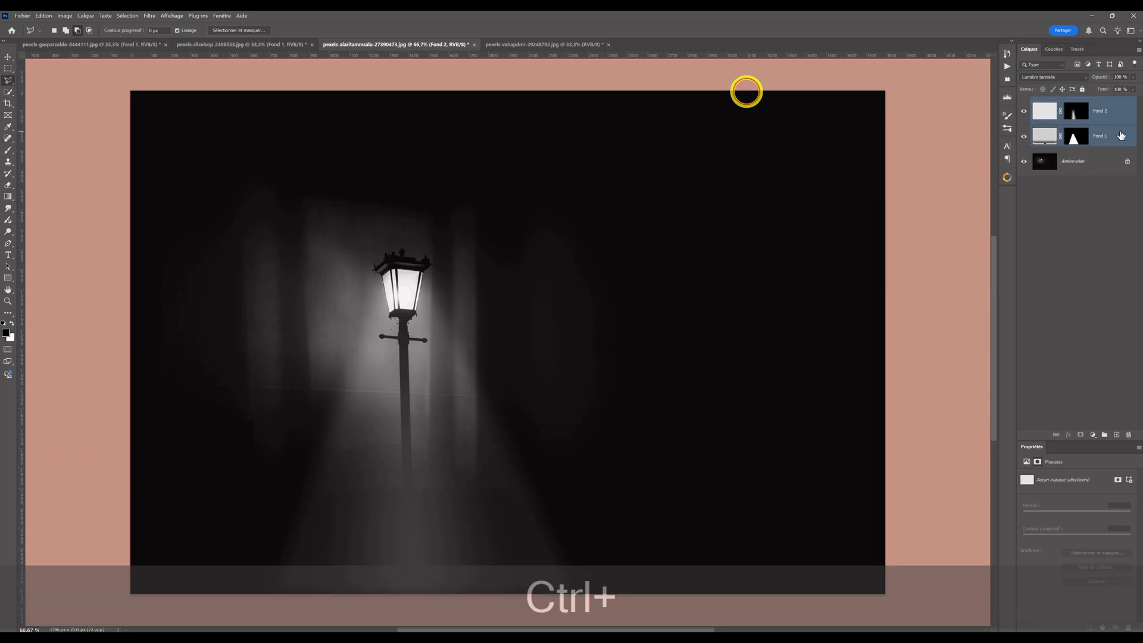
left_click(1104, 436)
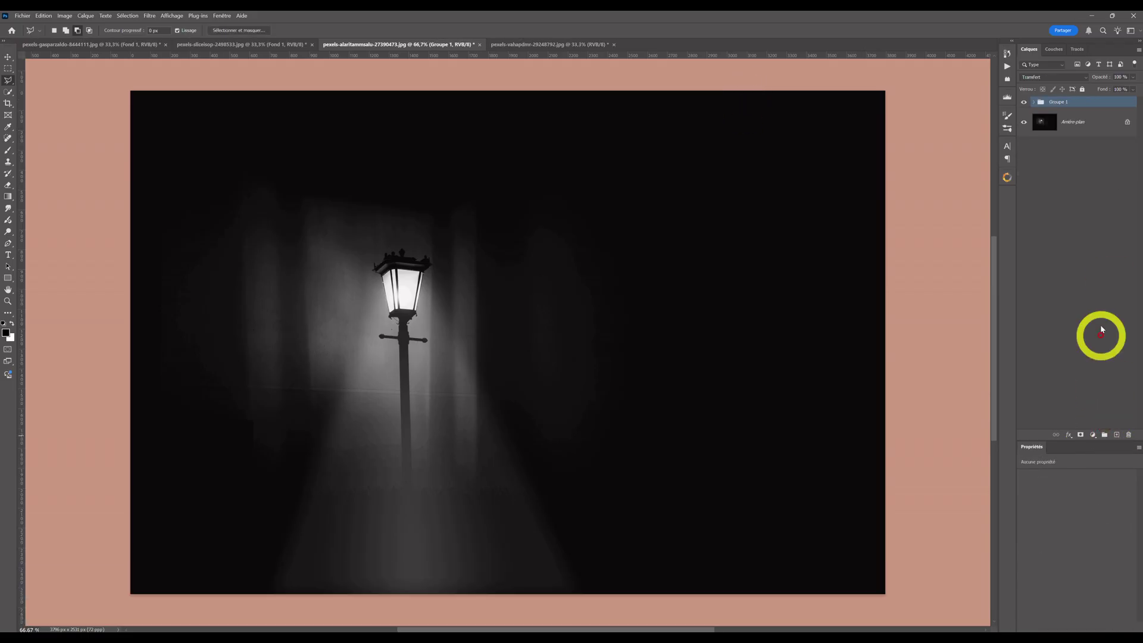
left_click(1024, 104)
left_click(1024, 105)
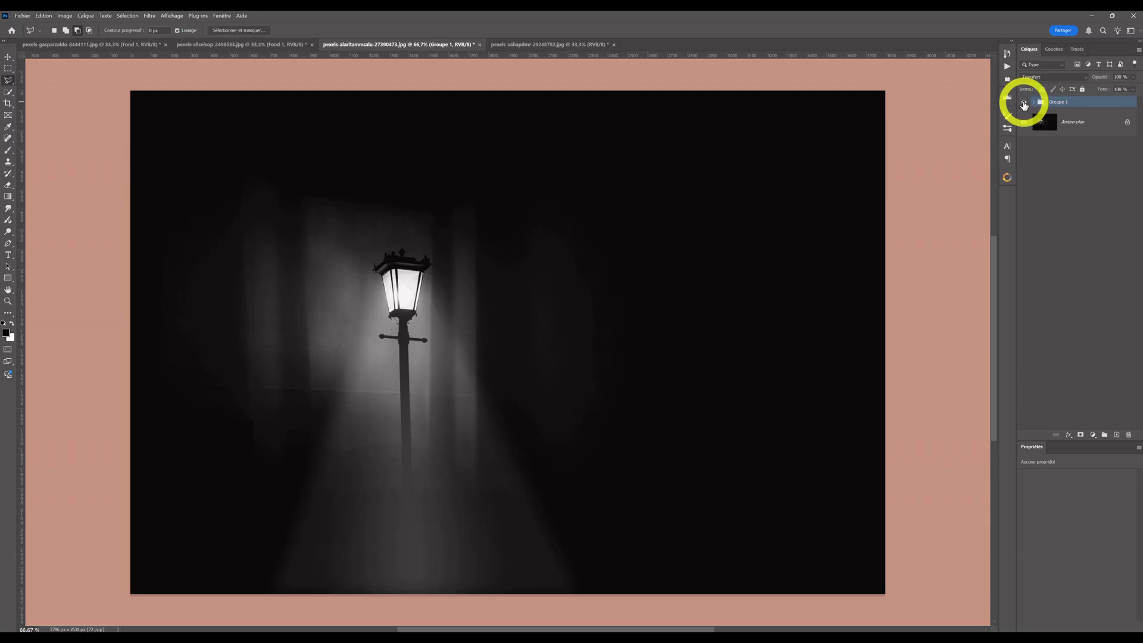
left_click(1024, 104)
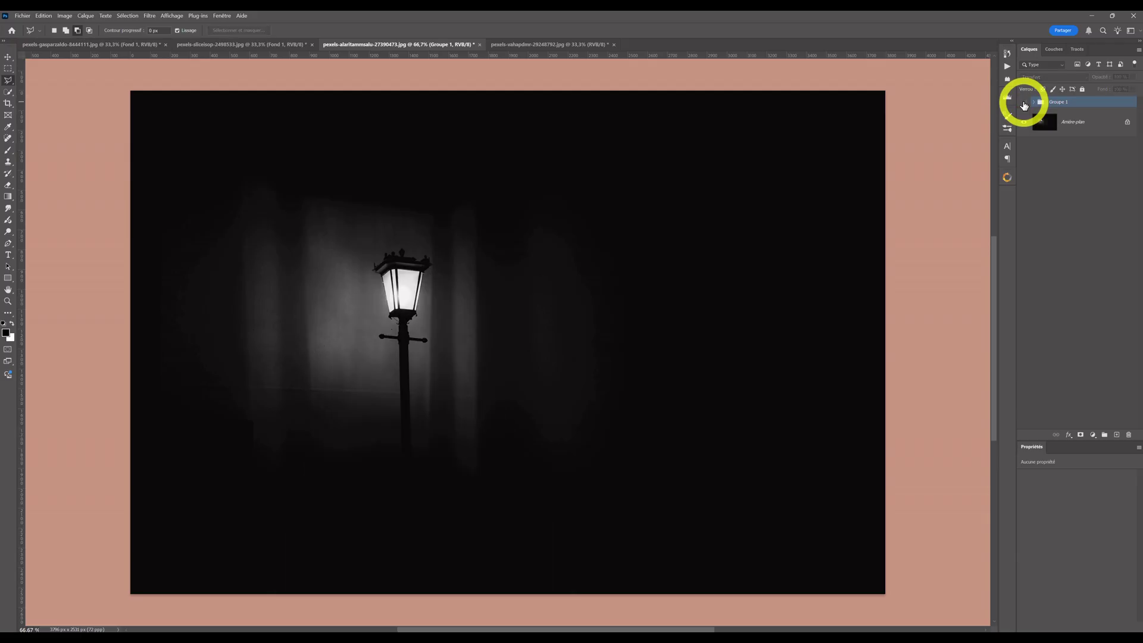
left_click(1024, 105)
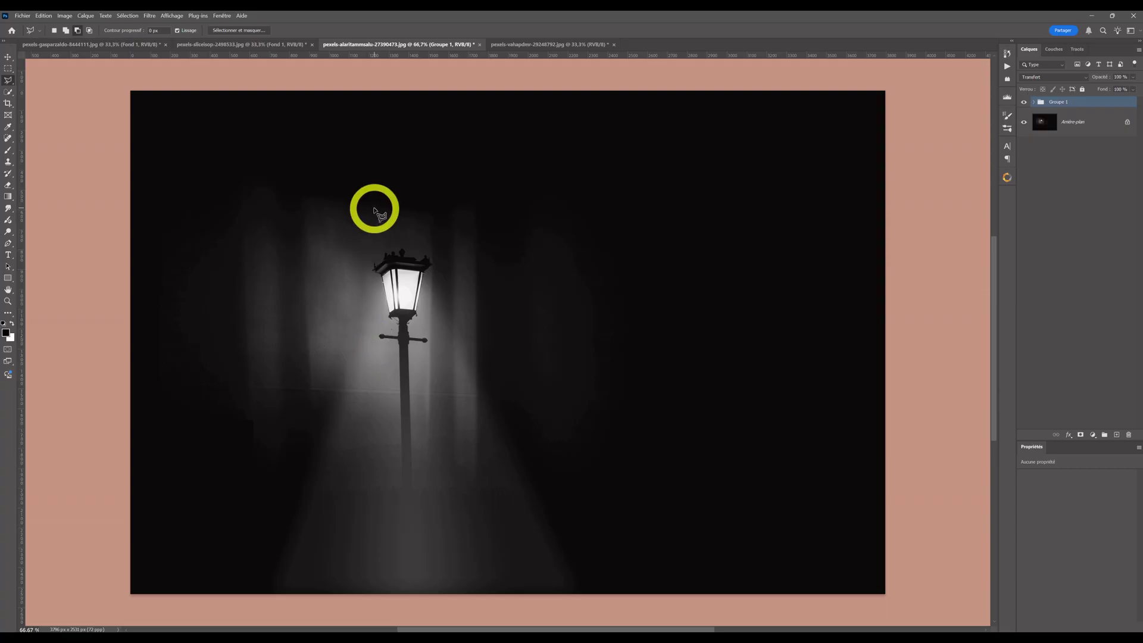
Step: In the photo of the three-lamp post, make a cone-shaped polygonal lasso selection from the highest lamp down to the photo's lower edge
left_click(555, 45)
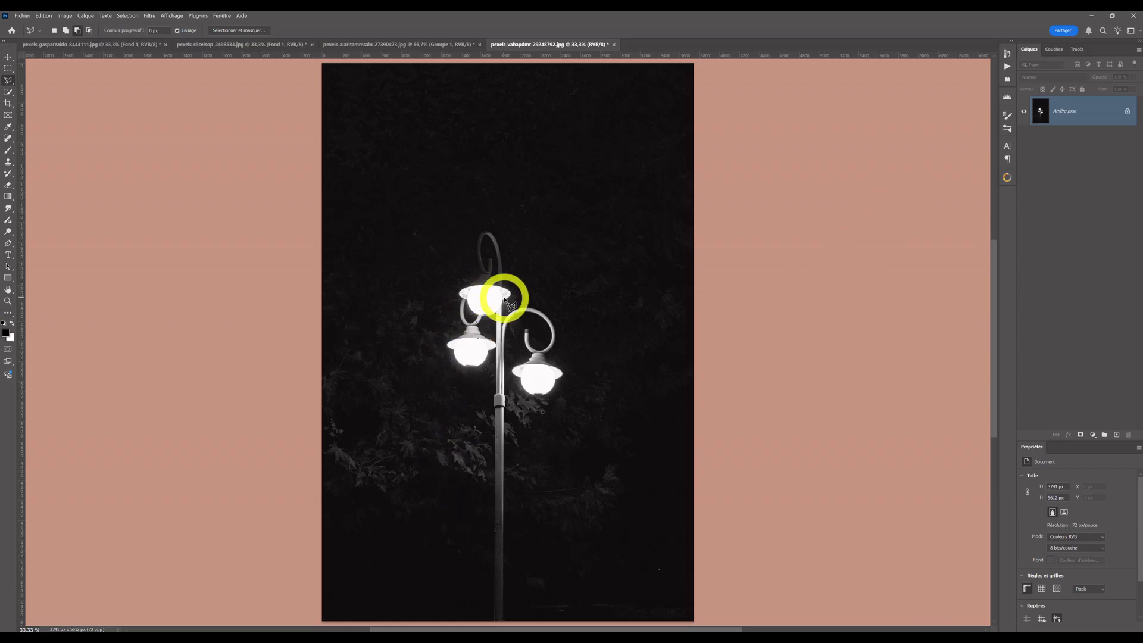
left_click(502, 297)
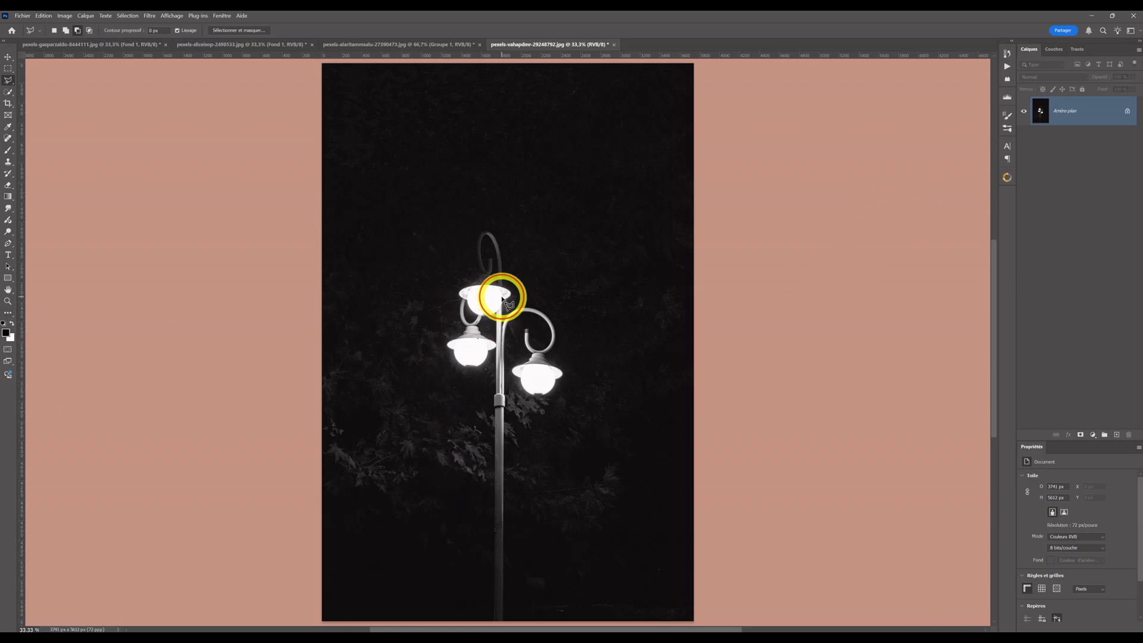
left_click(468, 301)
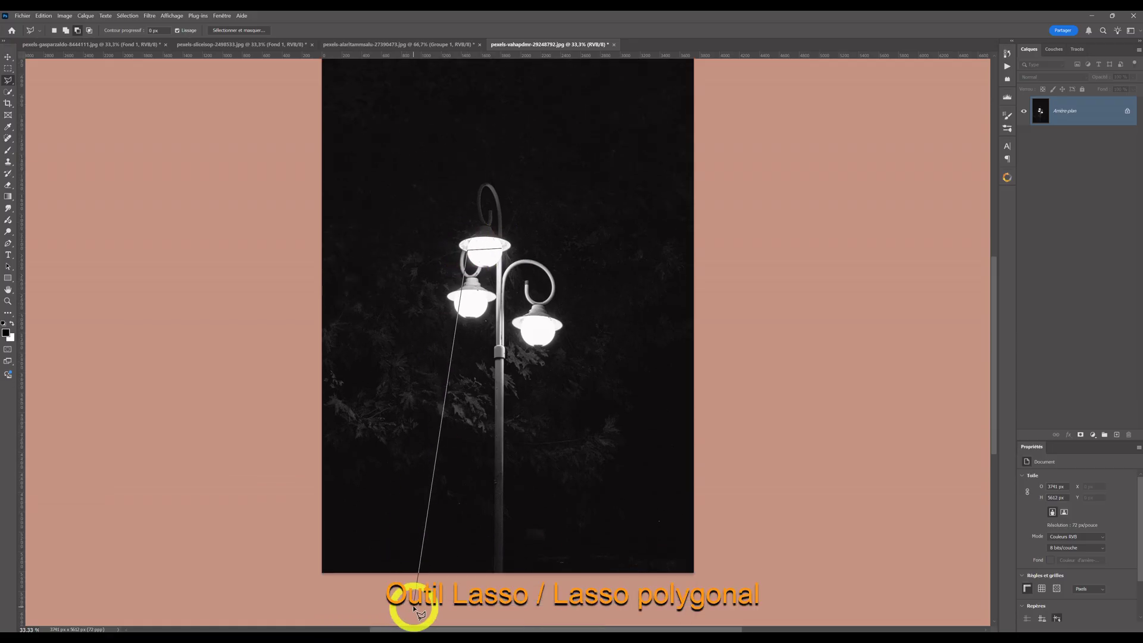
left_click(548, 574)
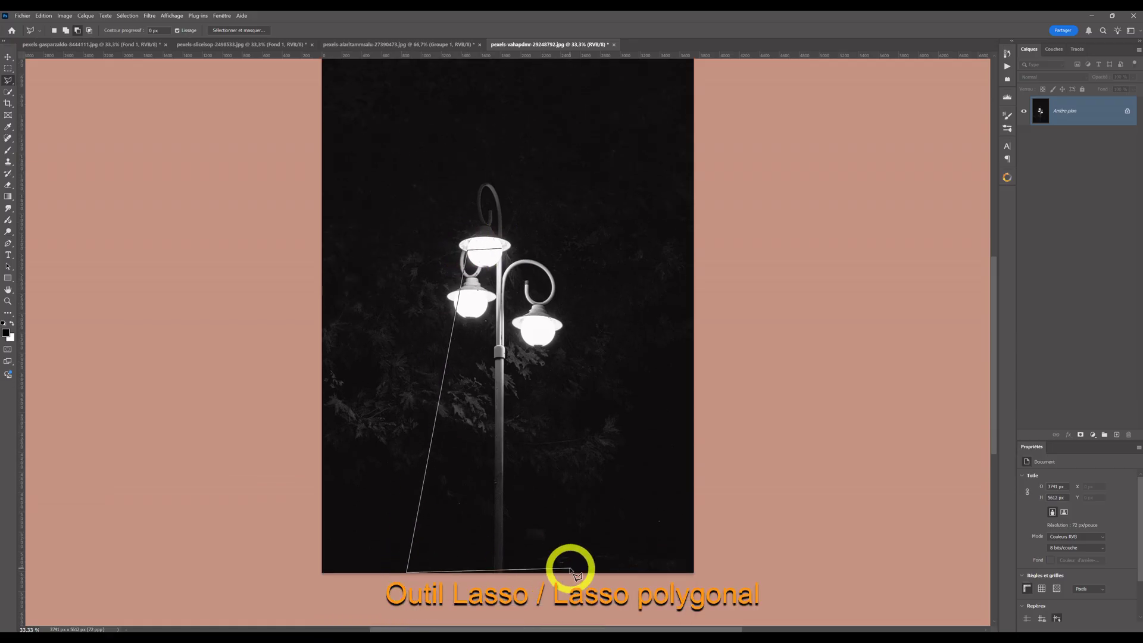
left_click(574, 572)
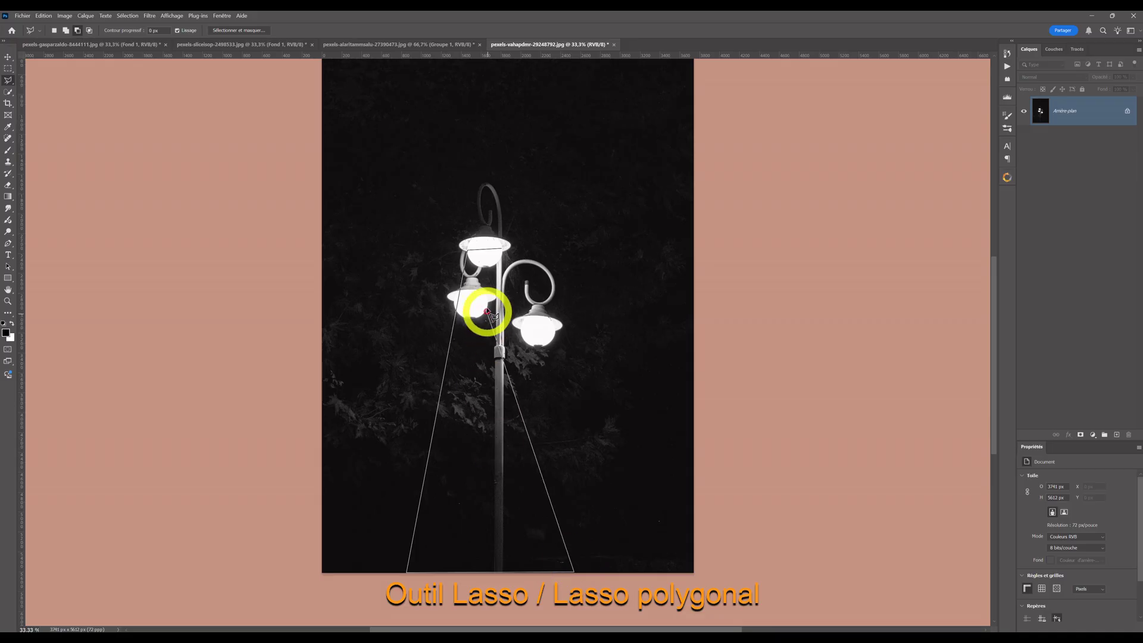
left_click(503, 251)
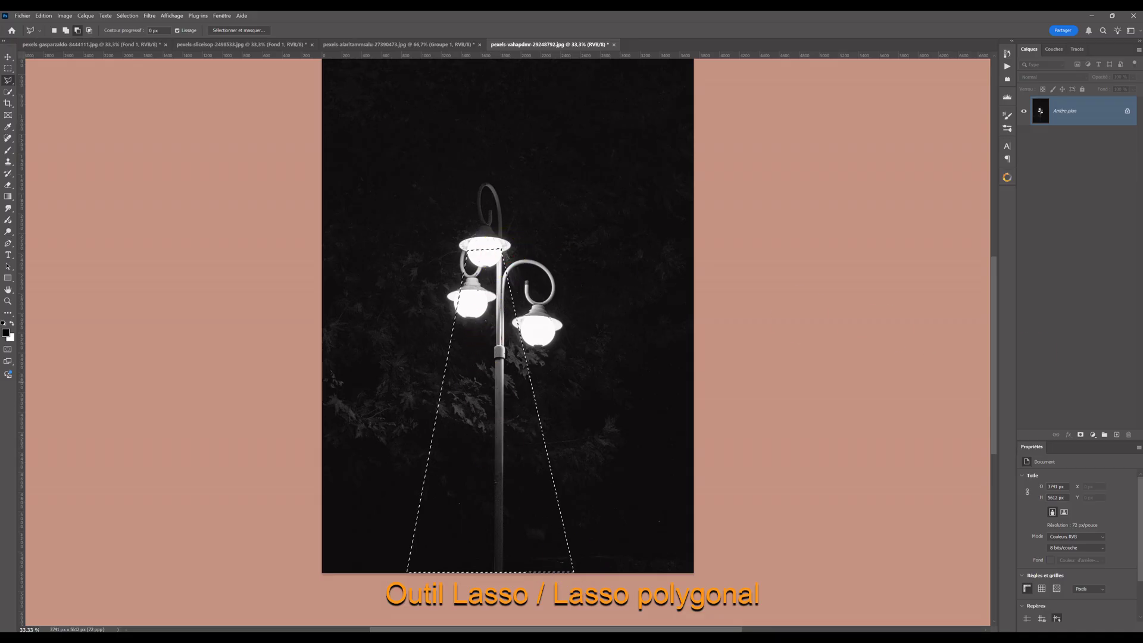
Step: Fill the cone selection with a Couleur unie layer in near-white fefefe, sampled from the highest lamp
left_click(1093, 435)
left_click(1093, 446)
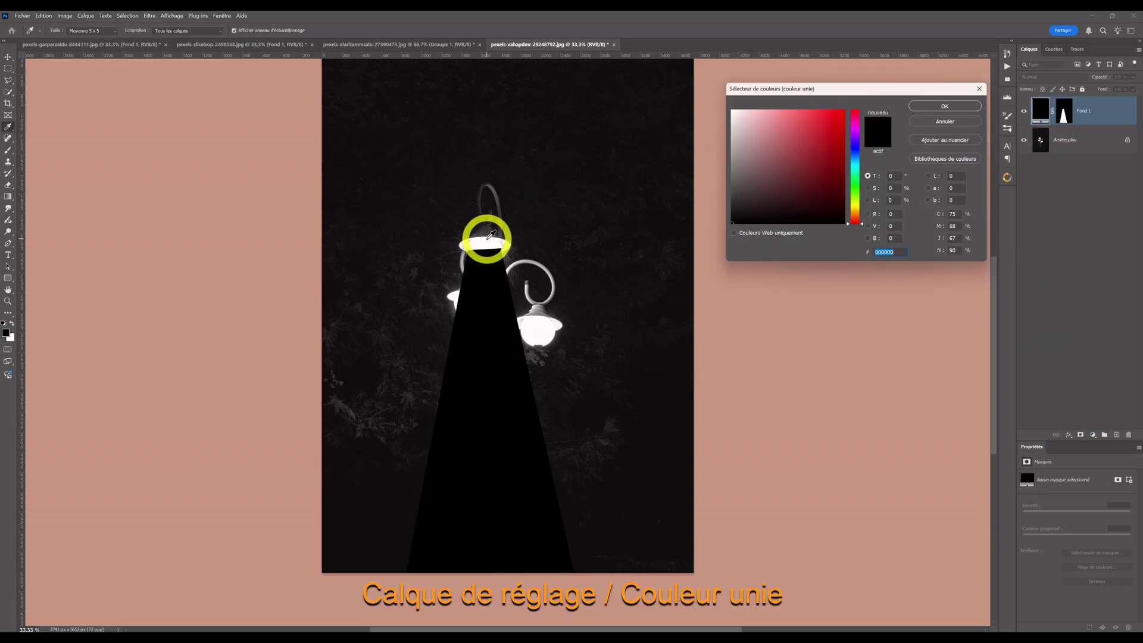
left_click(489, 242)
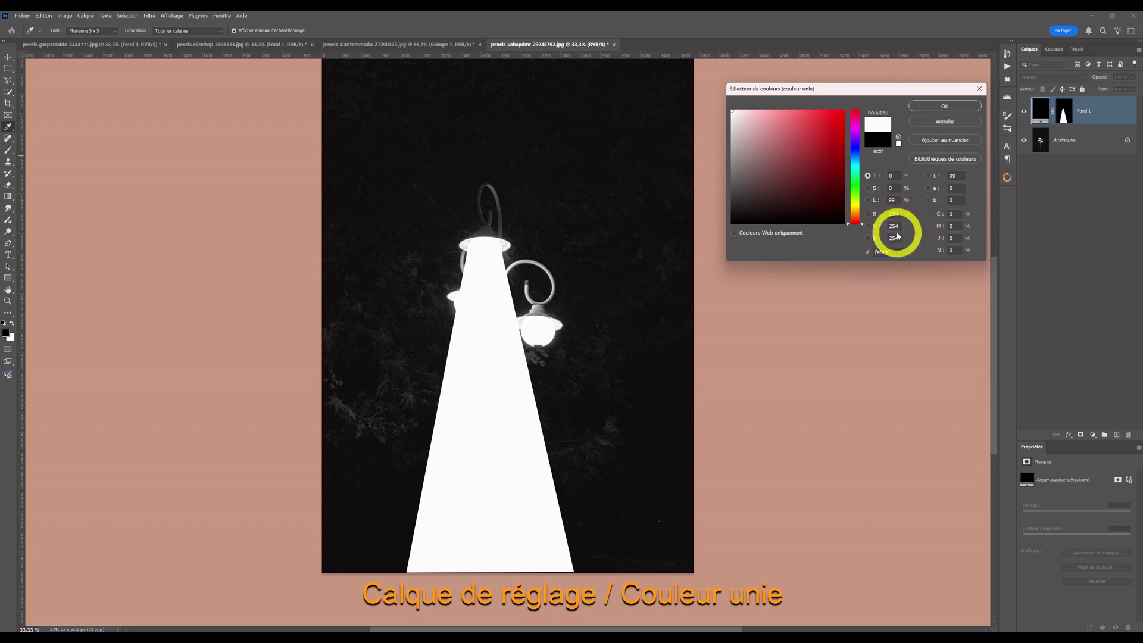
left_click(942, 107)
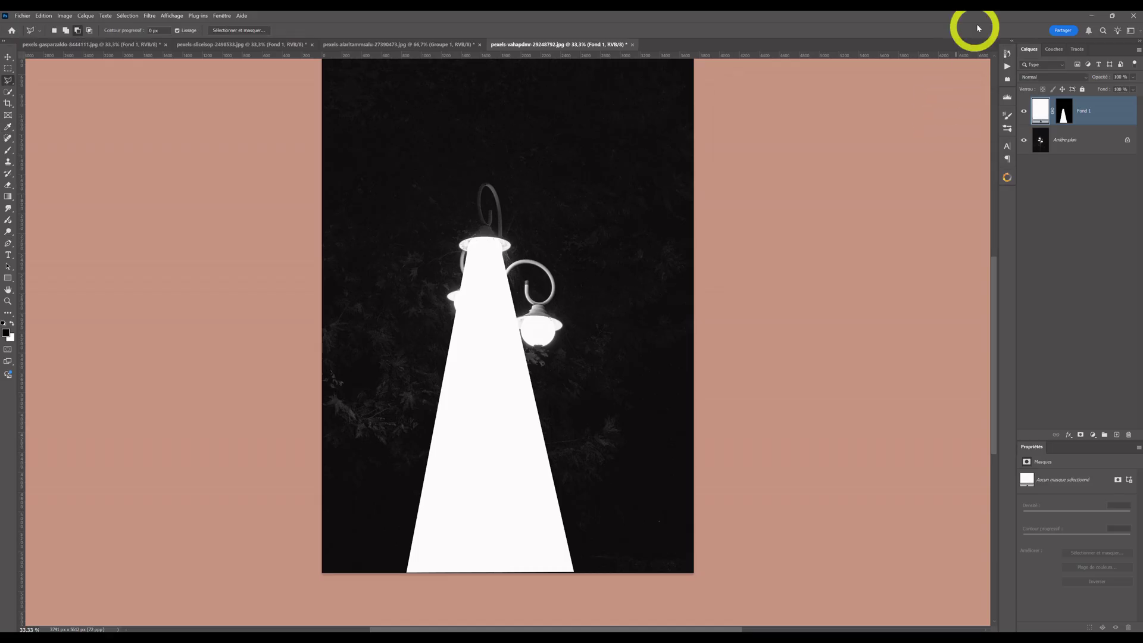
Step: Set the cone fill layer's blend mode to Lumière tamisée and feather its mask by 75.5 px
left_click(1088, 78)
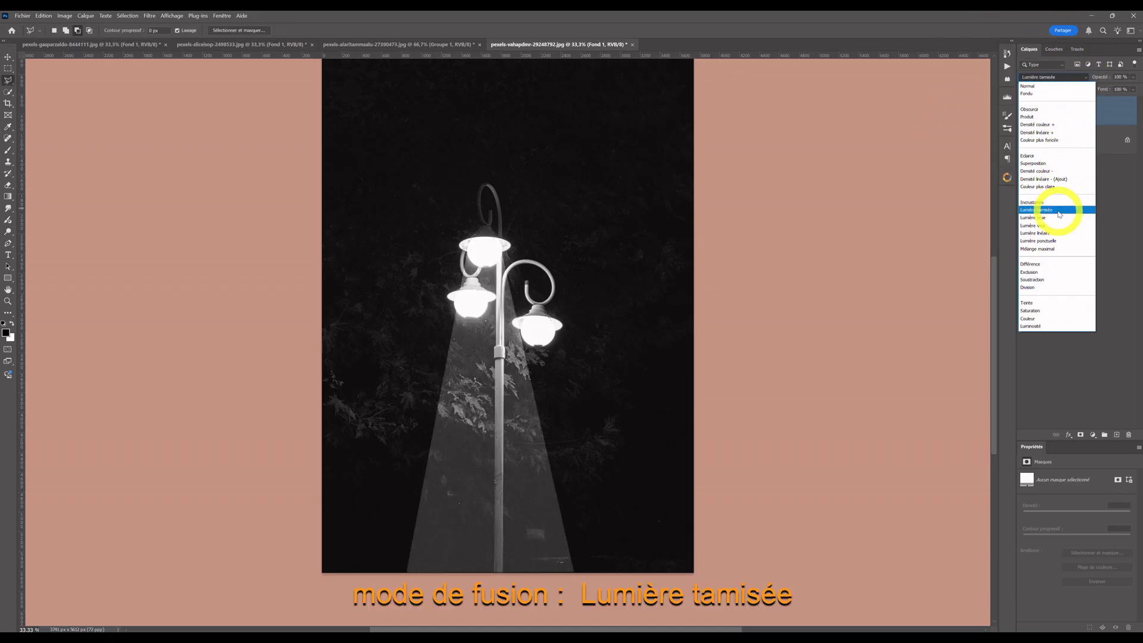
left_click(1058, 213)
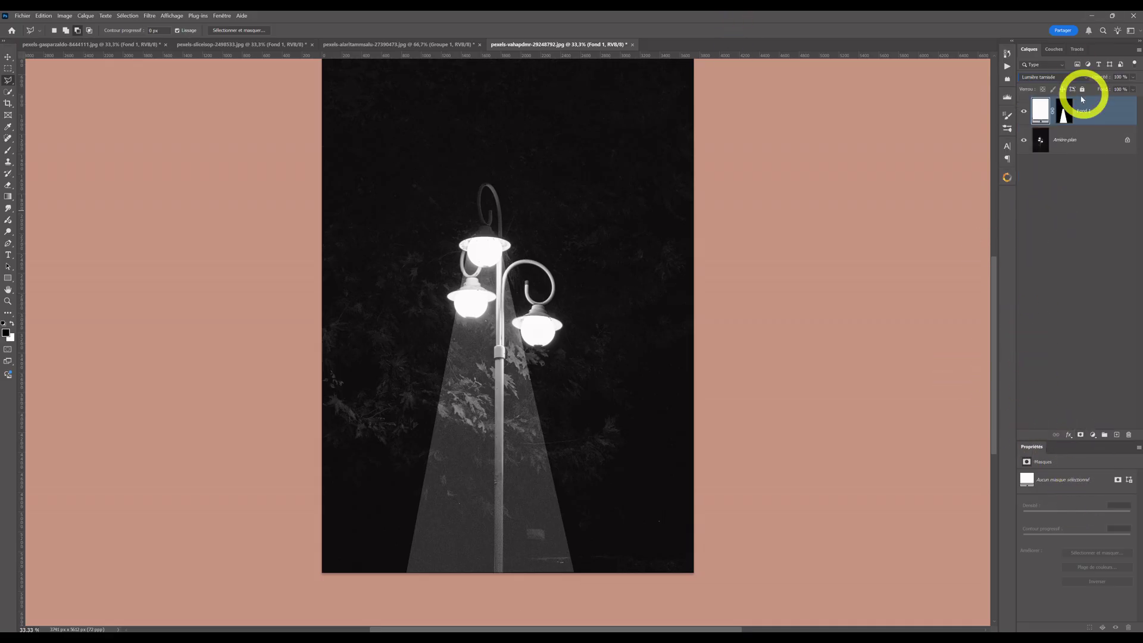
left_click(1067, 110)
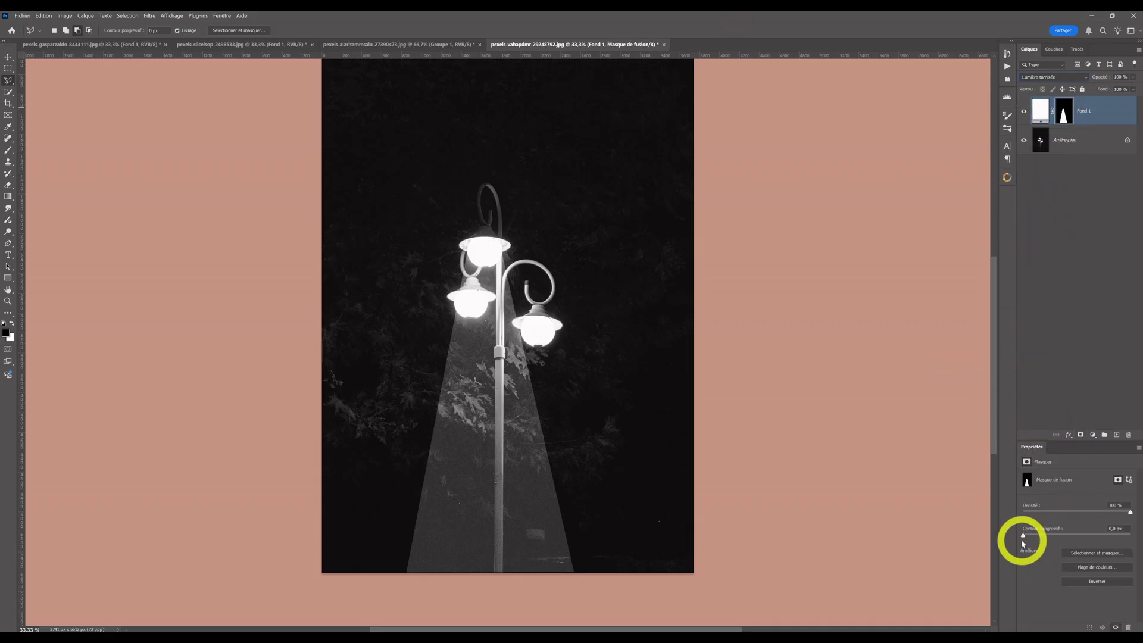
left_click_drag(1022, 536, 1097, 539)
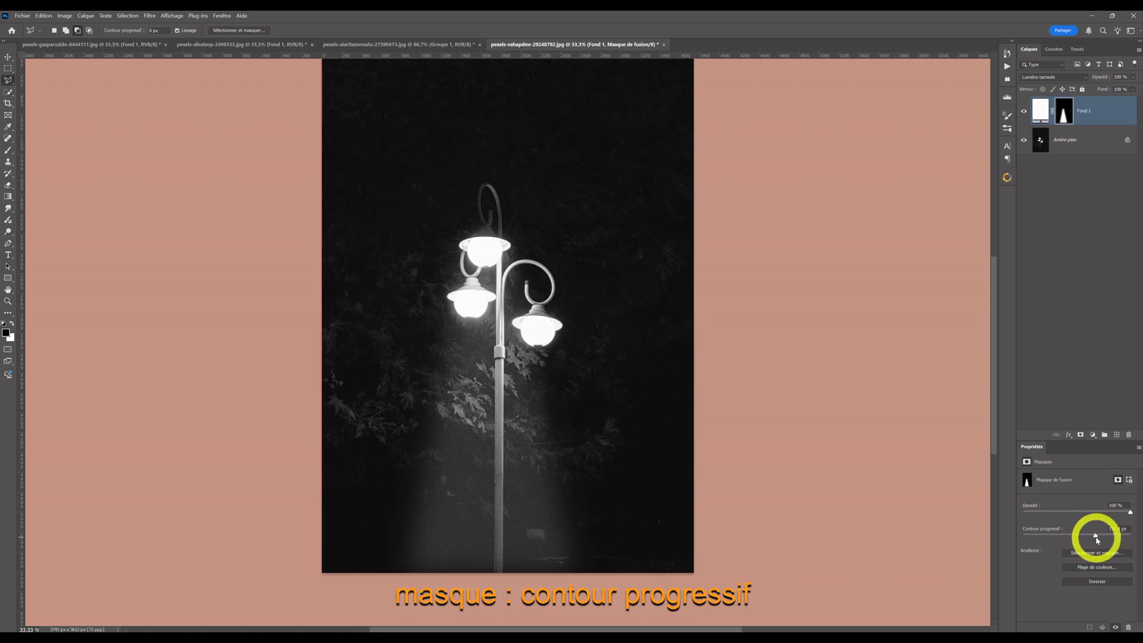
left_click_drag(1093, 542, 1089, 543)
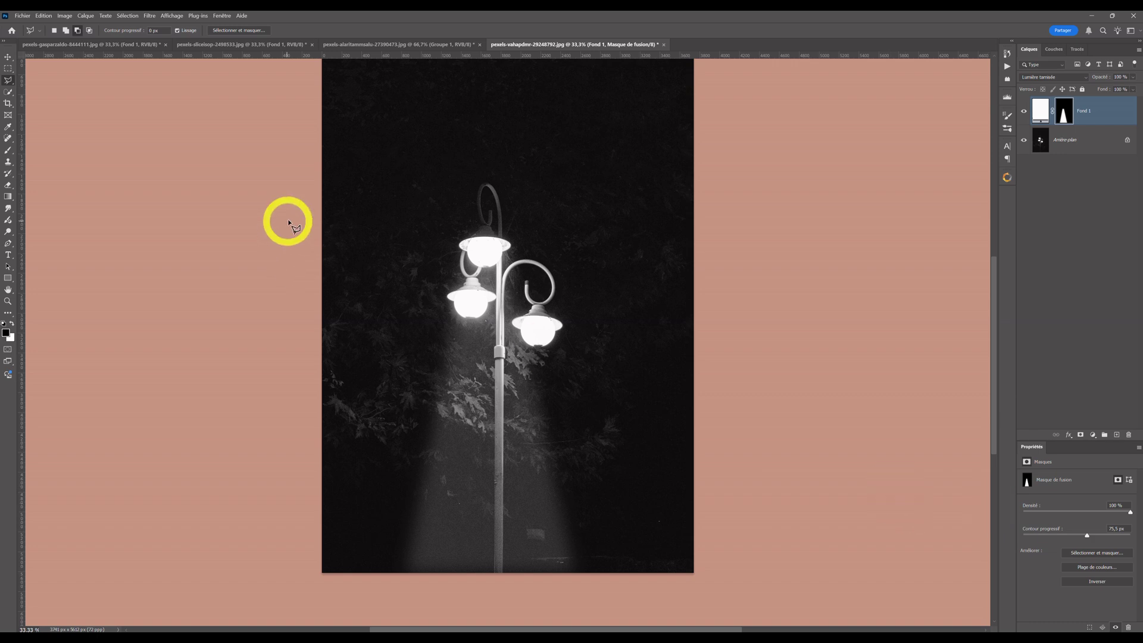
Step: Rasterize the fill of the cone under the highest lamp and open it in the Flou de profondeur de champ filter
left_click(1041, 124)
left_click(150, 16)
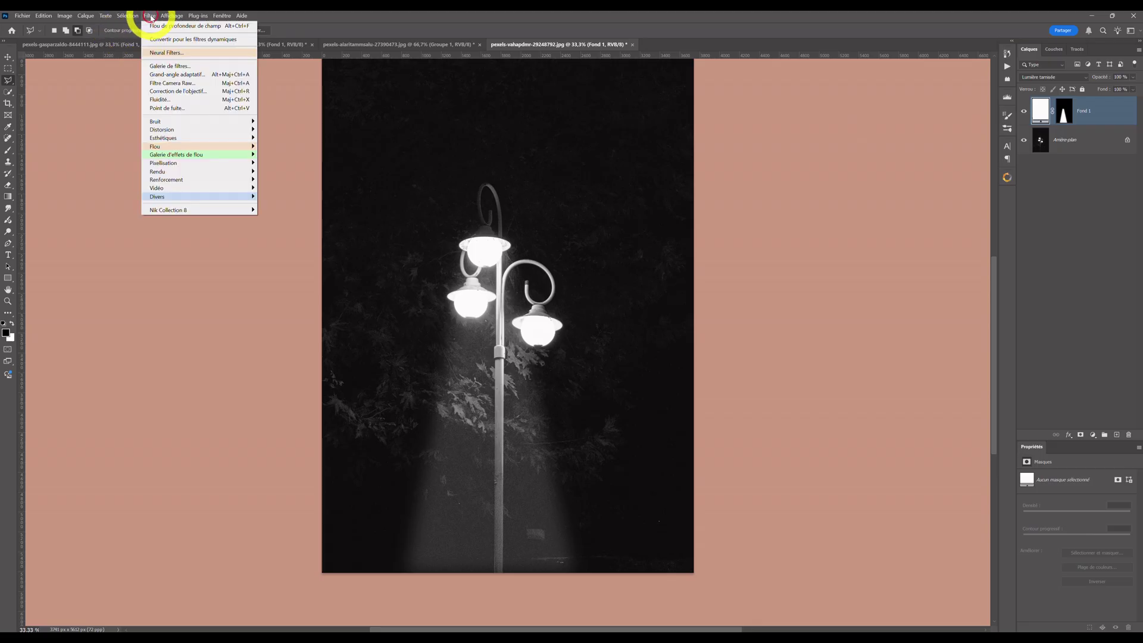
mouse_move(179, 154)
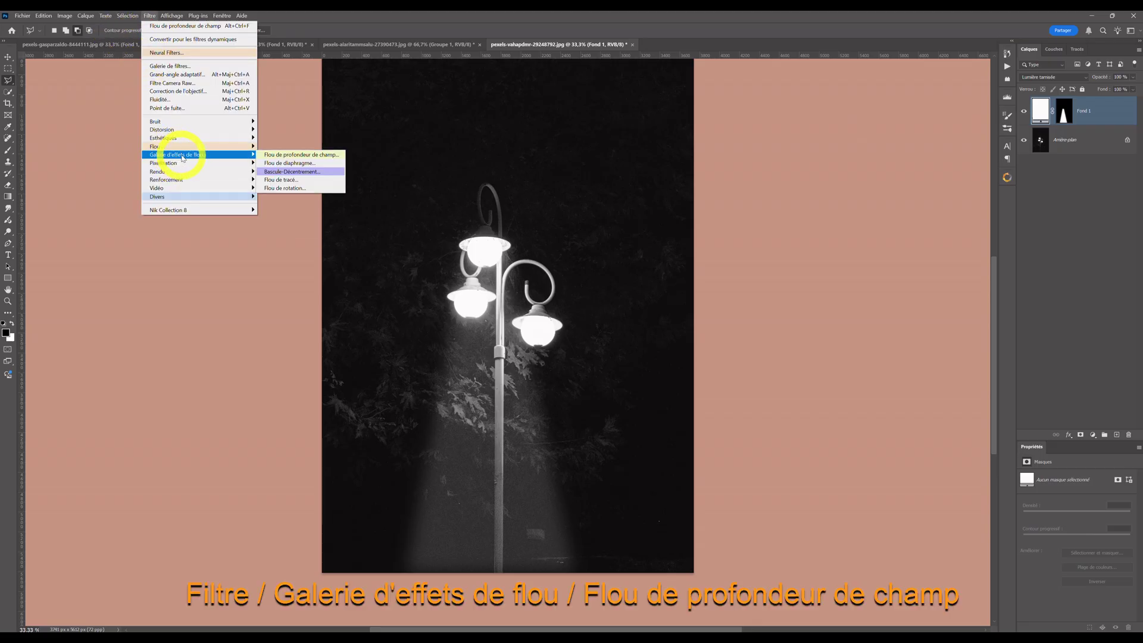
left_click(278, 156)
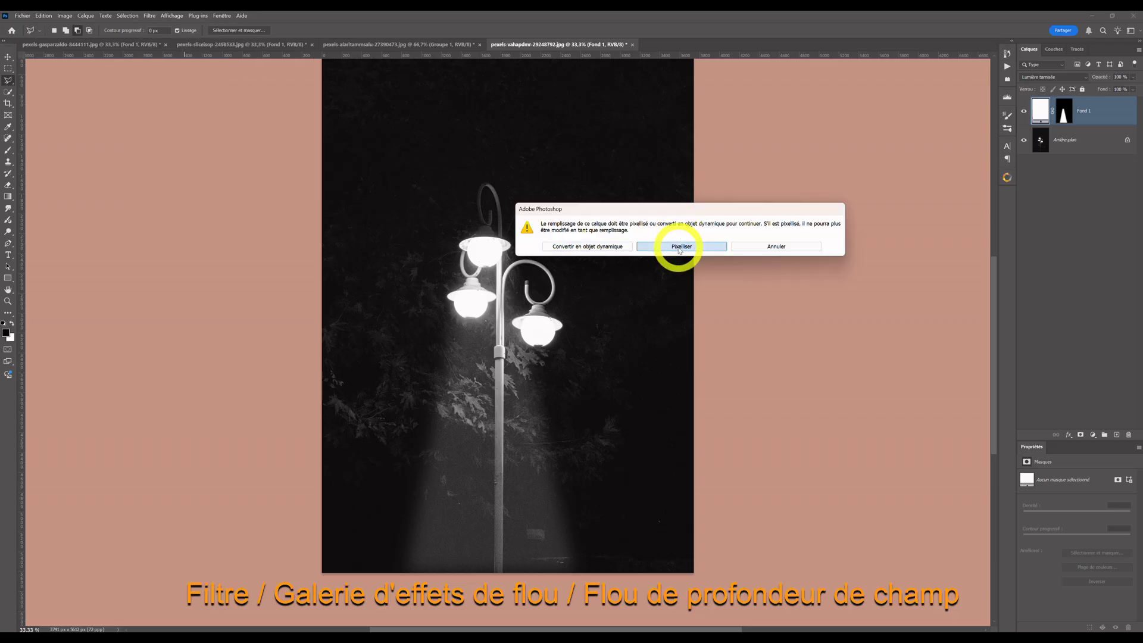
left_click(675, 246)
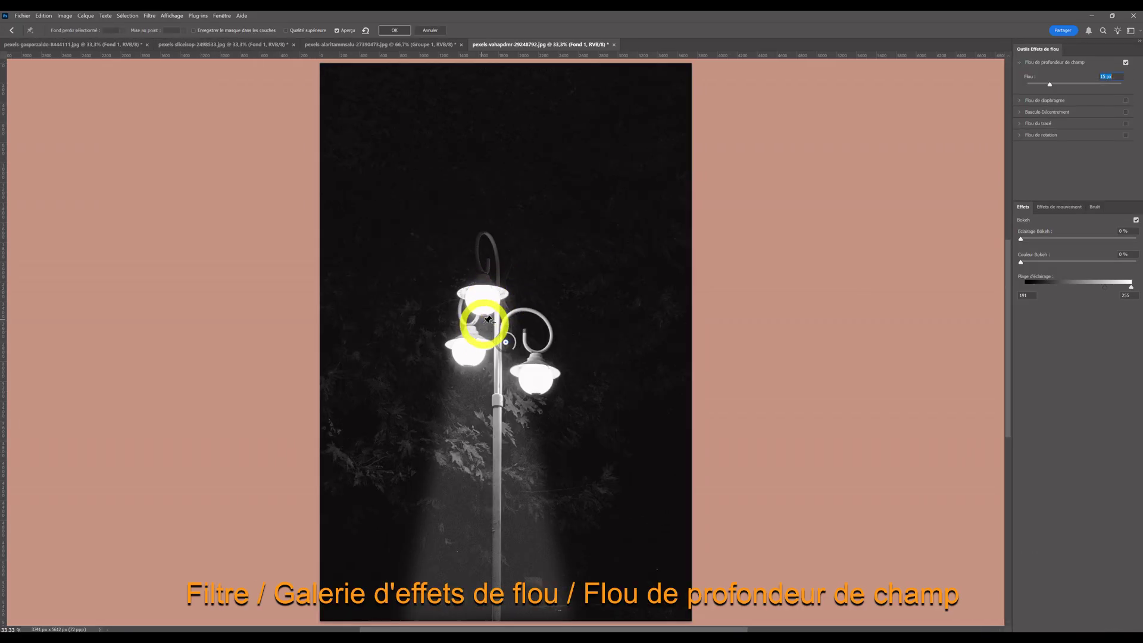
Step: Place strong blur pins just below the highest lamp and at the post's base, the base pin at about 328 px, and apply the field blur
left_click(488, 320)
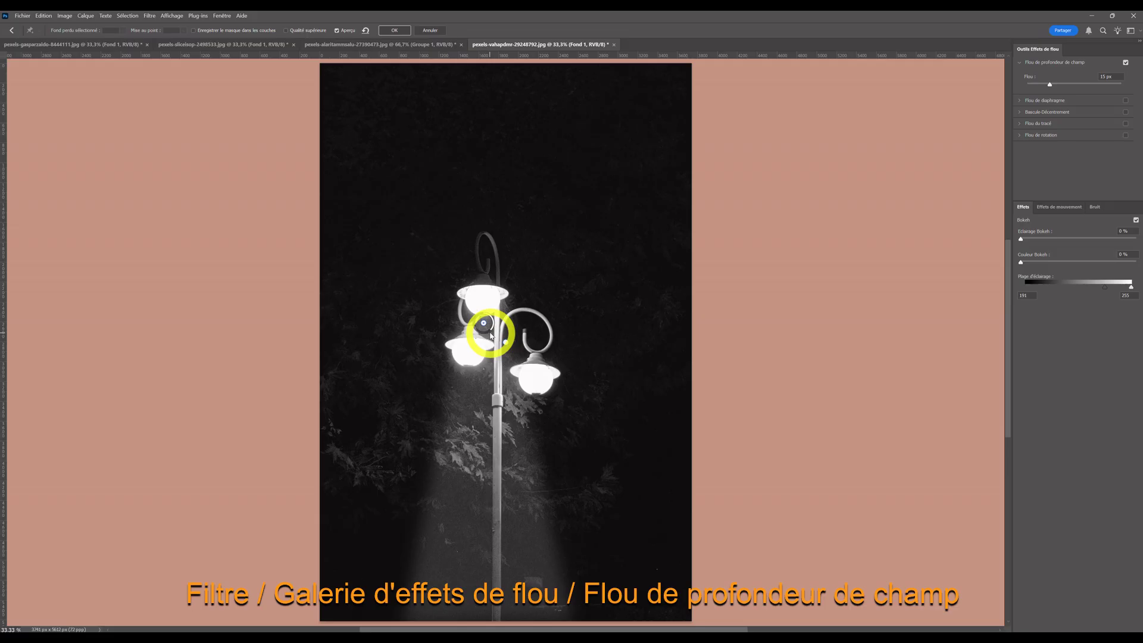
left_click_drag(491, 335, 474, 335)
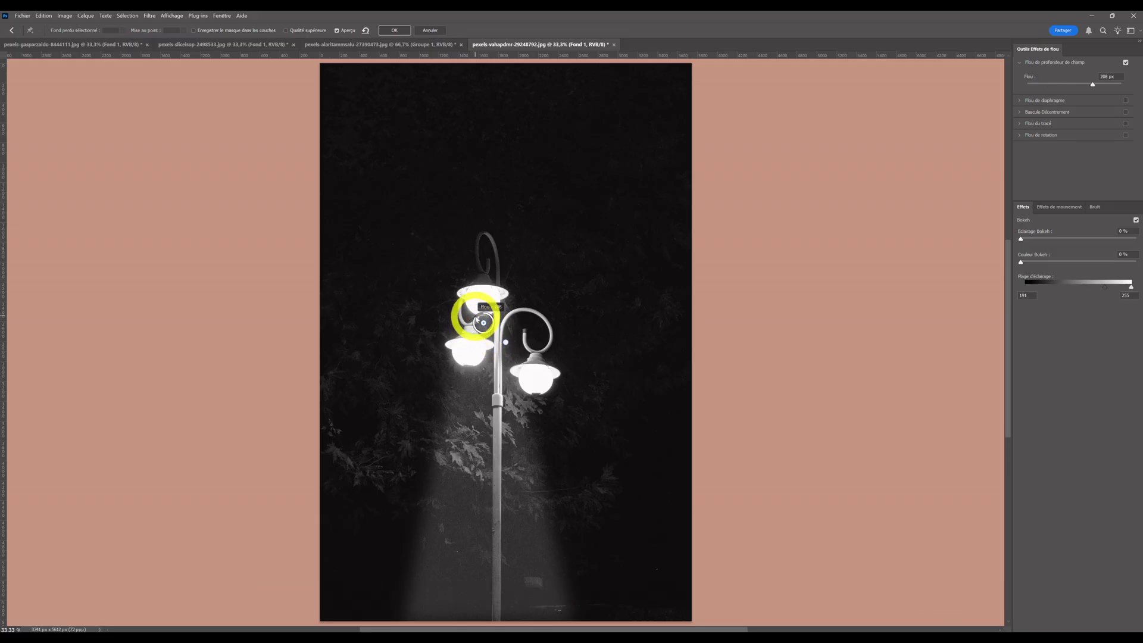
left_click(493, 609)
left_click_drag(500, 617, 492, 607)
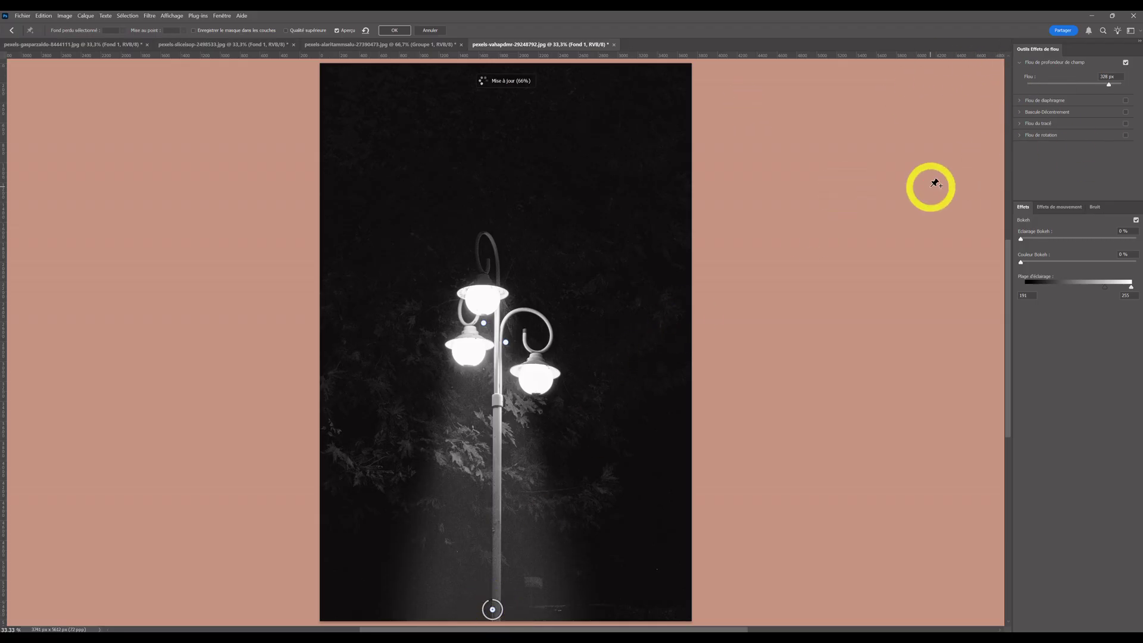
key("Return")
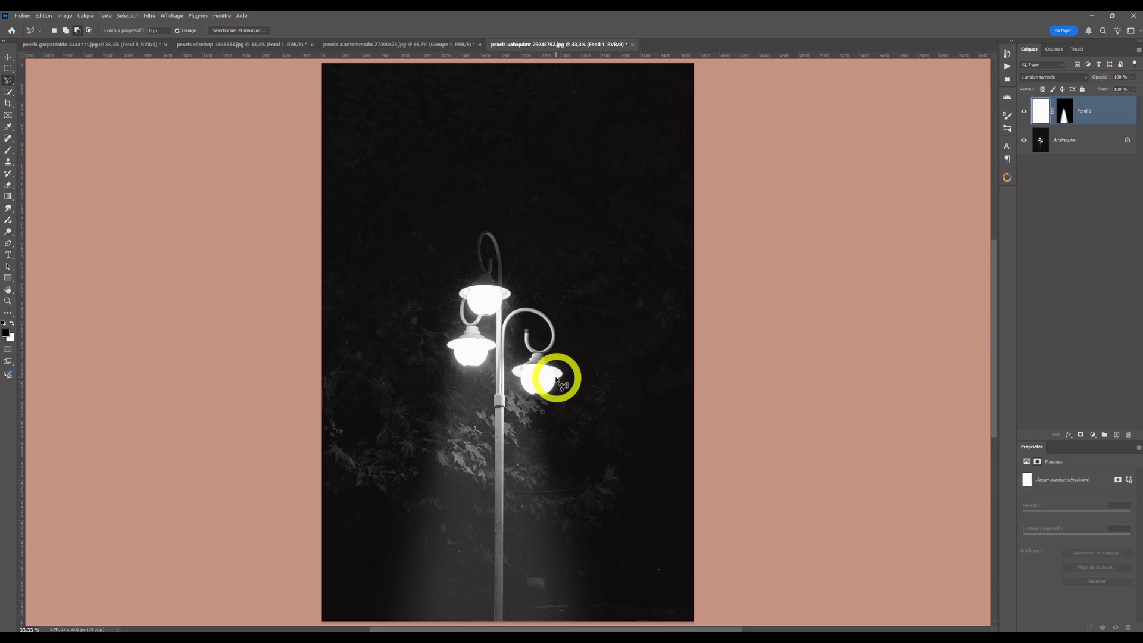
Step: Make a cone-shaped polygonal lasso selection from the right-hand lamp down to the photo's lower edge
left_click(555, 379)
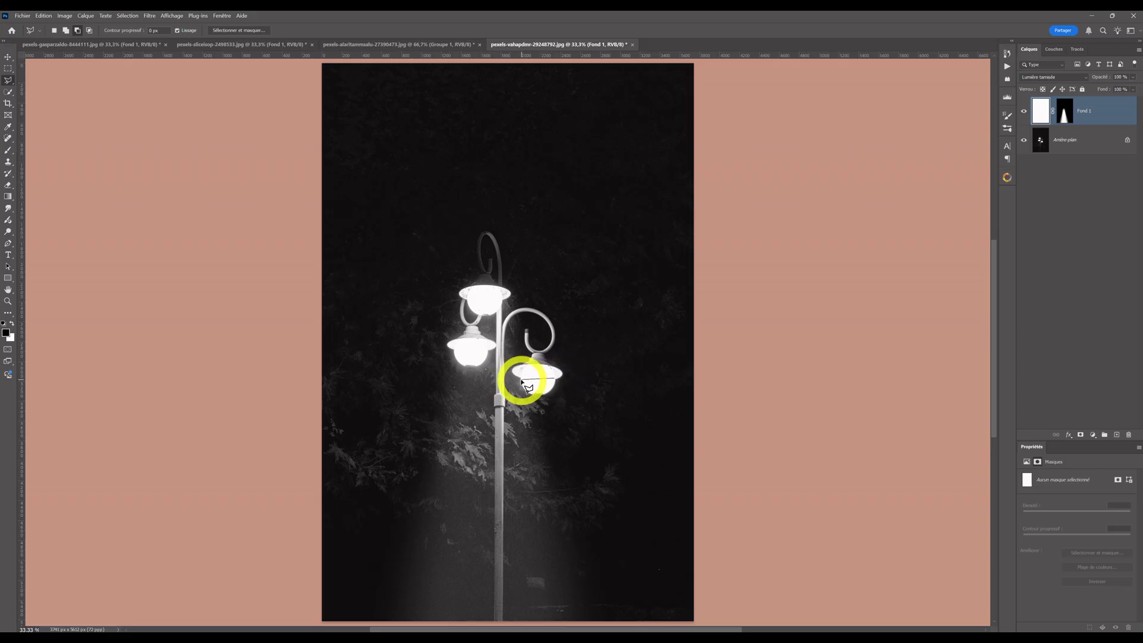
left_click(518, 380)
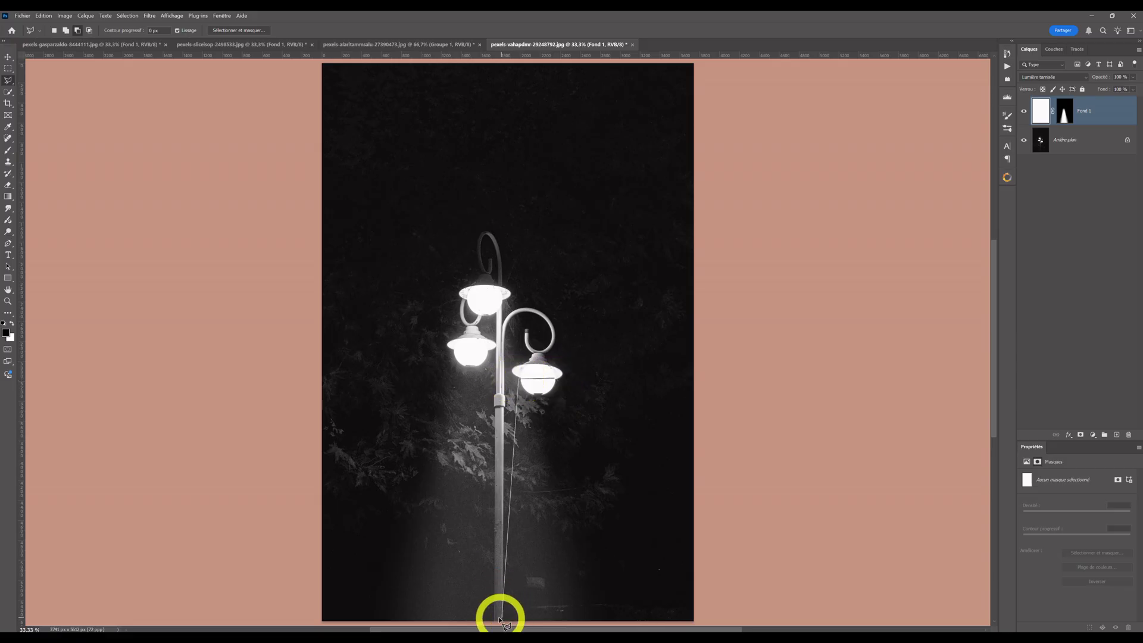
left_click(497, 623)
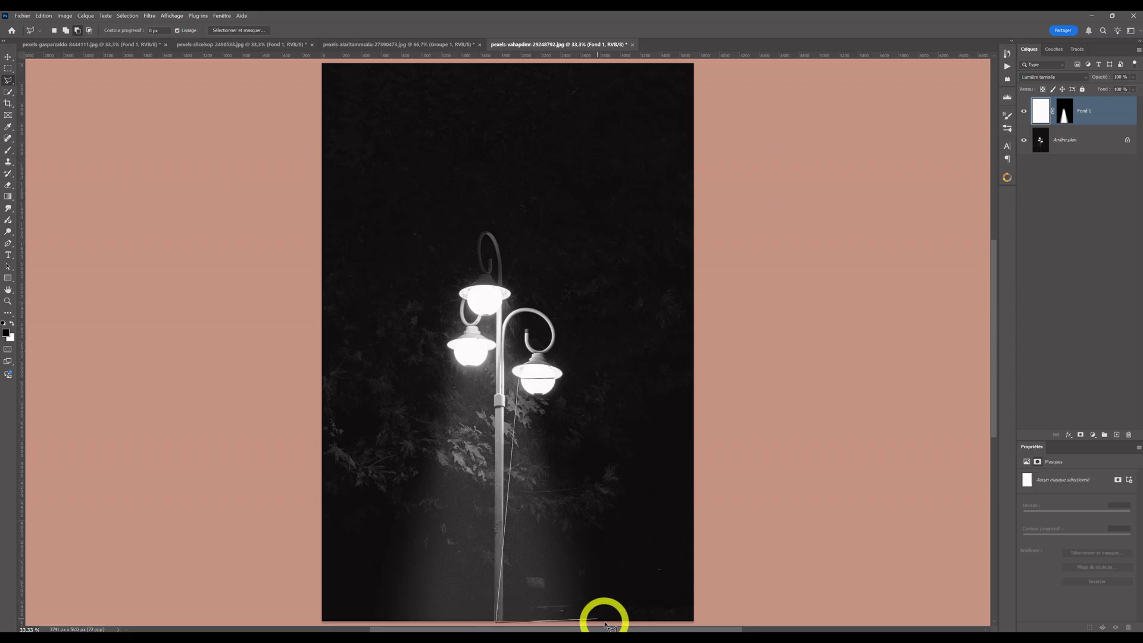
left_click(622, 622)
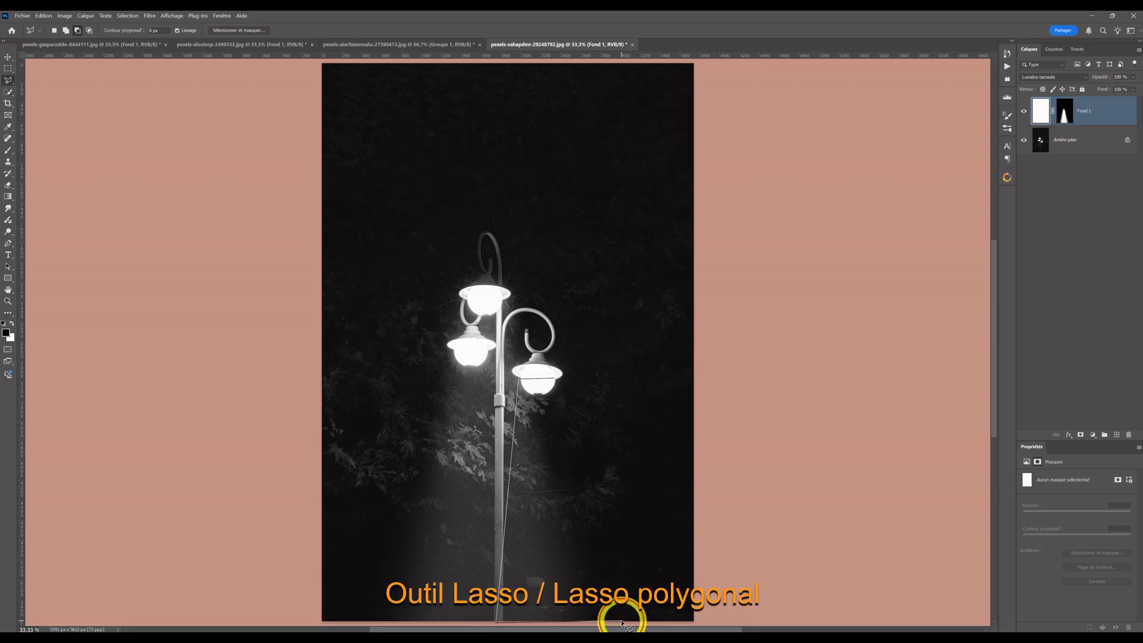
left_click(558, 381)
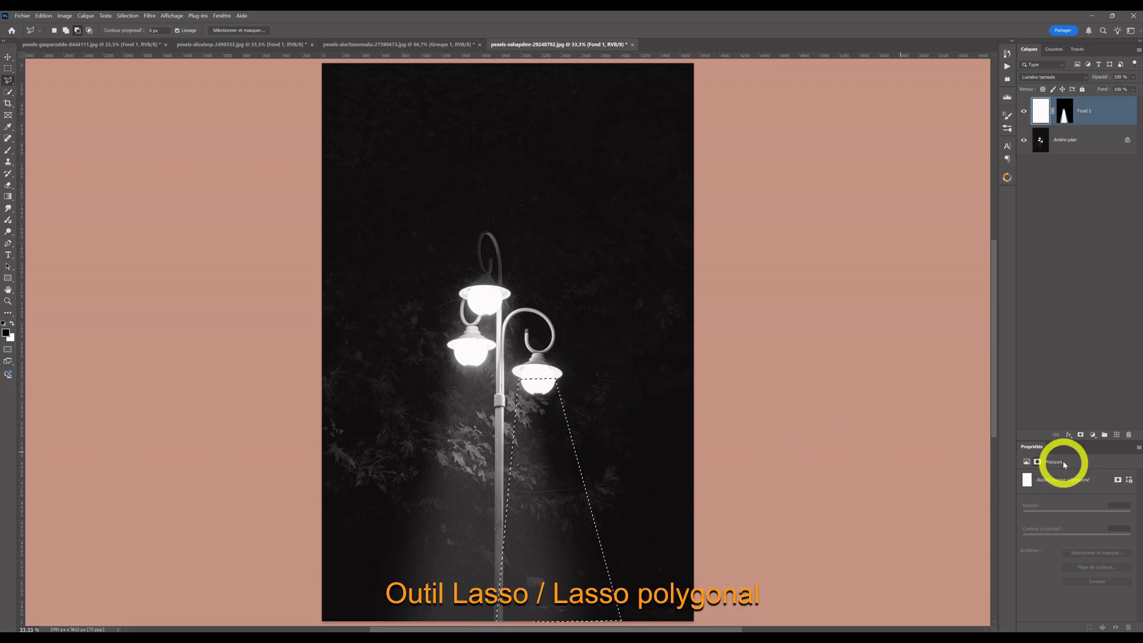
Step: Fill the right-hand cone selection with a Couleur unie layer in near-white fefefe, sampled from the right-hand lamp
left_click(1091, 436)
left_click(1090, 448)
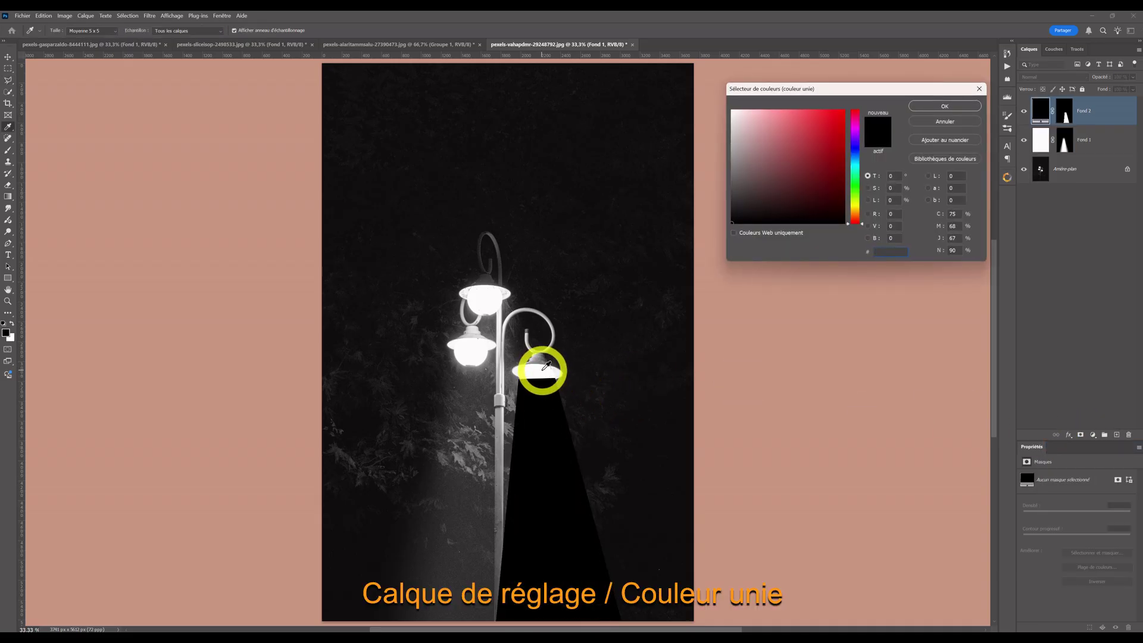
left_click(553, 372)
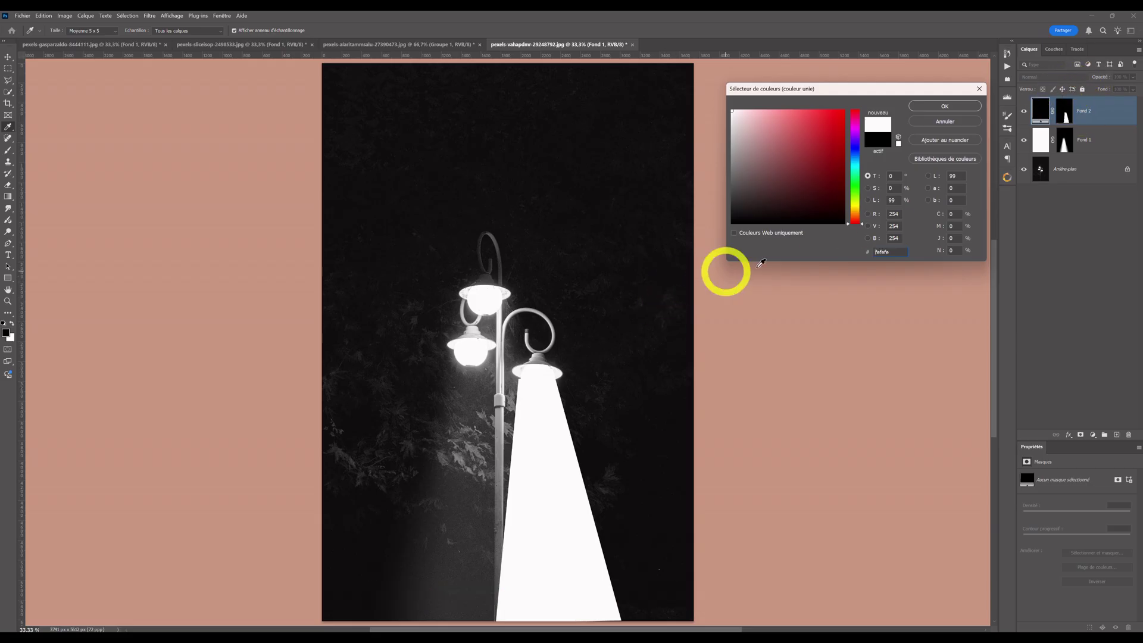
left_click(925, 106)
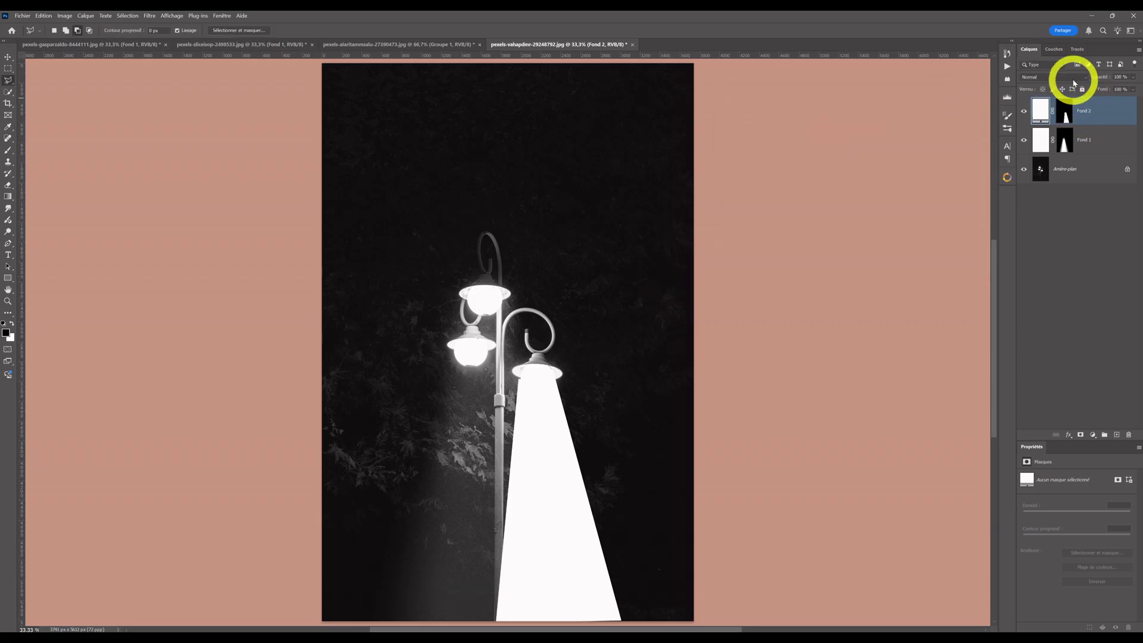
Step: Set the right-hand cone layer's blend mode to Lumière tamisée and feather its mask by 105.6 px
left_click(1086, 78)
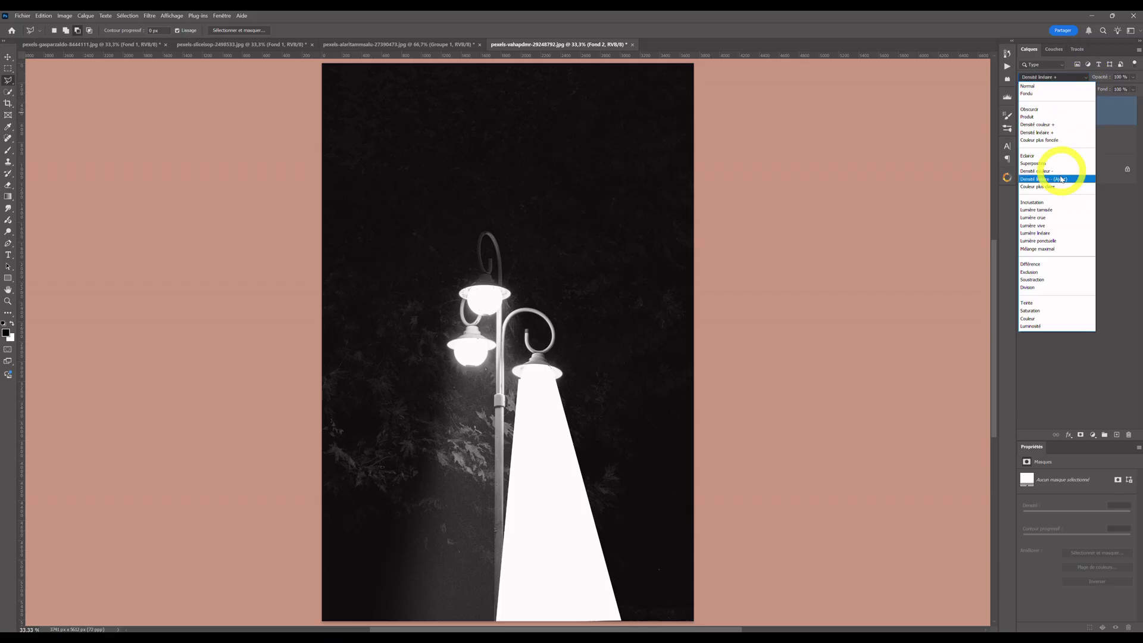
left_click(1058, 211)
left_click(1064, 109)
left_click_drag(1025, 539, 1083, 544)
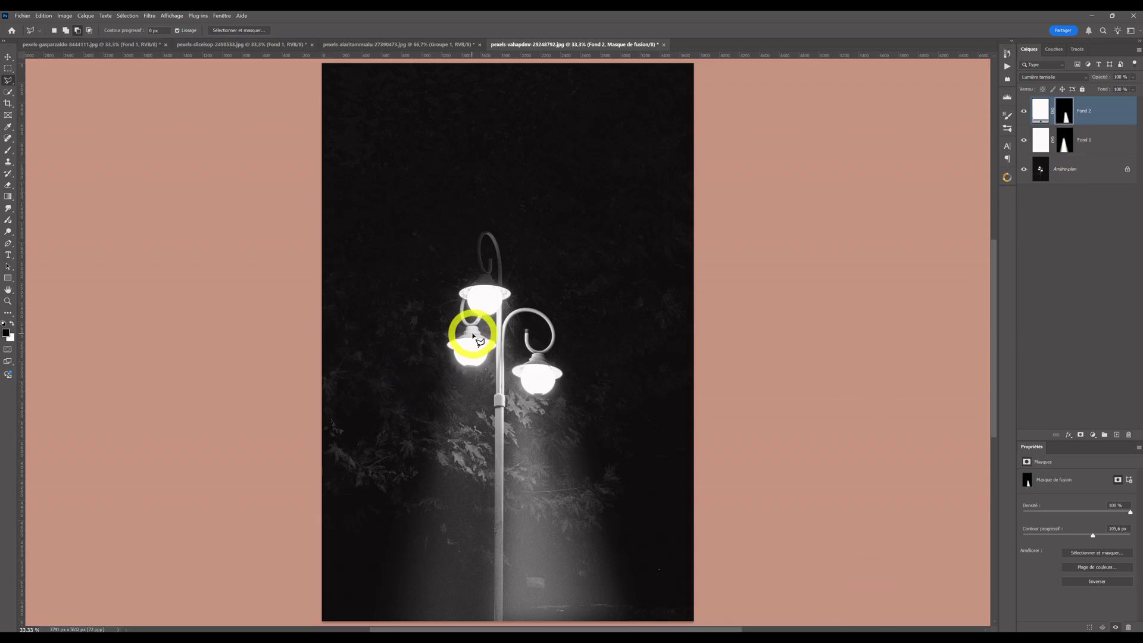
Step: Make a cone-shaped polygonal lasso selection from the left-hand lamp down to the photo's lower edge
left_click(486, 352)
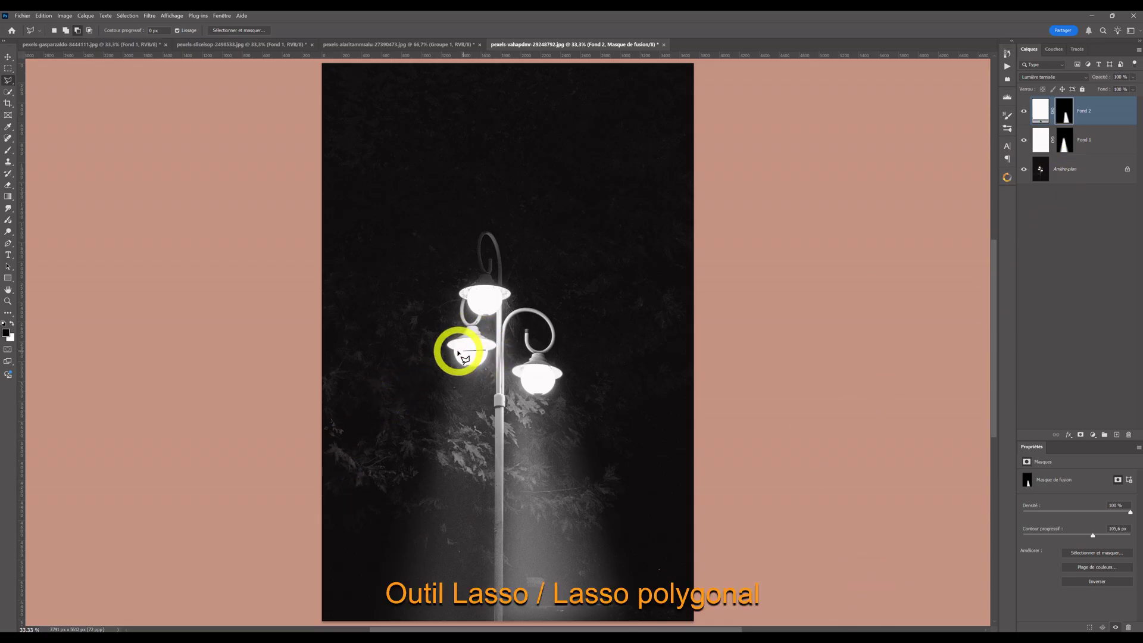
left_click(454, 353)
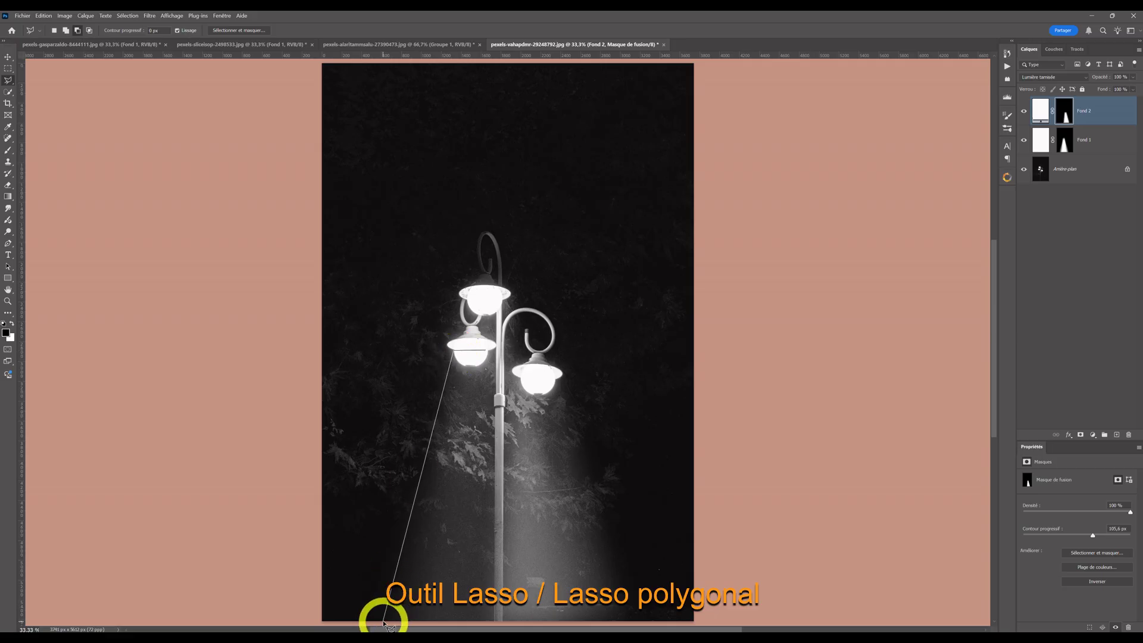
left_click(384, 621)
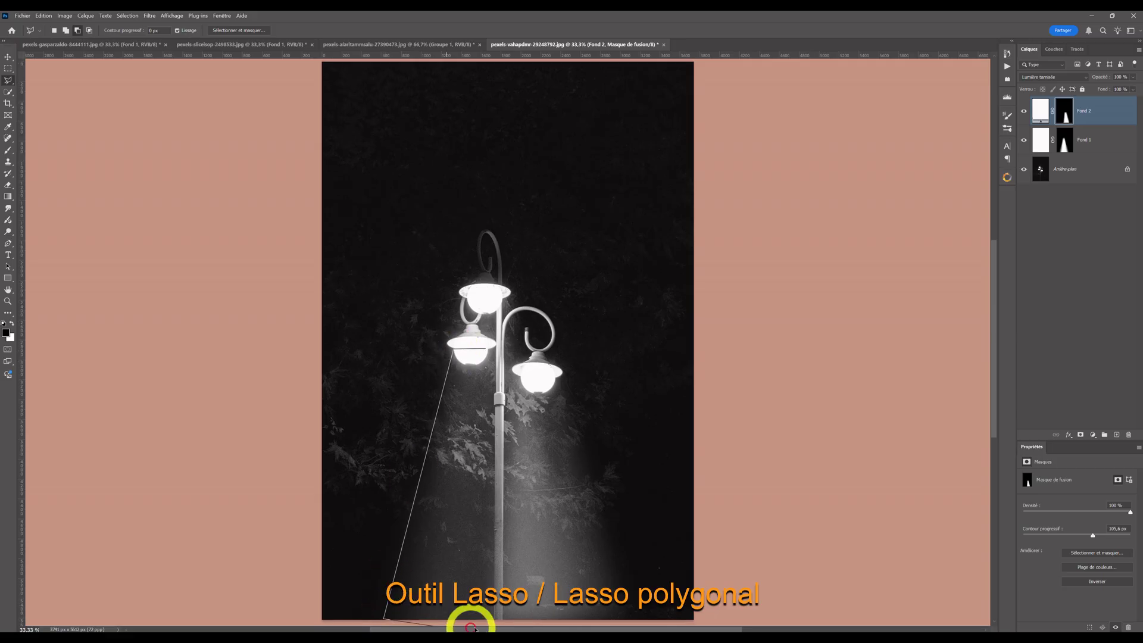
left_click(519, 610)
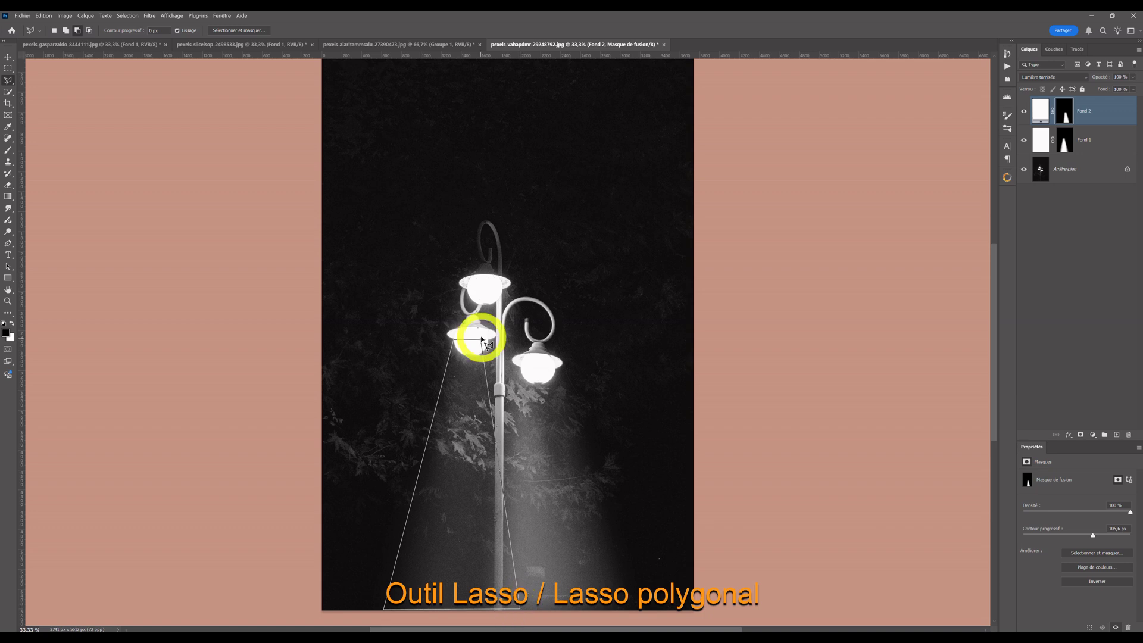
left_click(488, 343)
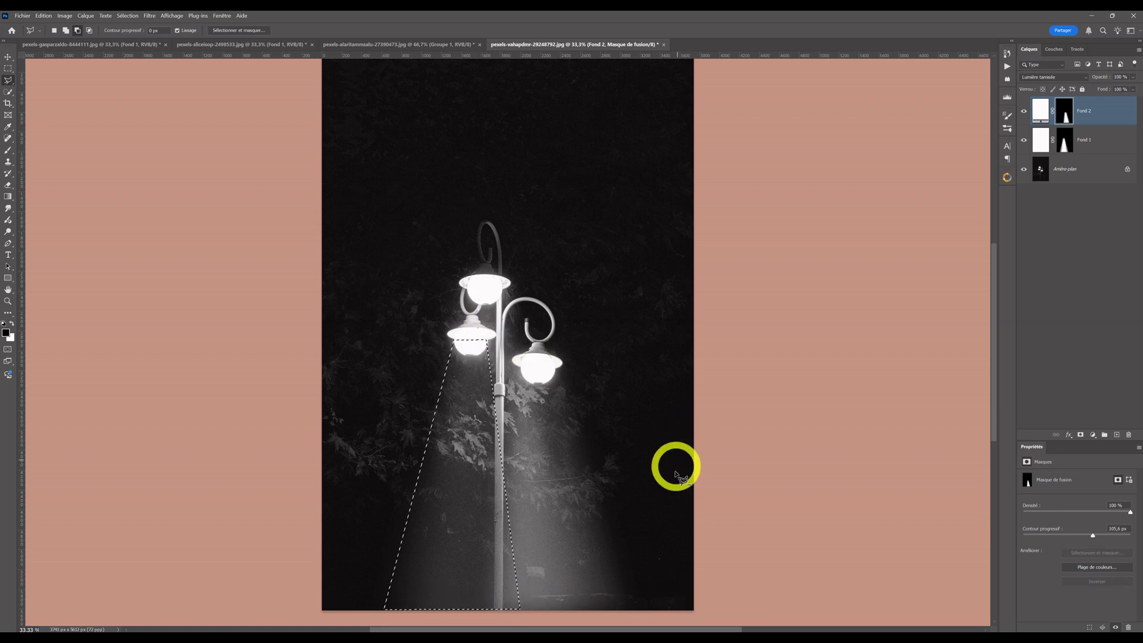
Step: Fill the left-hand cone selection with a Couleur unie layer in near-white fefefe, sampled from the left-hand lamp
left_click(1092, 438)
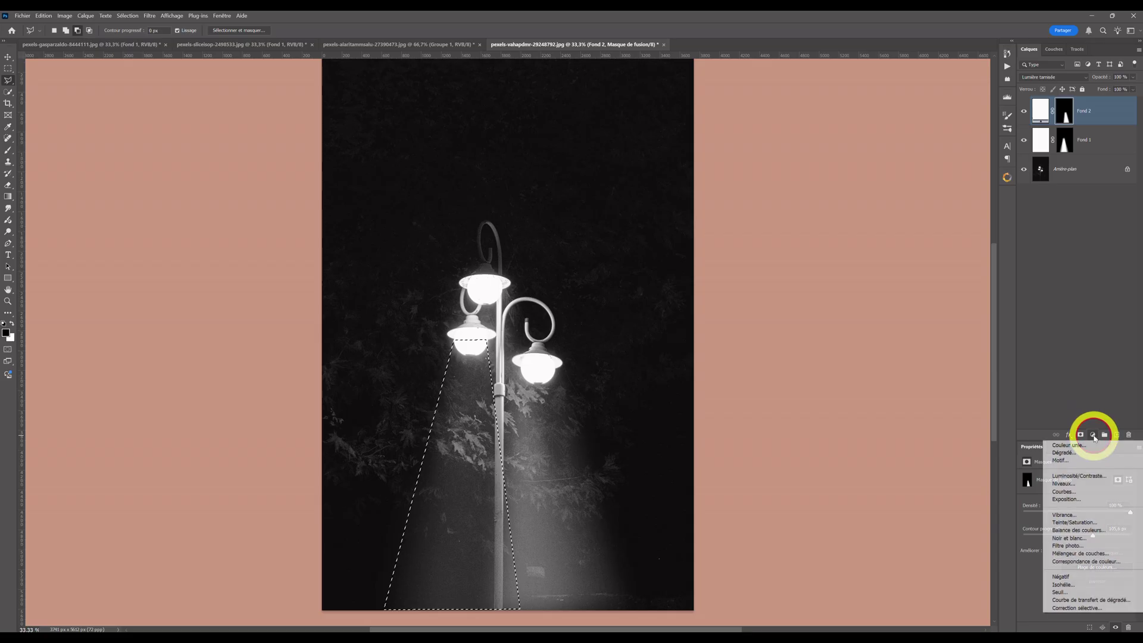
left_click(1093, 450)
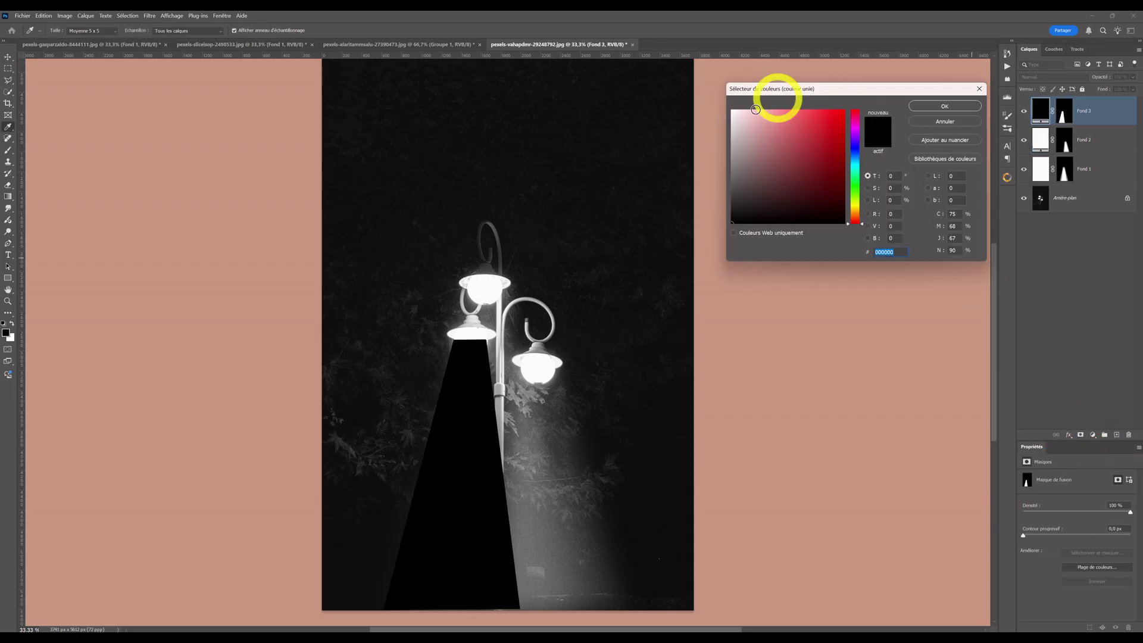
left_click(468, 332)
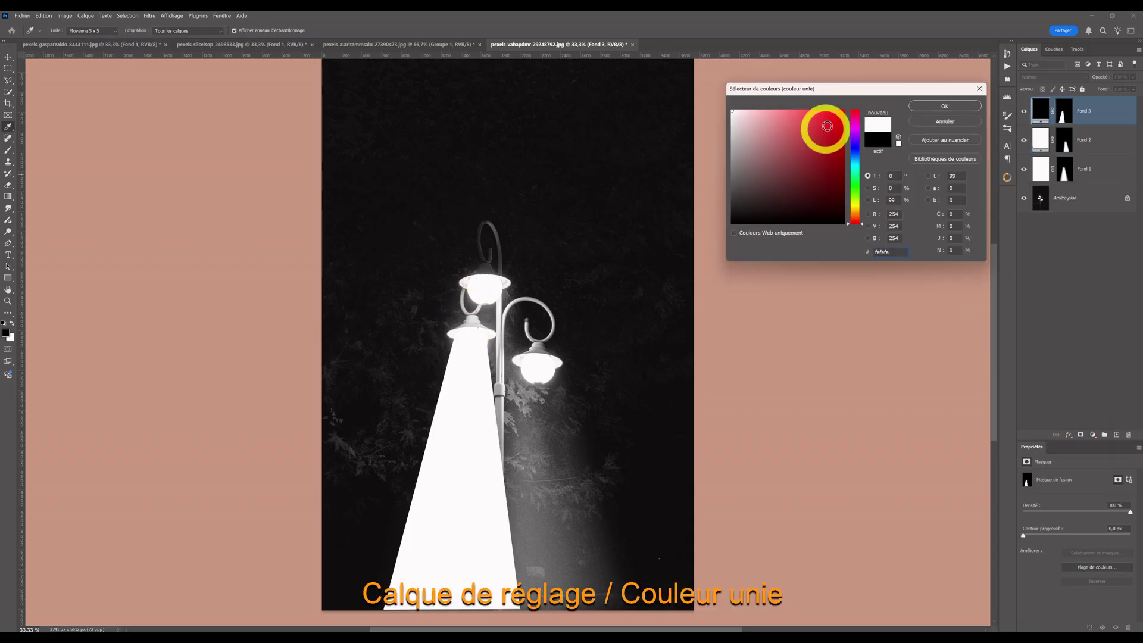
left_click(929, 107)
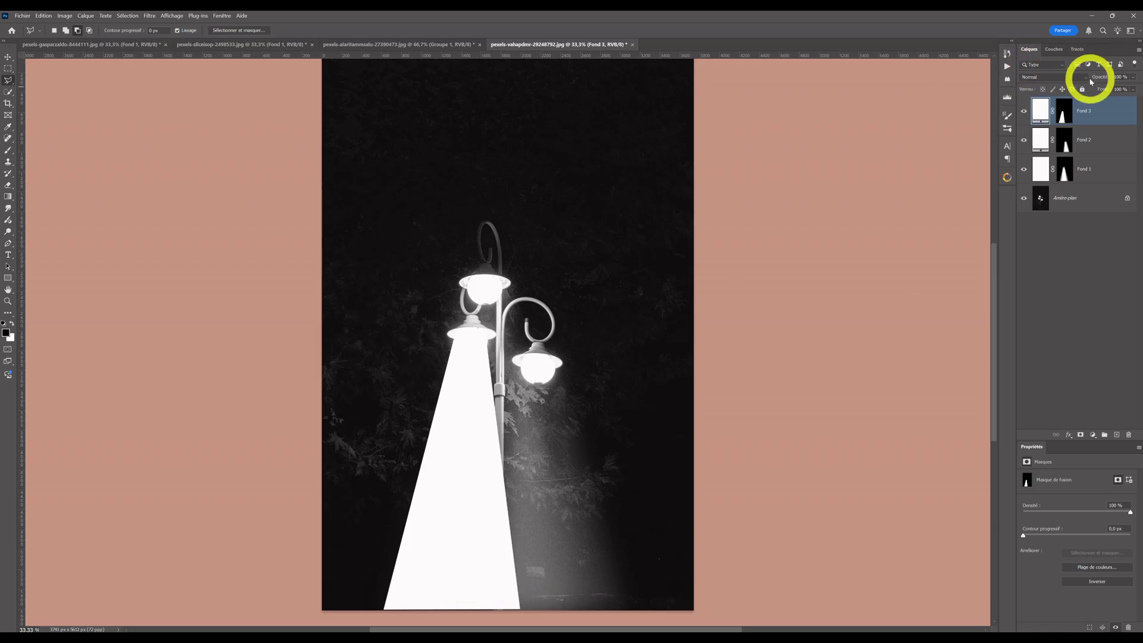
Step: Set the left-hand cone layer's blend mode to Lumière tamisée and feather its mask by 181.9 px
left_click(1087, 78)
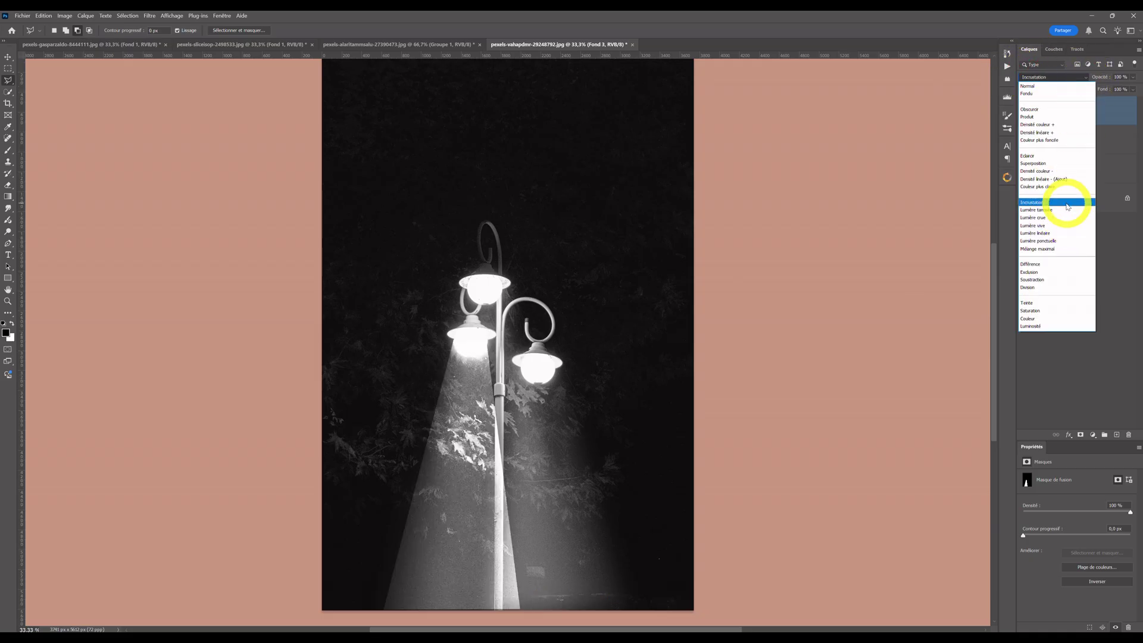
left_click(1068, 213)
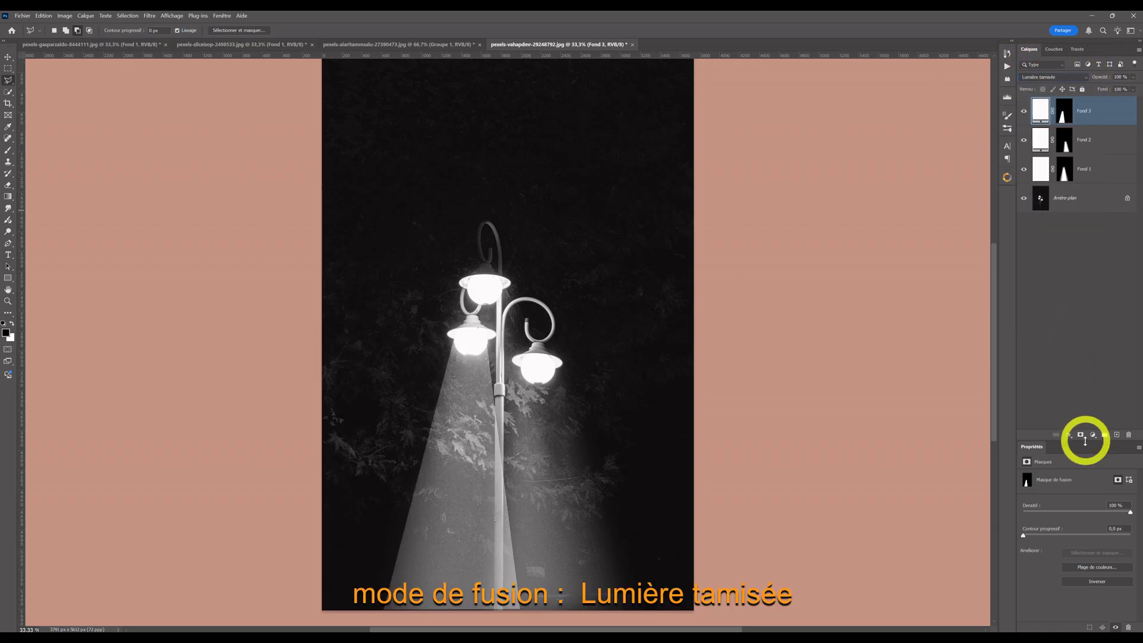
left_click(1064, 112)
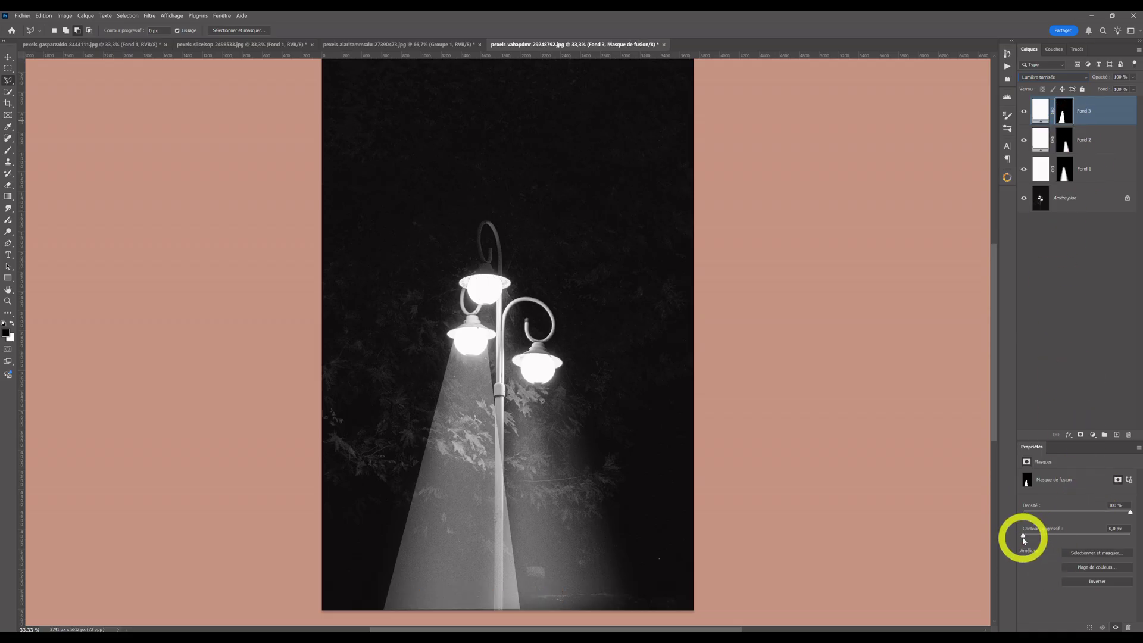
left_click_drag(1024, 538, 1063, 536)
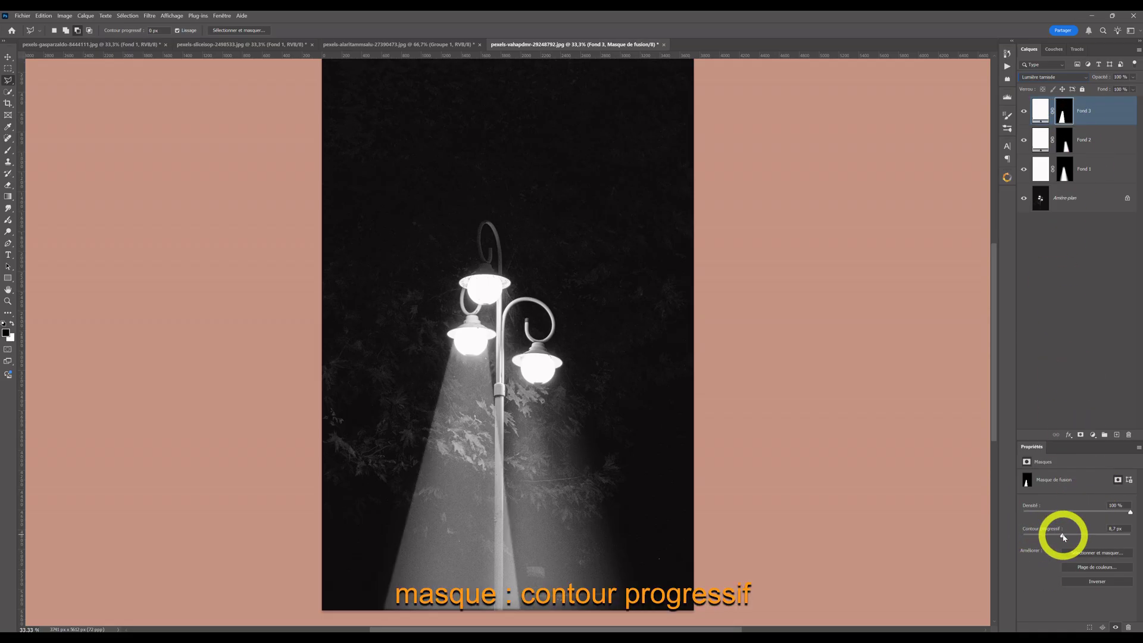
left_click_drag(1063, 537, 1096, 539)
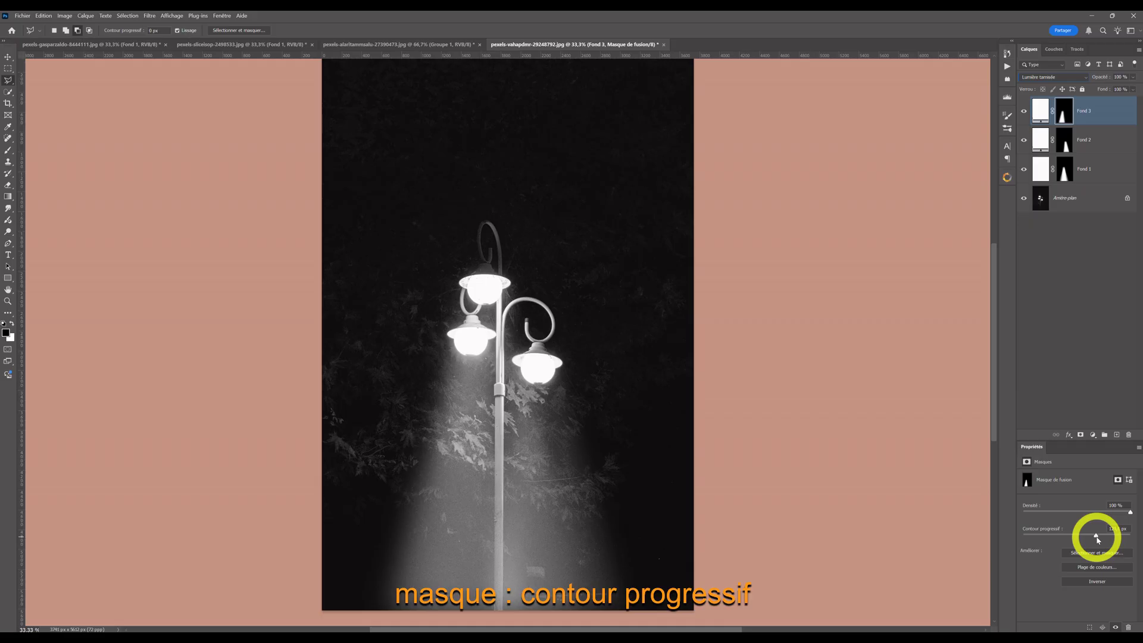
left_click_drag(1099, 540, 1109, 541)
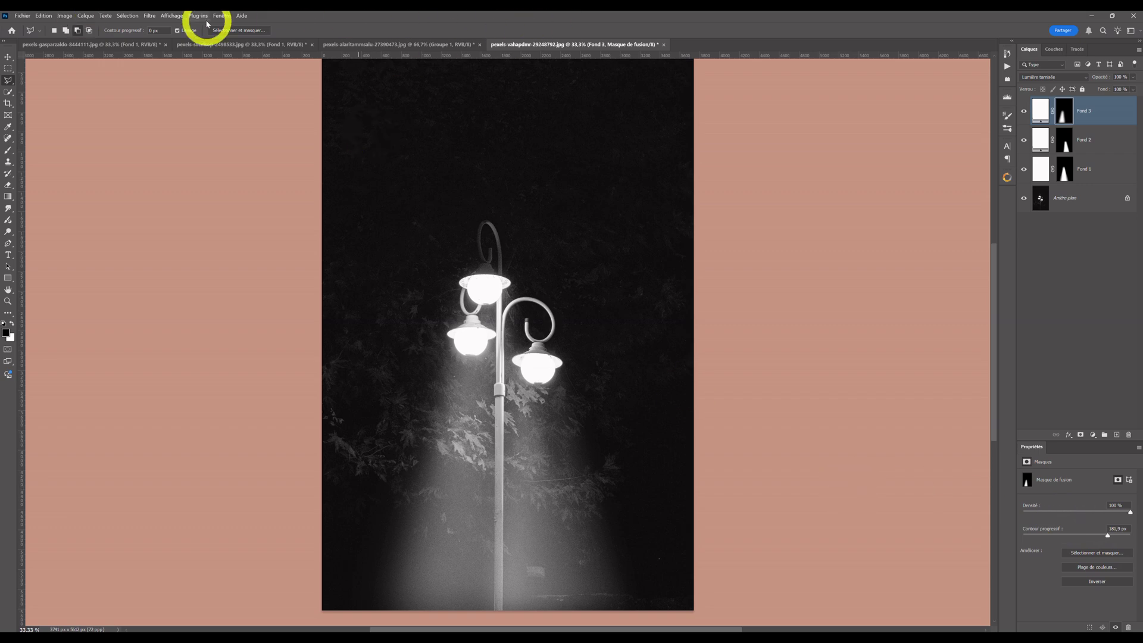
Step: Rasterize the fill of the left-hand lamp's cone and open it in the Flou de profondeur de champ filter
left_click(151, 16)
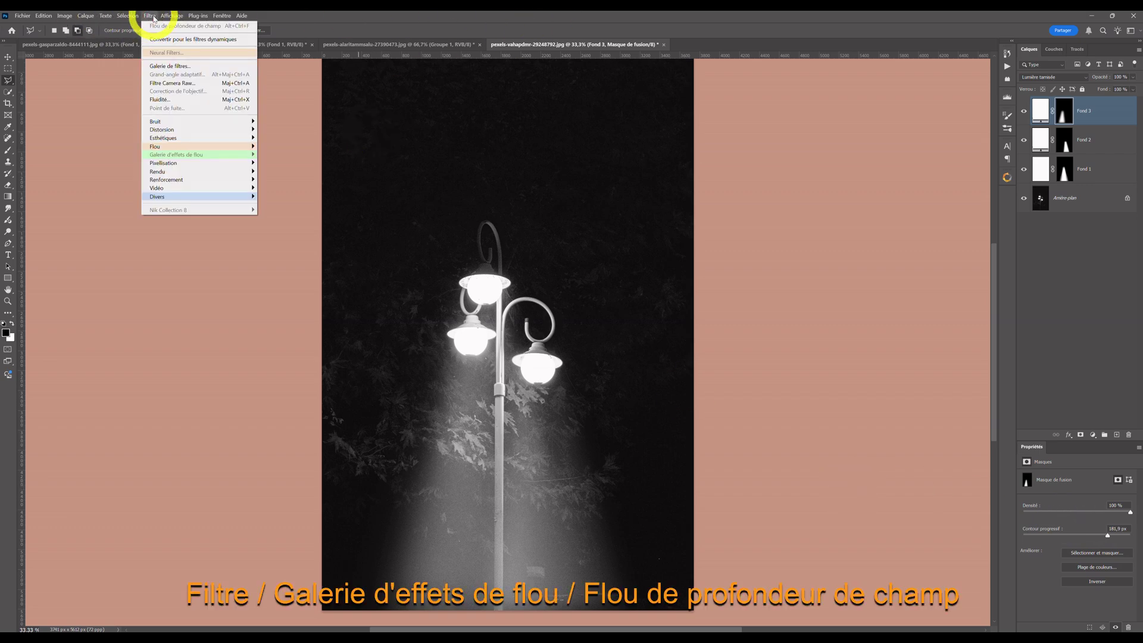
left_click(1040, 111)
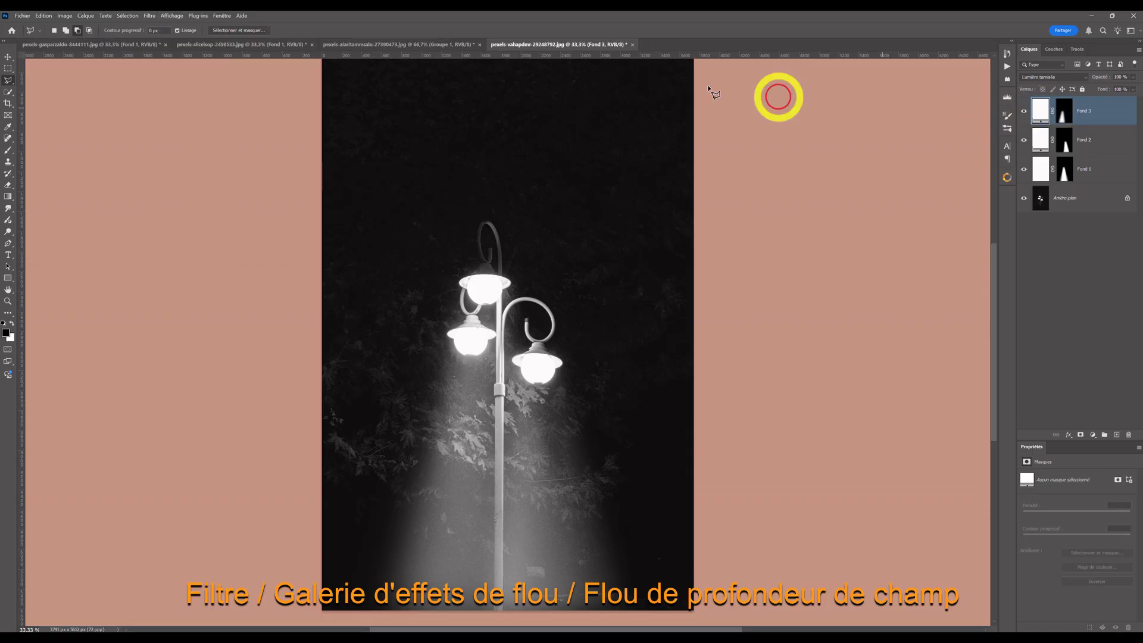
left_click(150, 18)
left_click(186, 155)
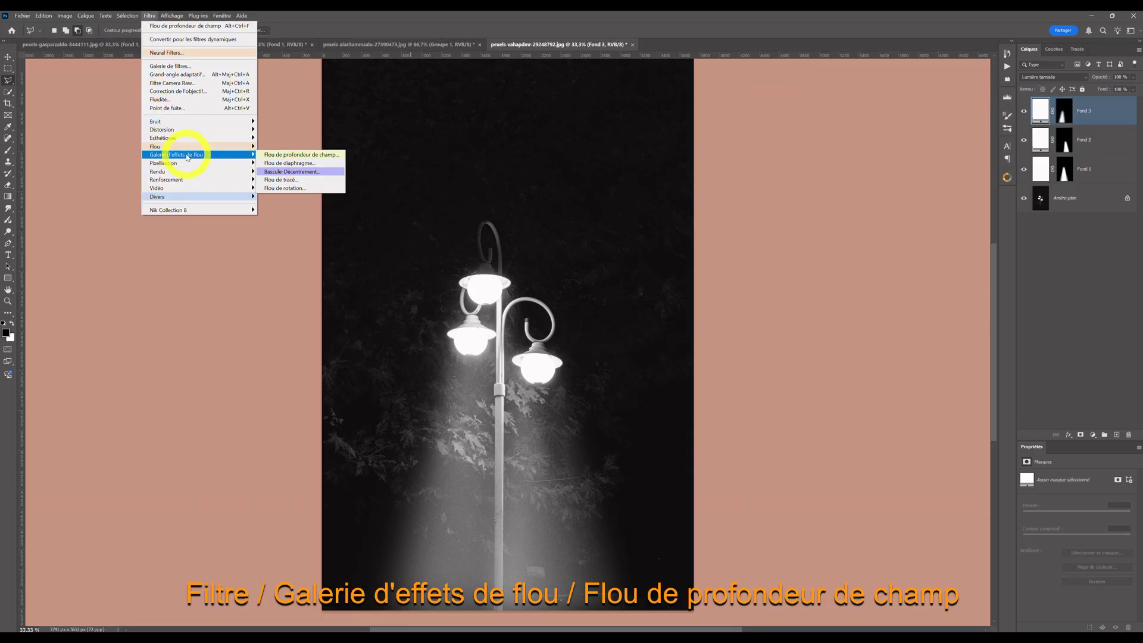
left_click(267, 156)
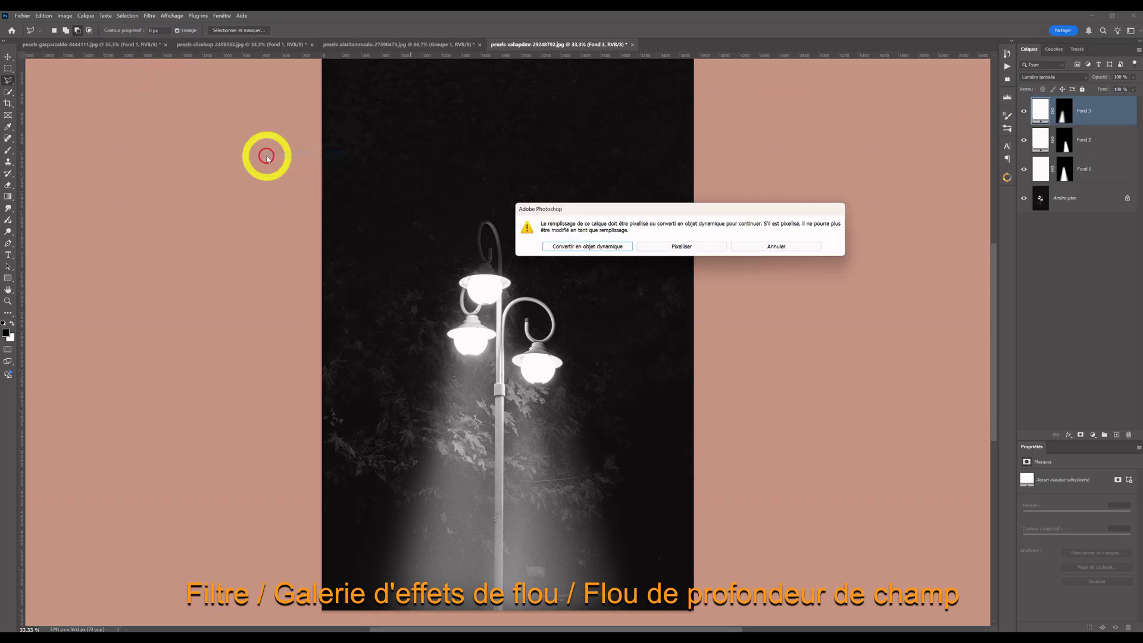
left_click(702, 249)
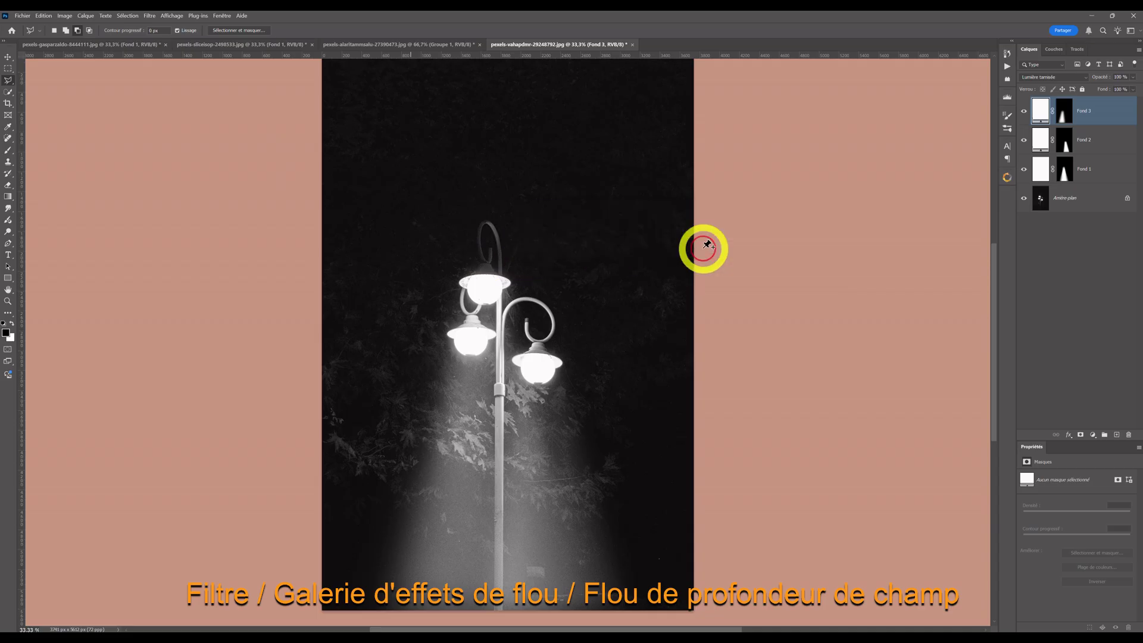
Step: Place field blur pins on the left-hand lamp at 307 px and at its beam's lower end at 286 px, and apply the blur
left_click(465, 344)
left_click_drag(474, 354, 456, 345)
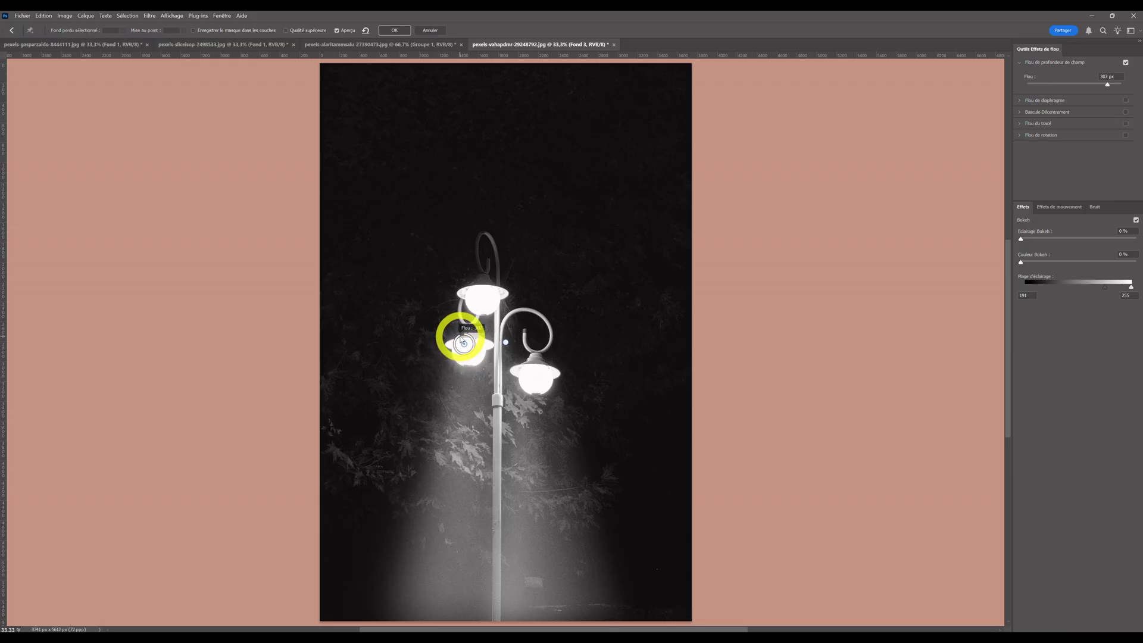
left_click_drag(463, 344, 464, 343)
left_click(442, 612)
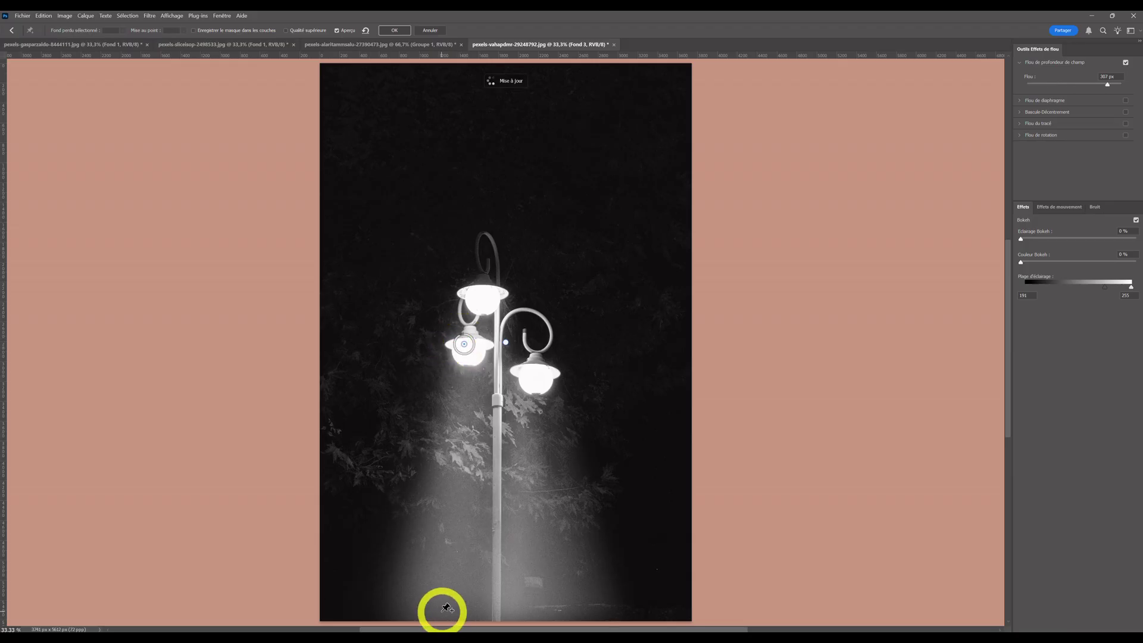
left_click_drag(449, 621, 441, 610)
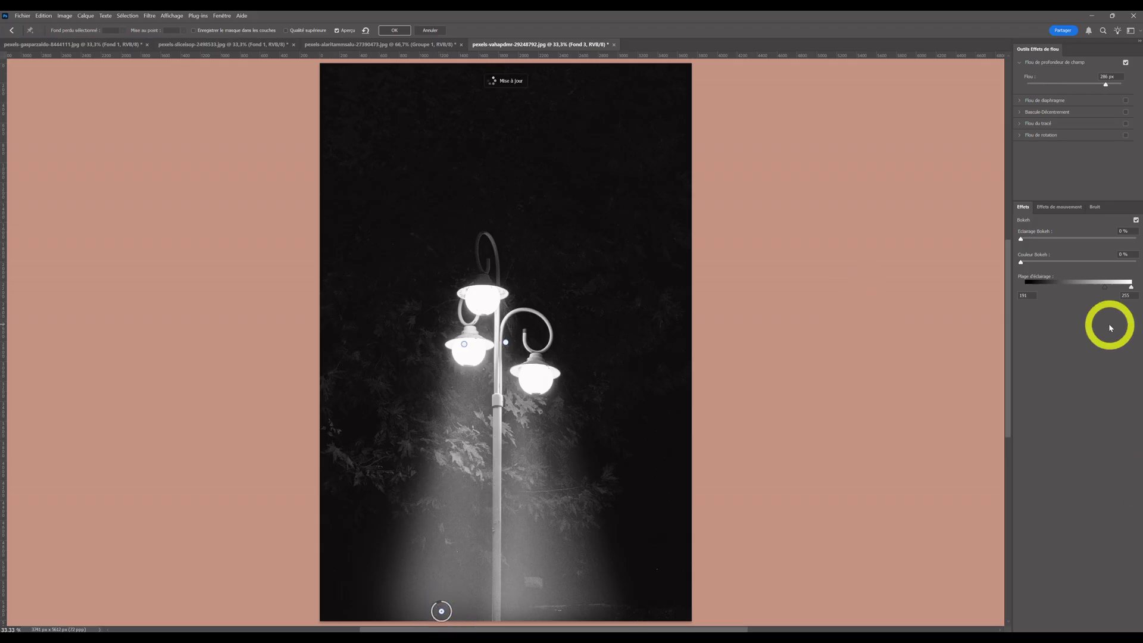
key("Return")
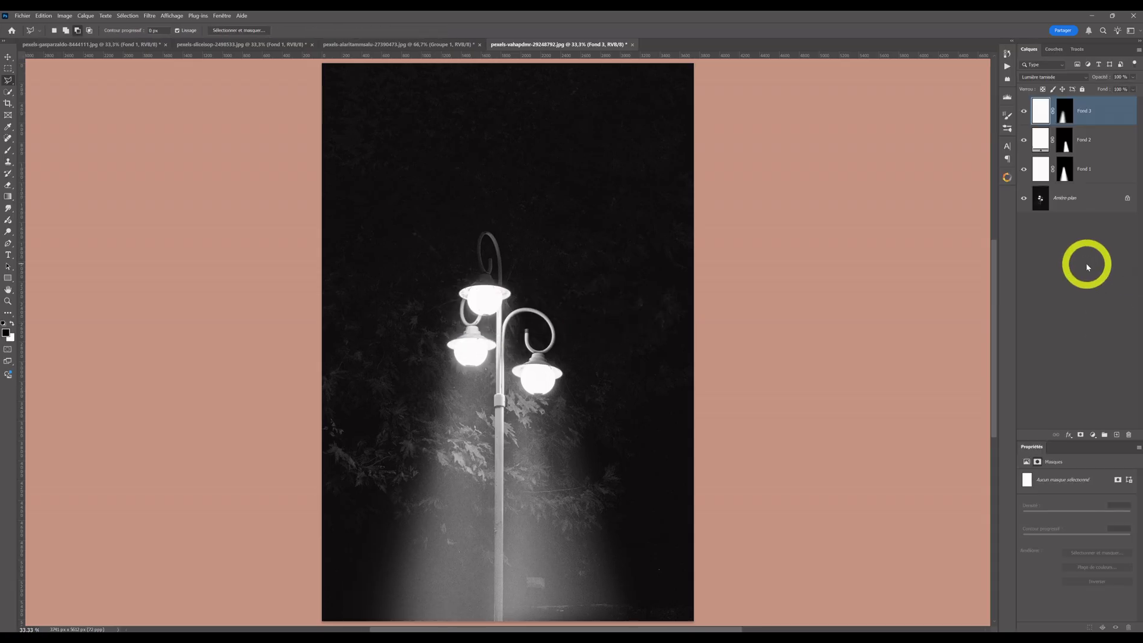
Step: Group the Fond 1, Fond 2 and Fond 3 beam layers and rename the group faceau
left_click(1108, 146, "ctrl")
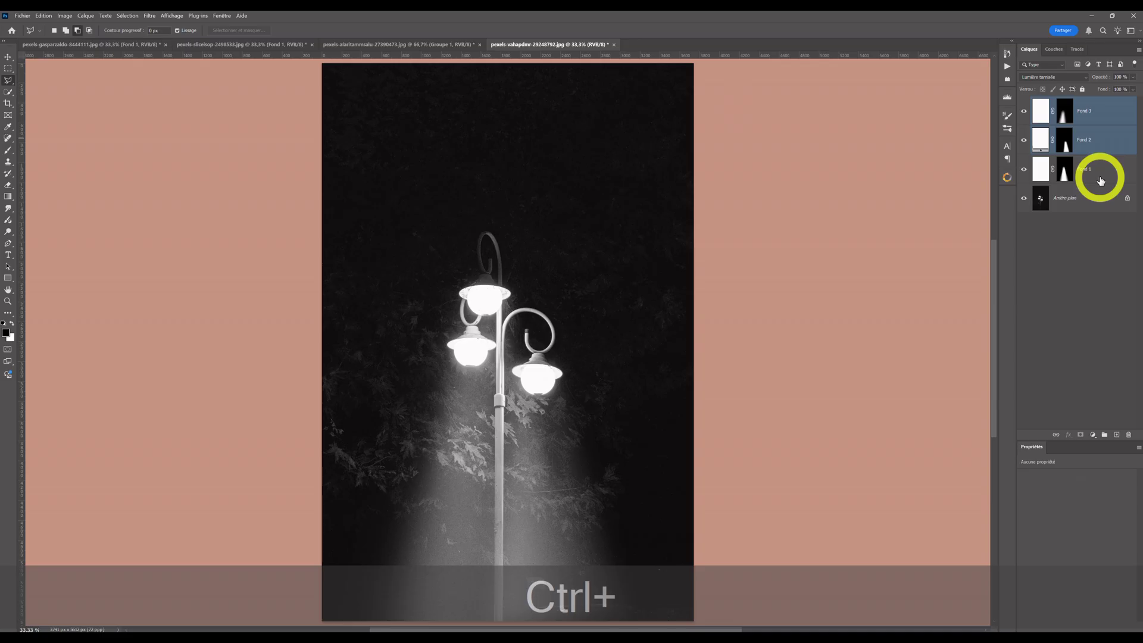
left_click(1101, 177, "ctrl")
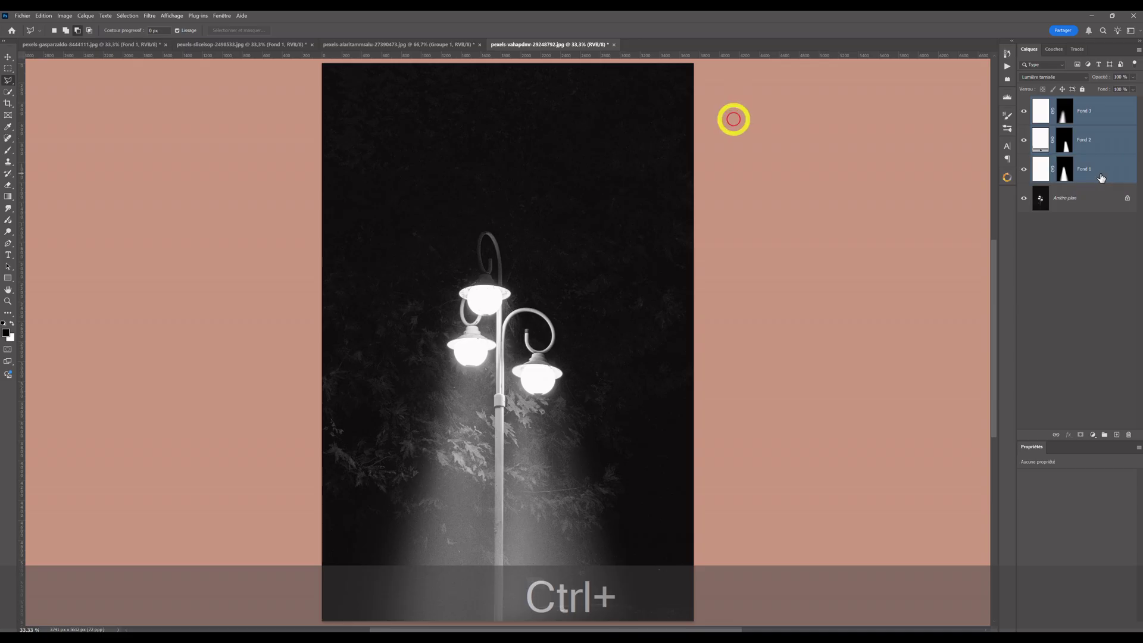
left_click(1104, 436)
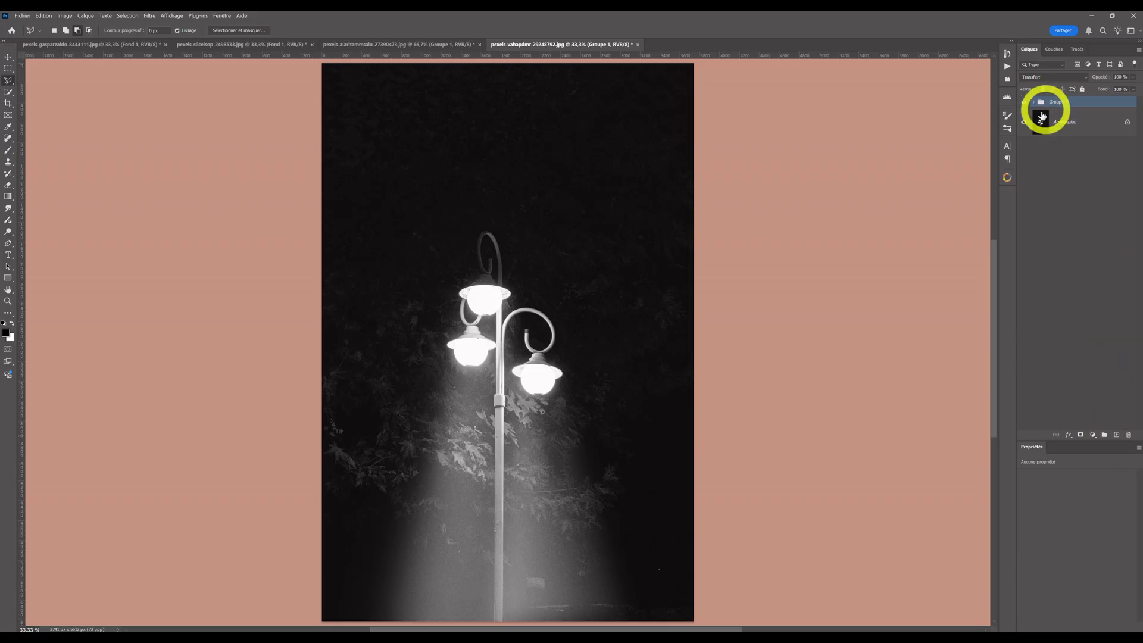
double_click(1054, 101)
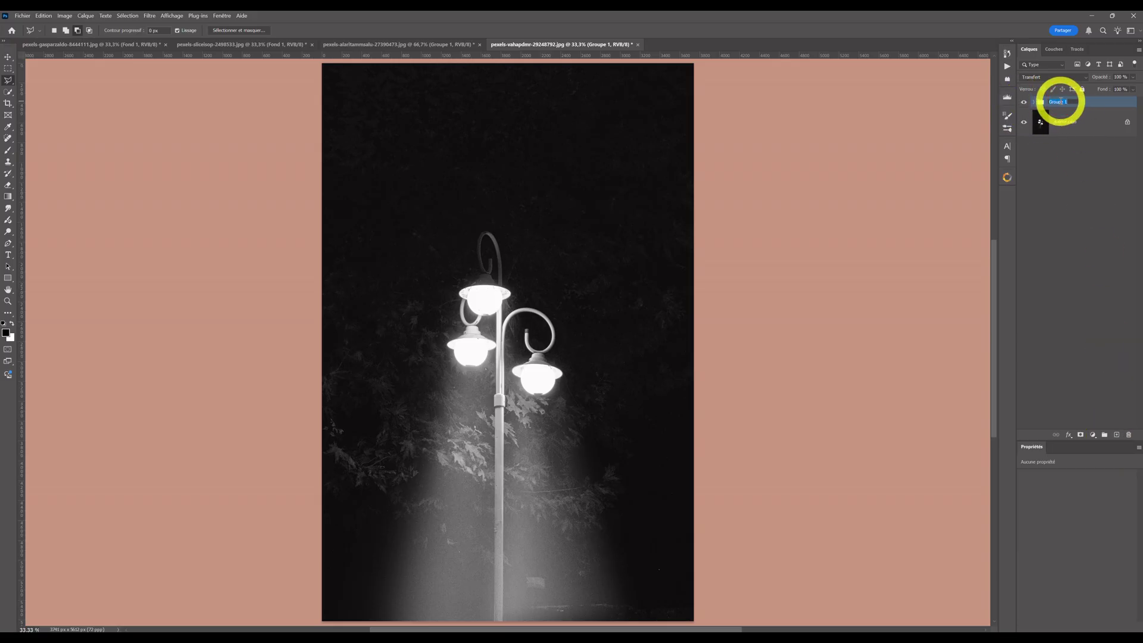
key("BackSpace")
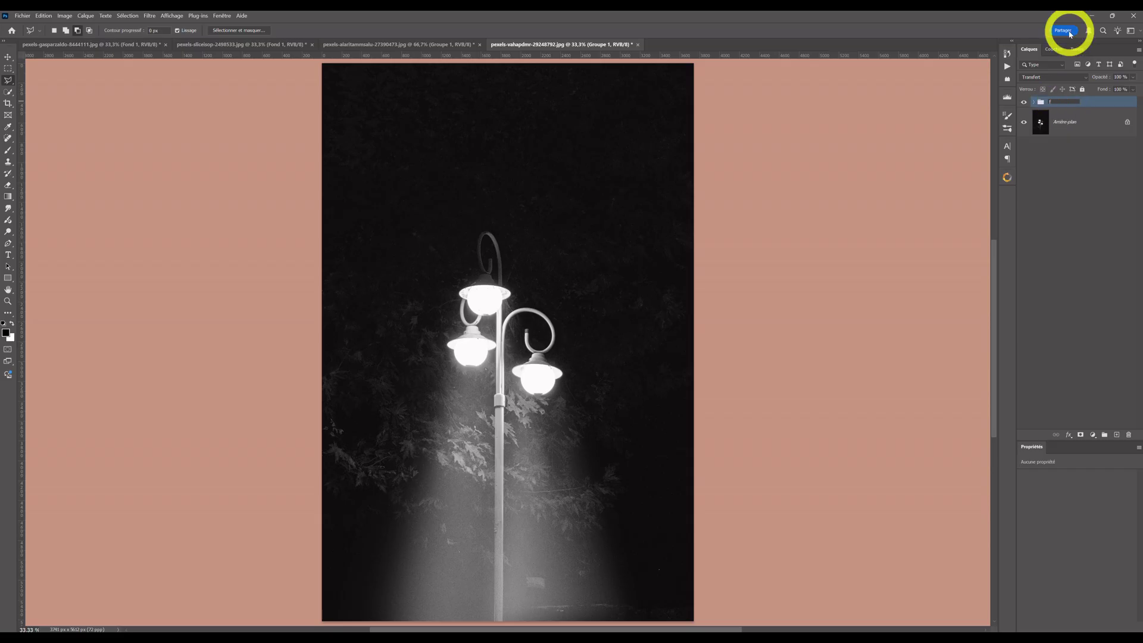
type("faisceau")
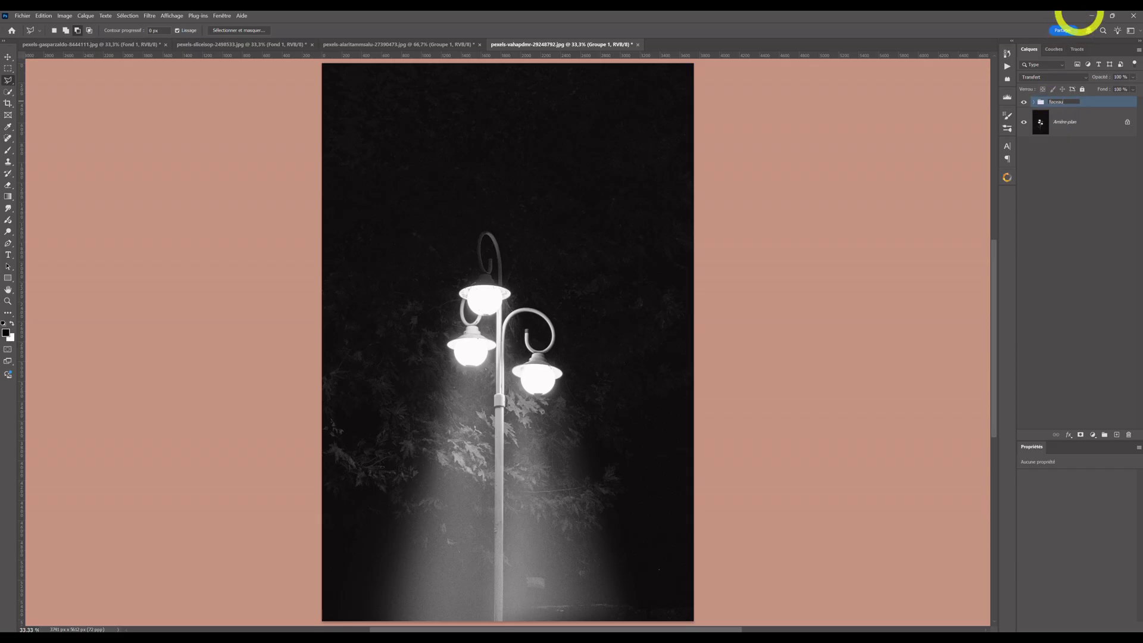
key("Return")
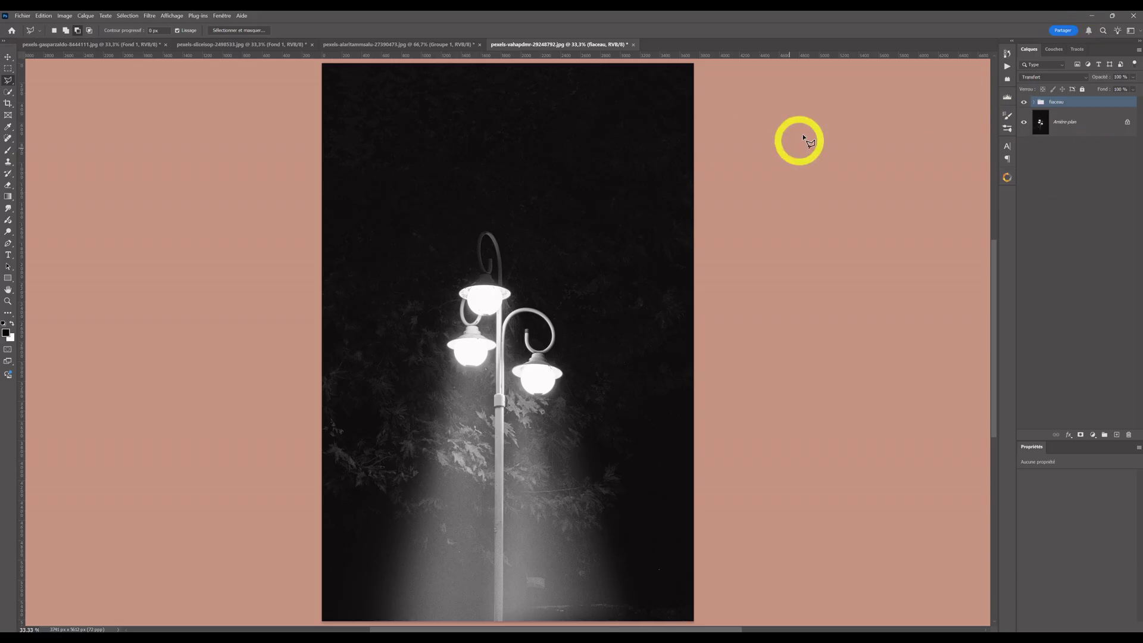
Step: Lower the faceau group's opacity to 67 % and compare the photo with and without the light beams
left_click(1024, 102)
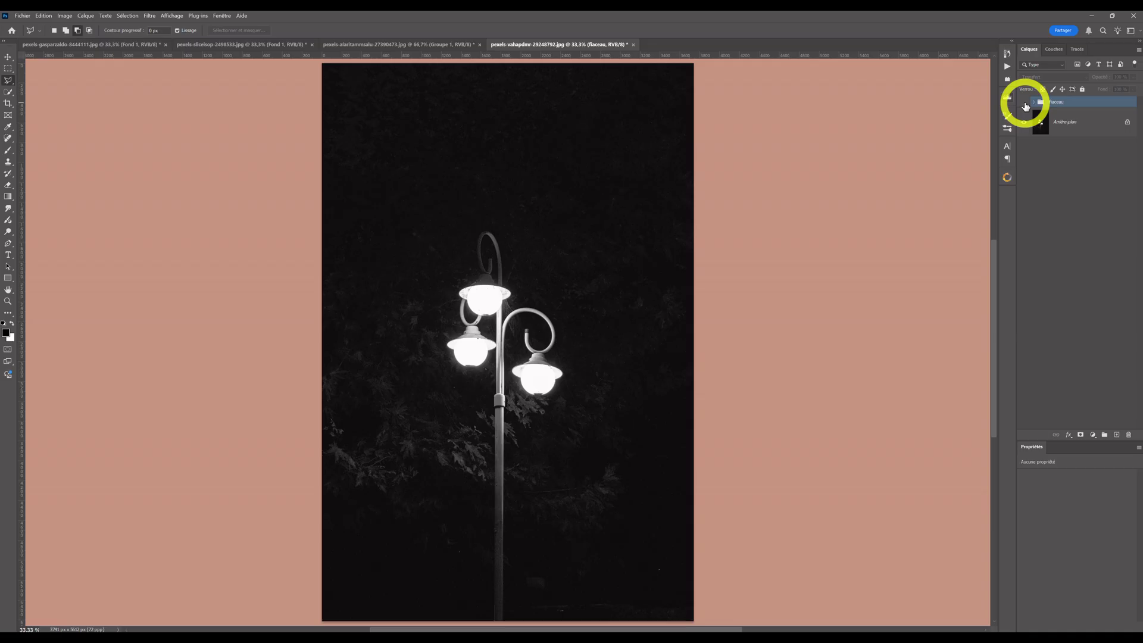
left_click(1024, 104)
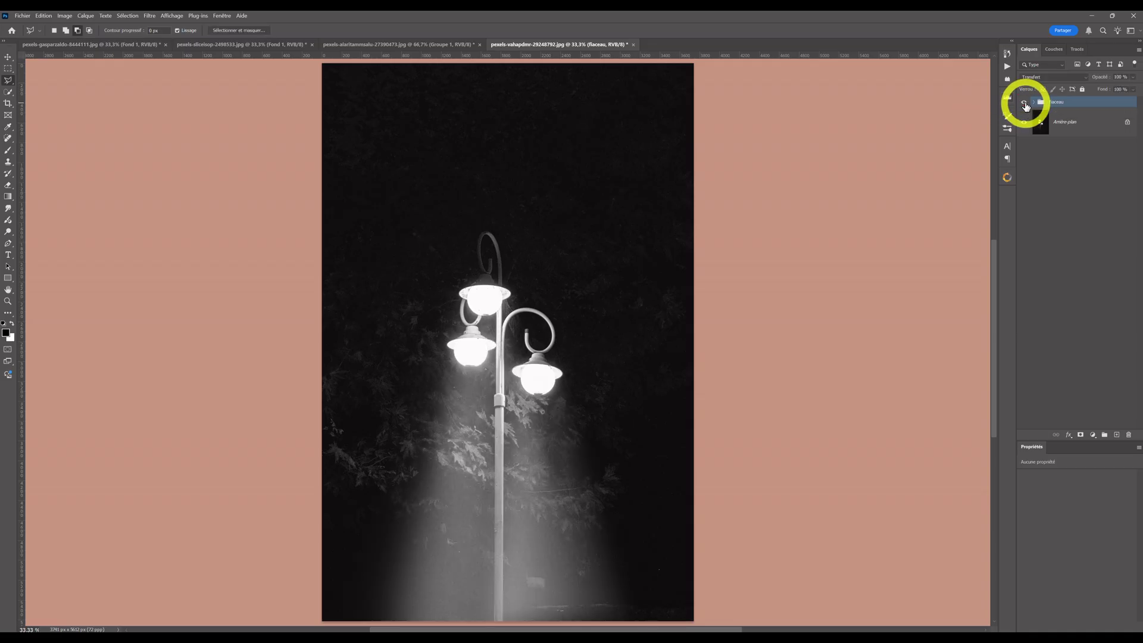
left_click_drag(1110, 79, 1094, 81)
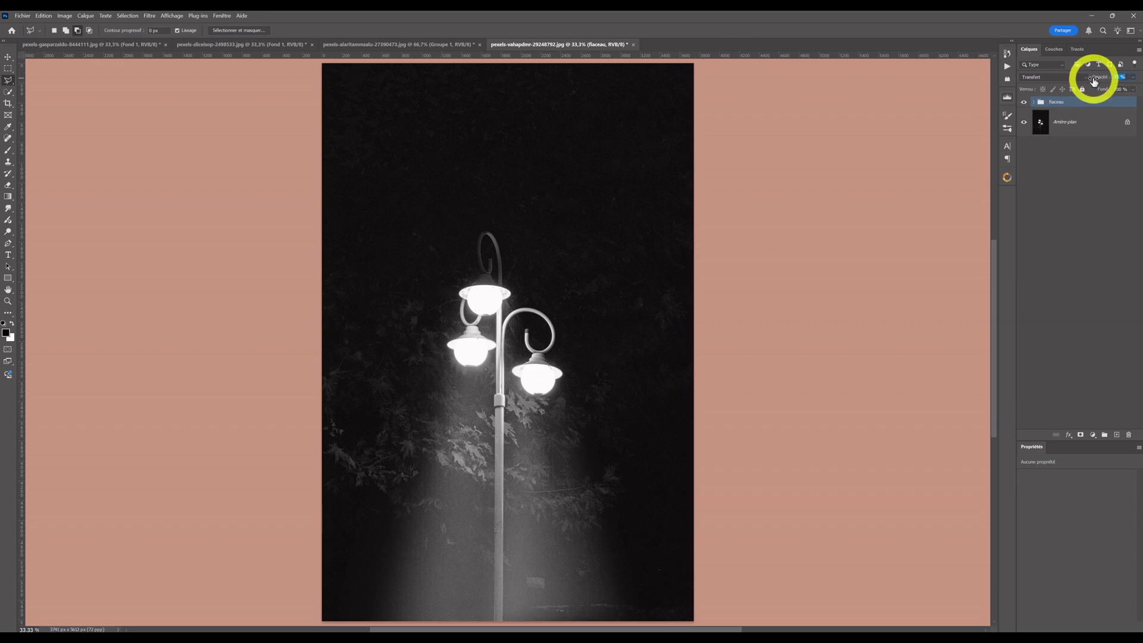
key("Return")
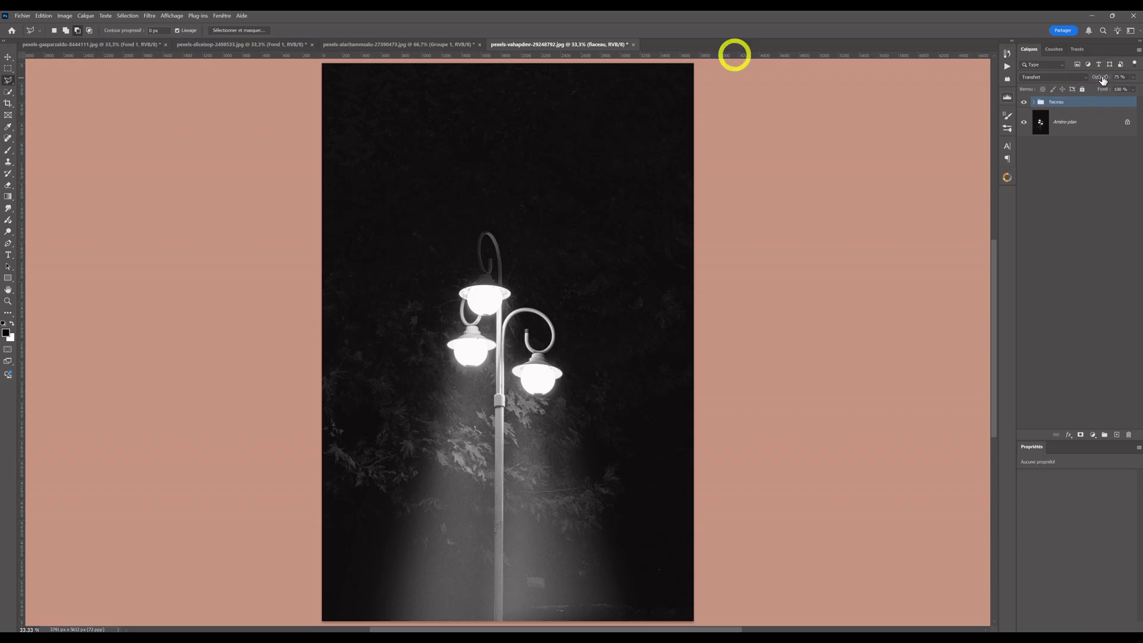
left_click_drag(1105, 81, 1099, 81)
key("Return")
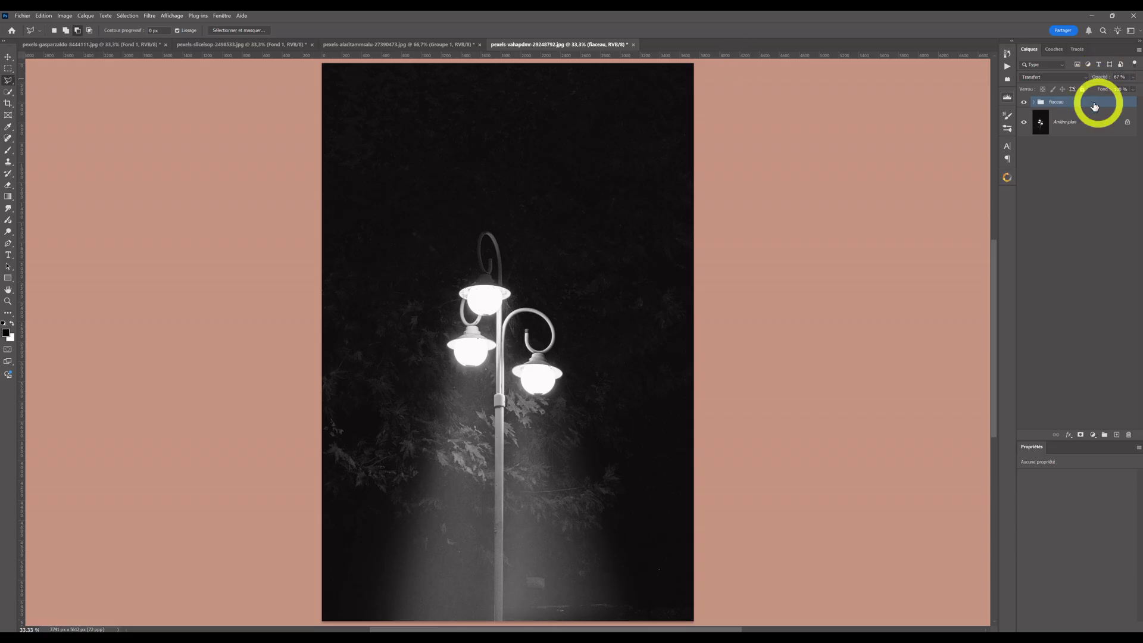
left_click(1023, 103)
left_click(1024, 104)
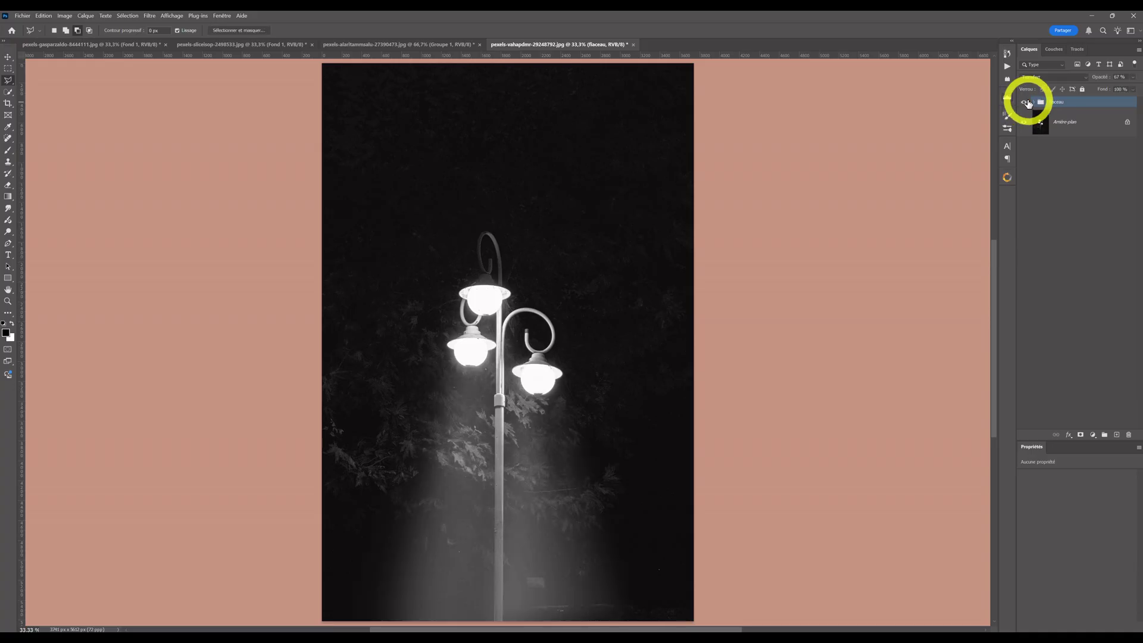